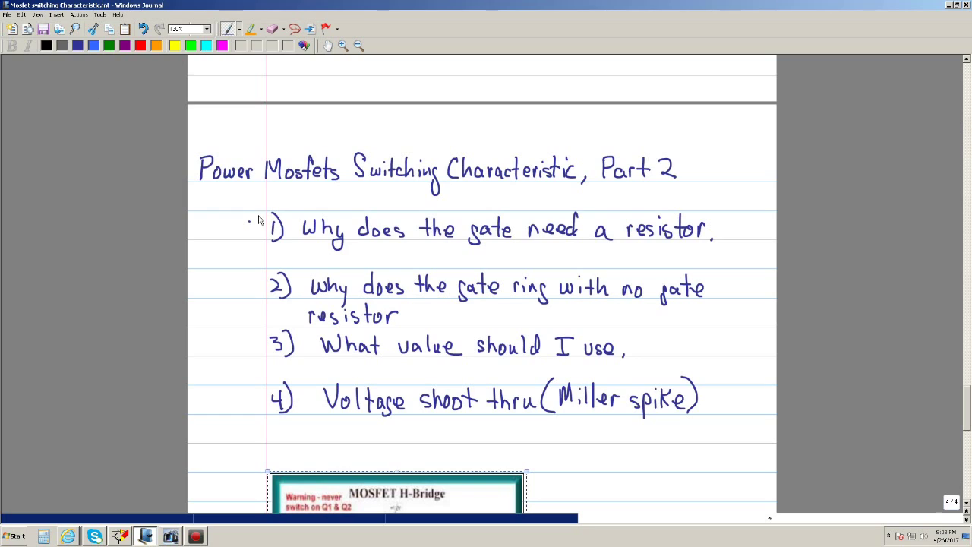
Erase the stray dot before item 1 and end item 1 with a question mark.
click(273, 31)
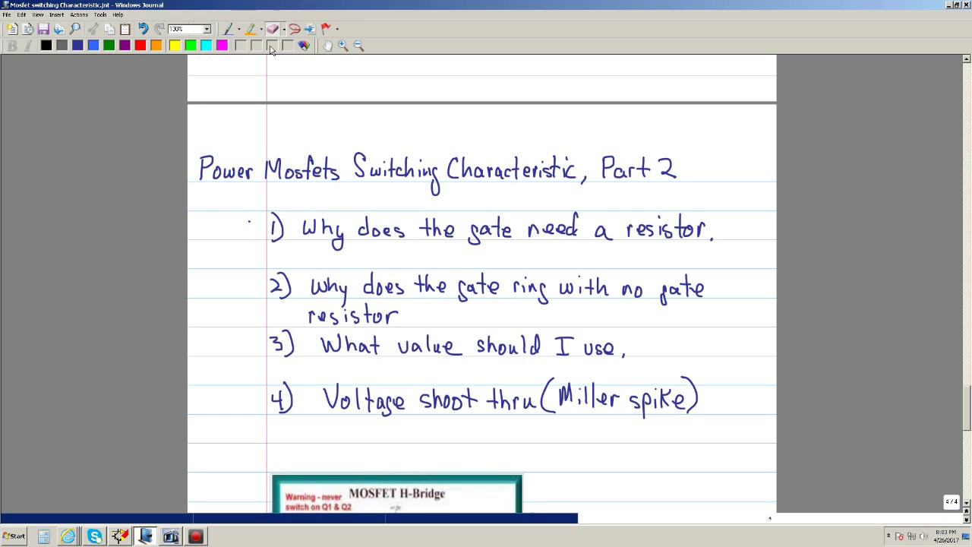
click(249, 222)
click(228, 29)
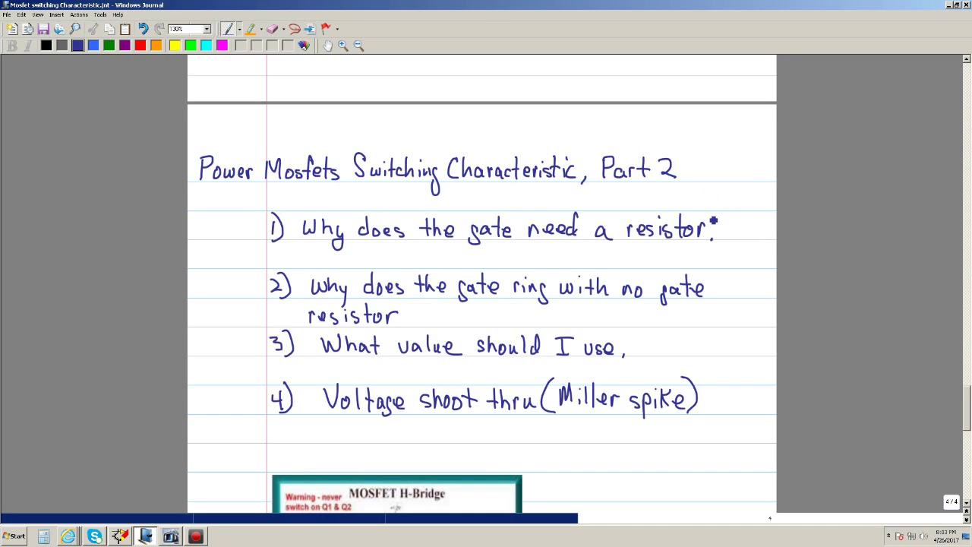
drag(707, 213, 713, 224)
Check off the first question and add question marks after 'resistor' and 'use'.
drag(312, 261, 321, 258)
drag(408, 307, 411, 317)
click(411, 325)
drag(621, 335, 625, 340)
click(627, 351)
Label the H-Bridge transistors On and OFF and draw the current path through the motor.
scroll(481, 284, down, 3)
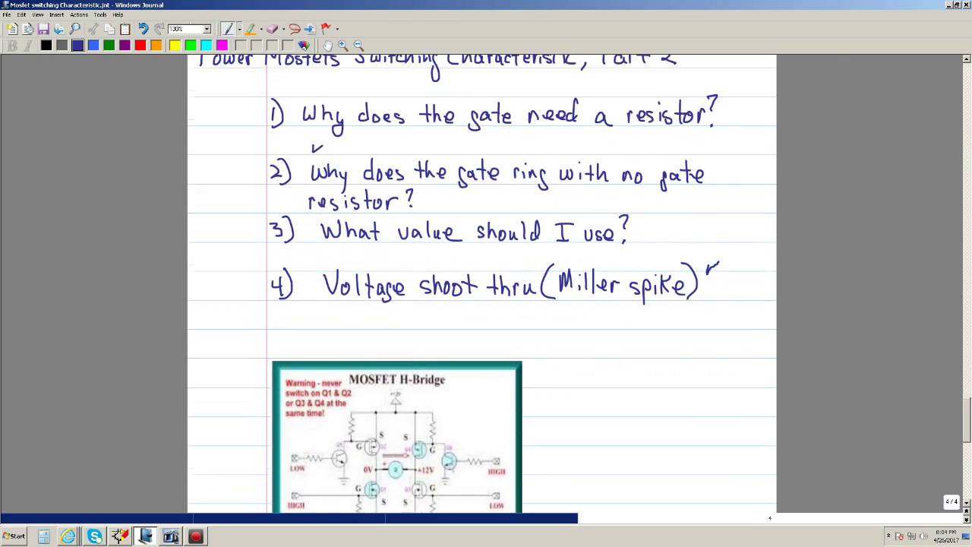
scroll(481, 284, down, 2)
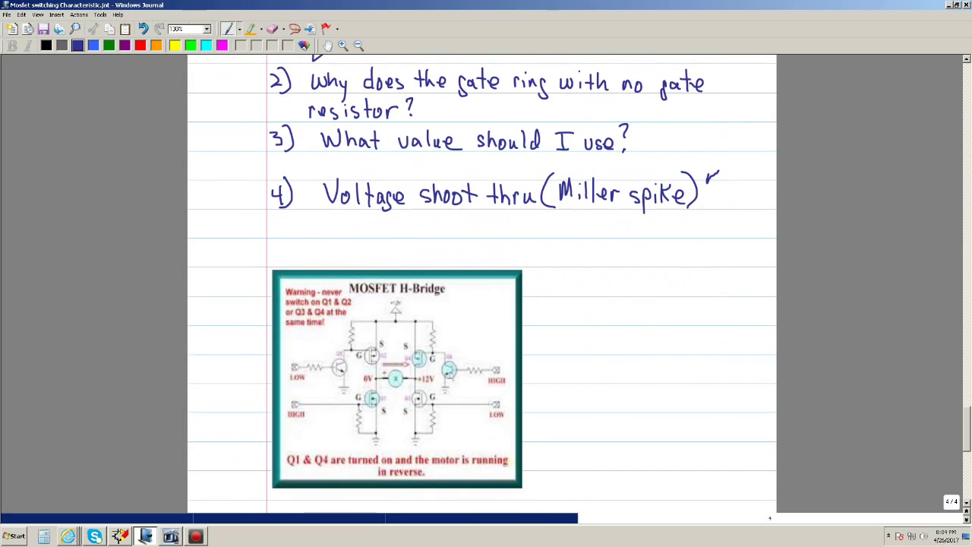
scroll(481, 284, down, 1)
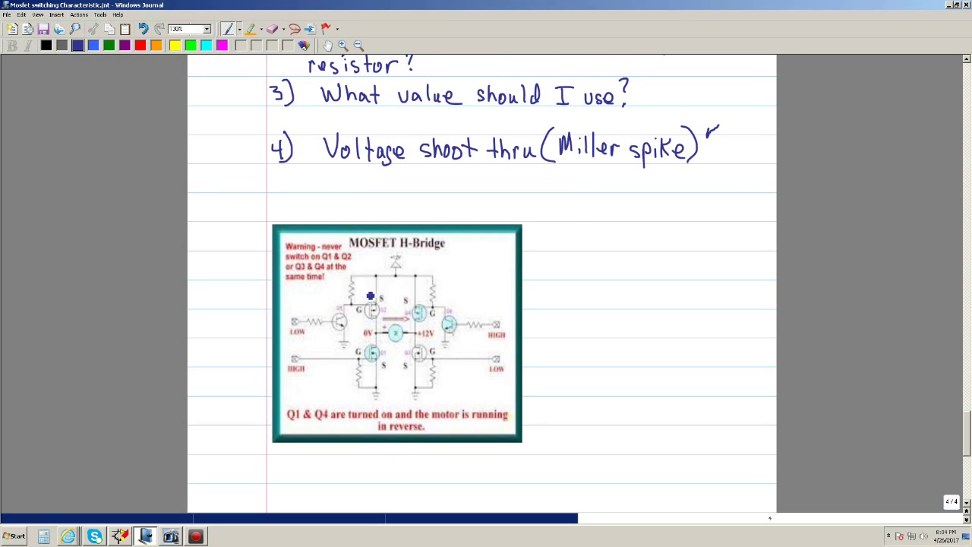
drag(365, 286, 366, 287)
drag(370, 294, 375, 295)
drag(440, 347, 449, 347)
mouse_move(379, 295)
mouse_down()
mouse_move(378, 320)
mouse_move(416, 343)
mouse_up()
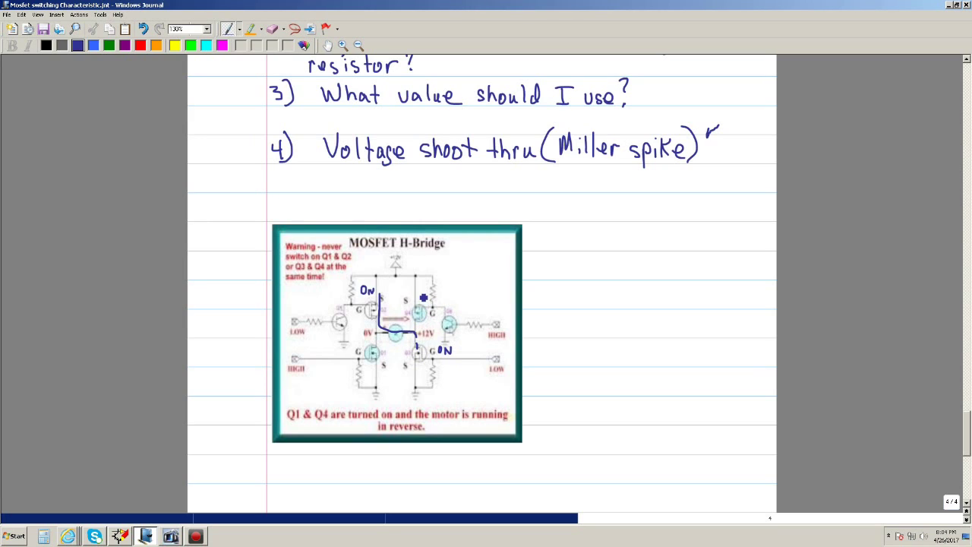
drag(419, 292, 441, 294)
drag(362, 334, 366, 341)
drag(372, 331, 372, 341)
drag(372, 332, 378, 332)
Extend the current path, draw a dv/dt arrow at the lower-left gate, and add a check mark.
drag(379, 324, 385, 333)
mouse_move(336, 389)
mouse_down()
mouse_move(357, 368)
mouse_move(356, 377)
mouse_up()
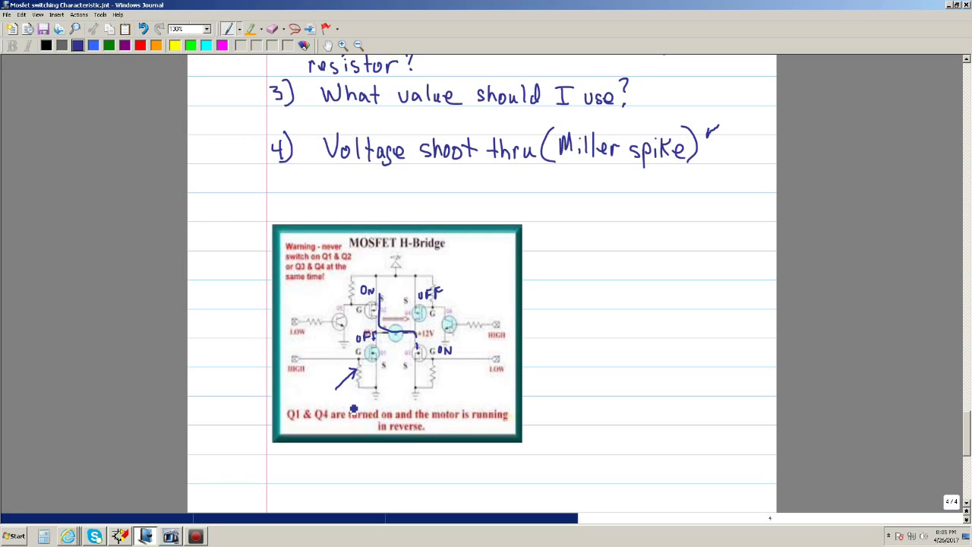
drag(308, 379, 308, 385)
drag(311, 375, 316, 388)
drag(311, 398, 316, 404)
drag(310, 395, 324, 394)
drag(322, 344, 320, 359)
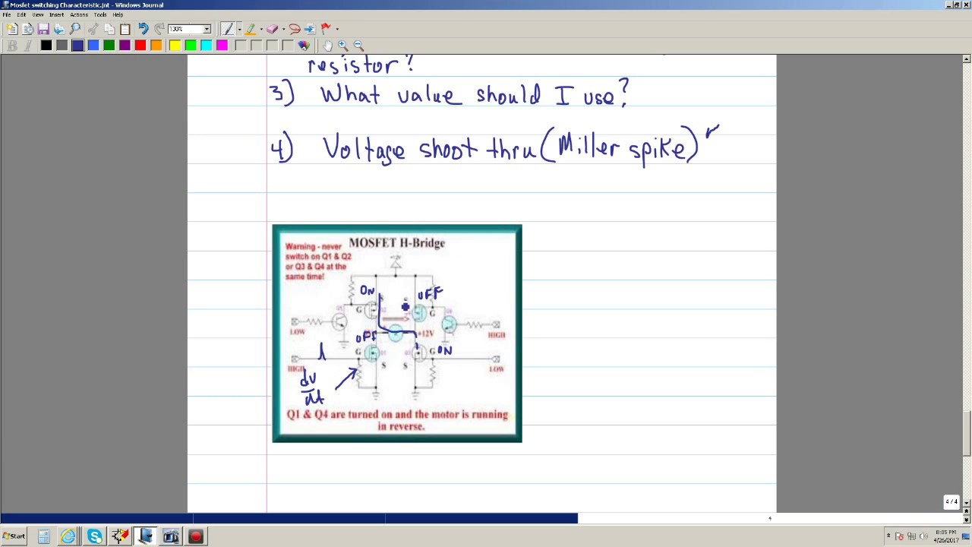
drag(448, 266, 468, 259)
click(118, 537)
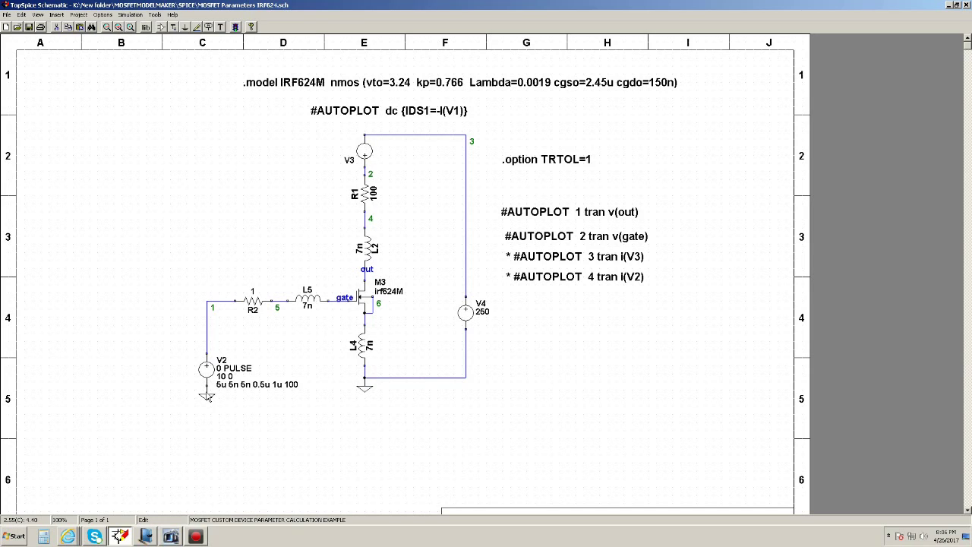
Move V2 left and up and reposition its ground symbol directly beneath it.
drag(209, 403, 209, 426)
drag(212, 382, 187, 370)
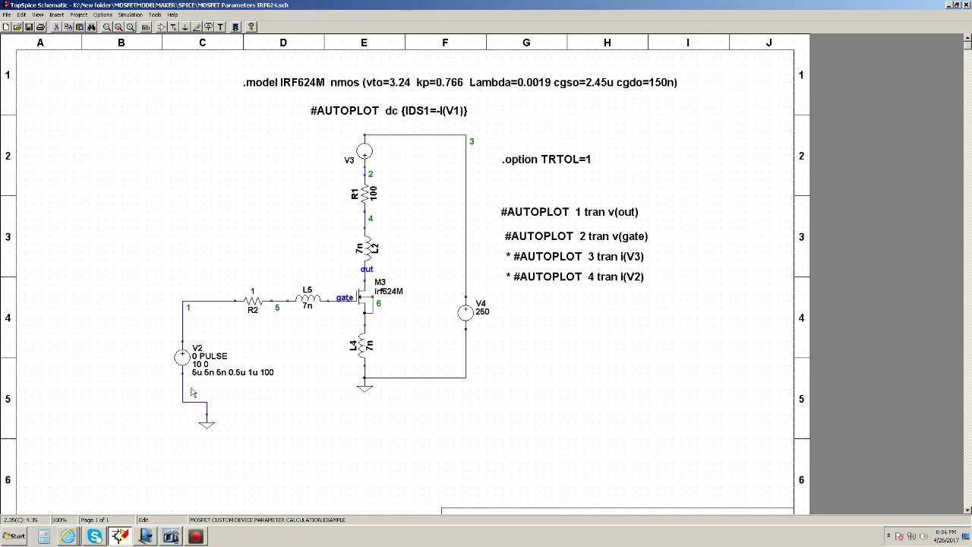
drag(209, 425, 188, 423)
click(220, 28)
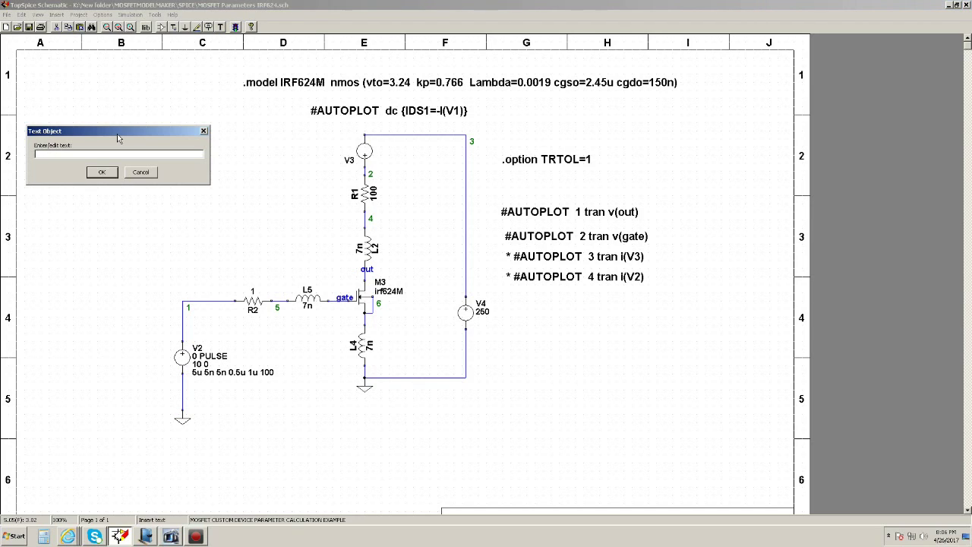
Place the text label 'MIC4422' to the left of V2.
text(MIC4422)
key(Return)
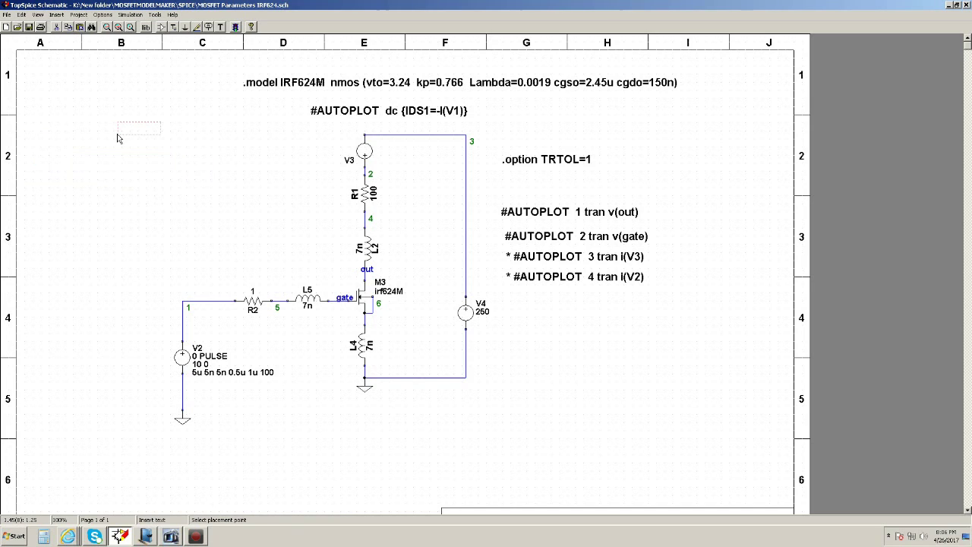
click(130, 337)
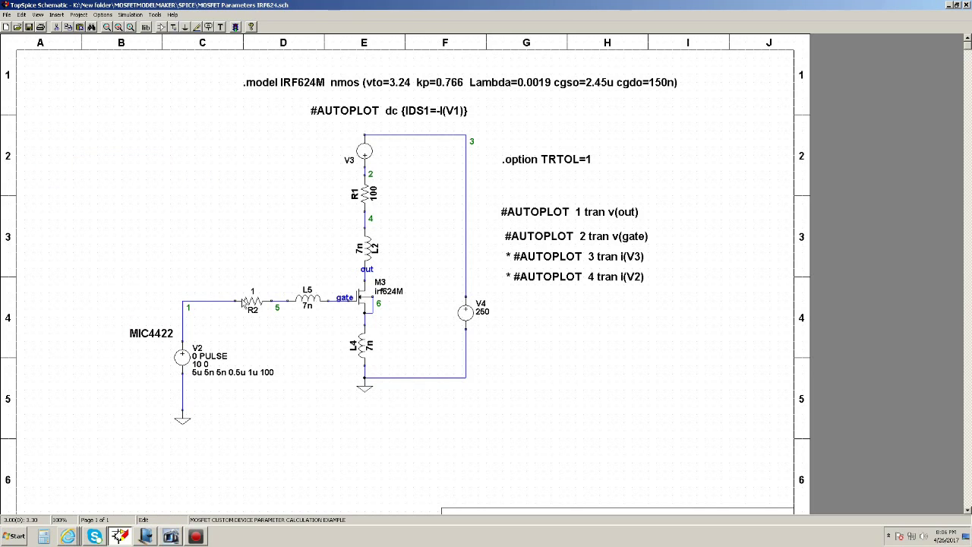
Move R2 beside node 1, label it 'Output resistance', and select the V2 source.
drag(252, 305, 221, 306)
click(221, 28)
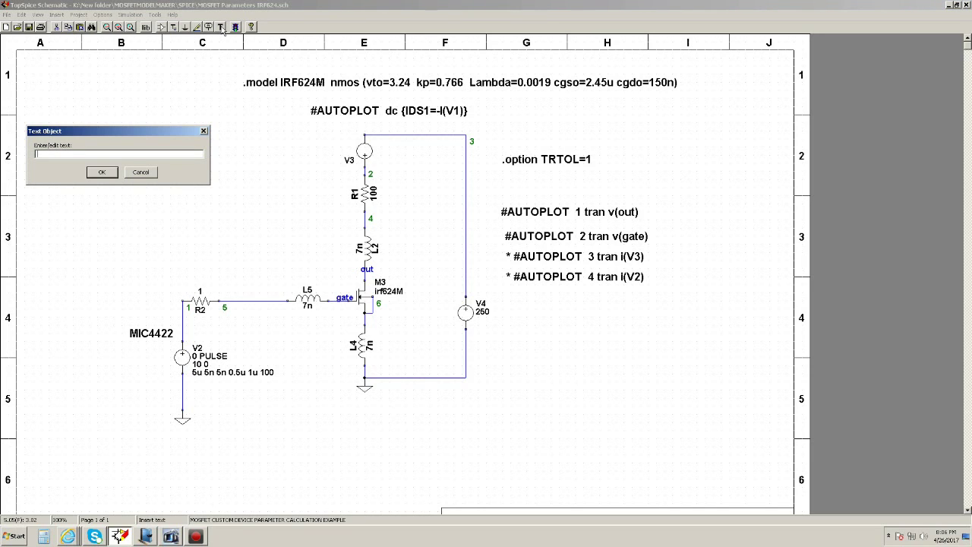
text(Output resistance)
key(Return)
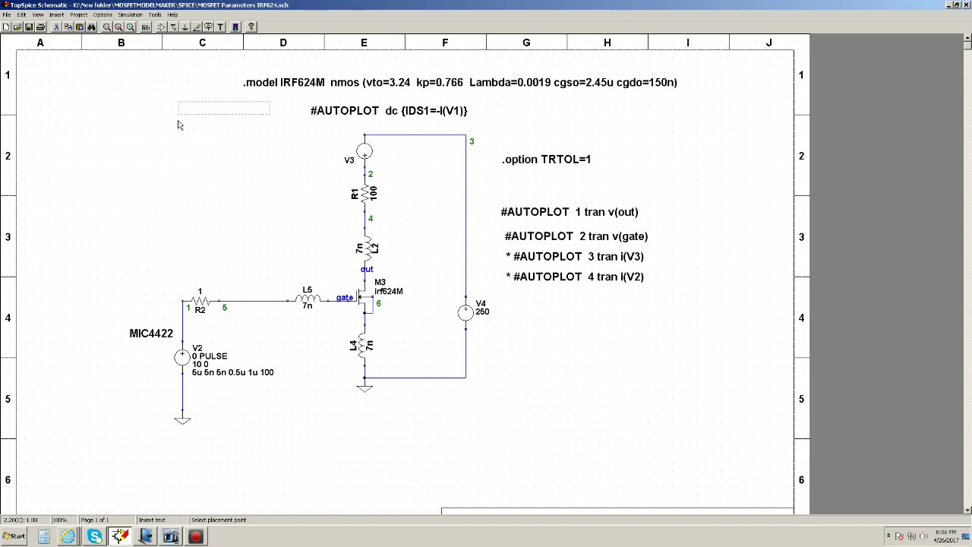
click(130, 280)
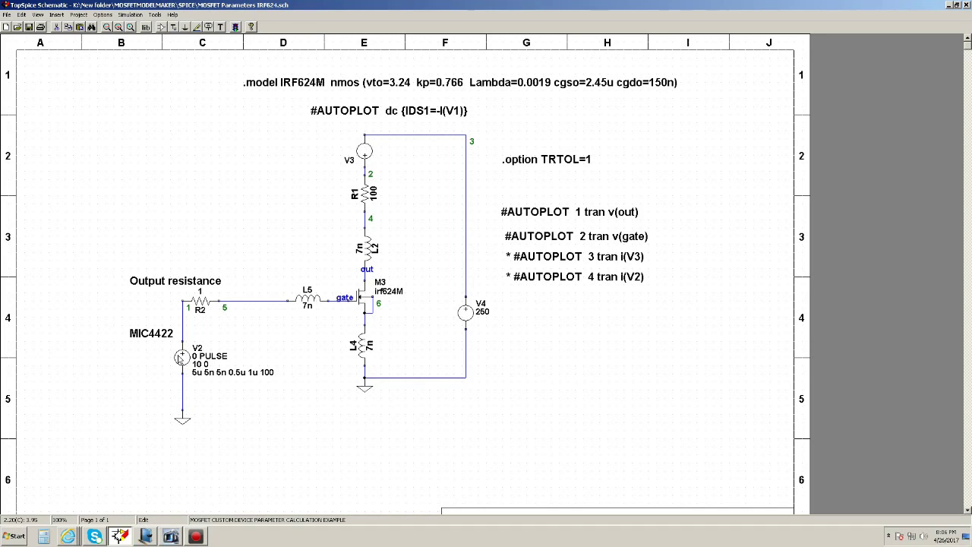
click(182, 360)
double_click(184, 360)
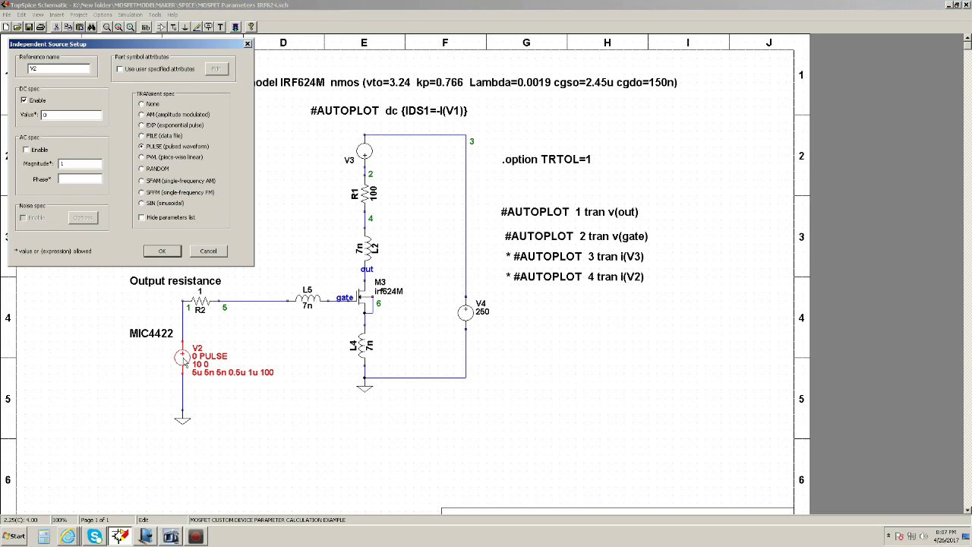
click(161, 149)
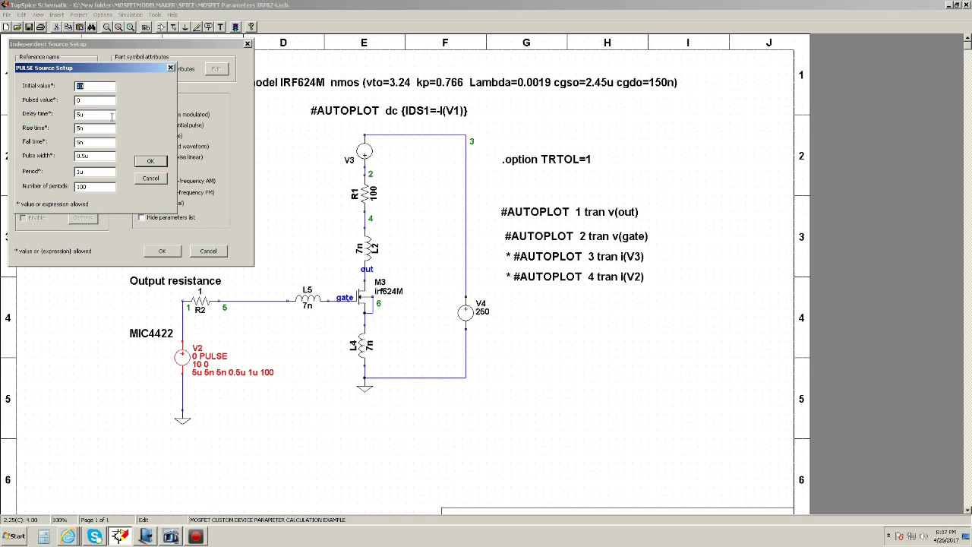
drag(116, 70, 416, 145)
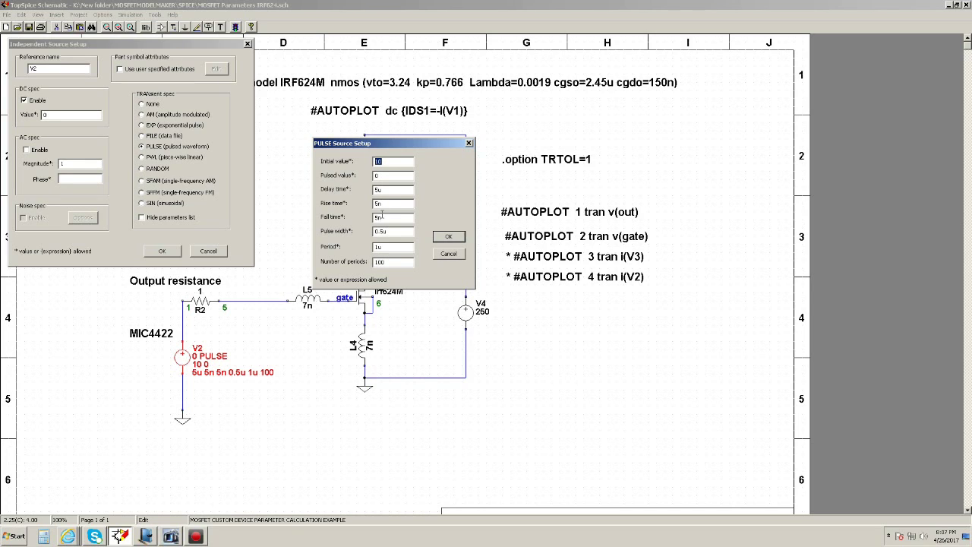
click(447, 236)
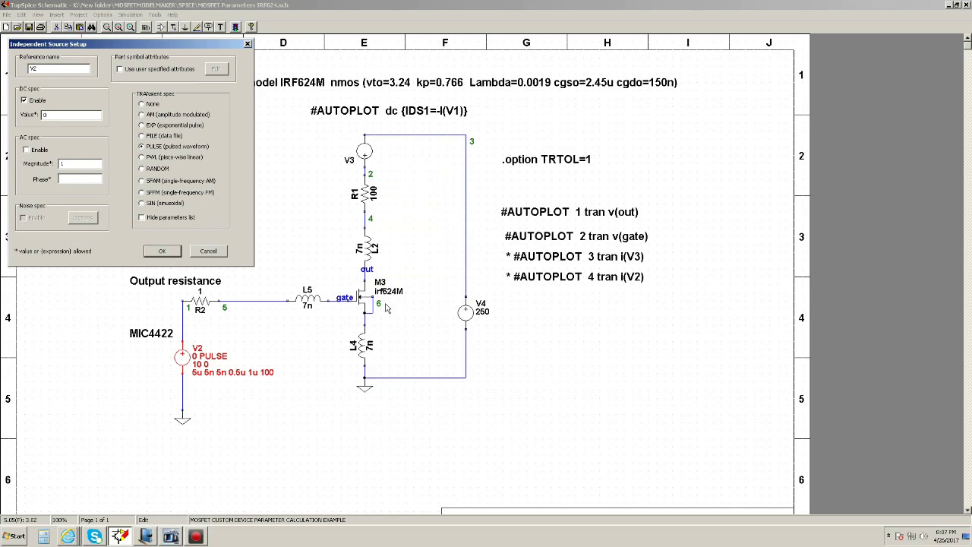
click(163, 251)
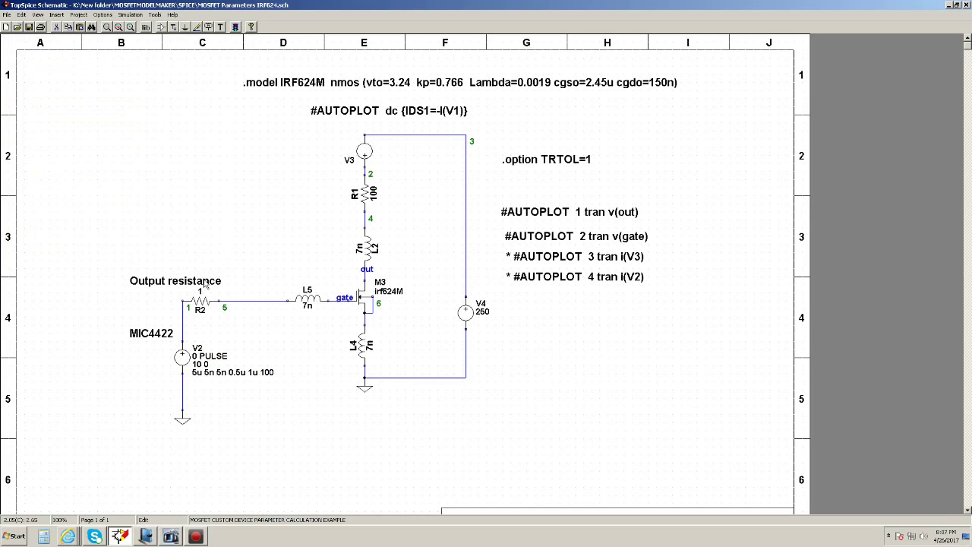
click(235, 28)
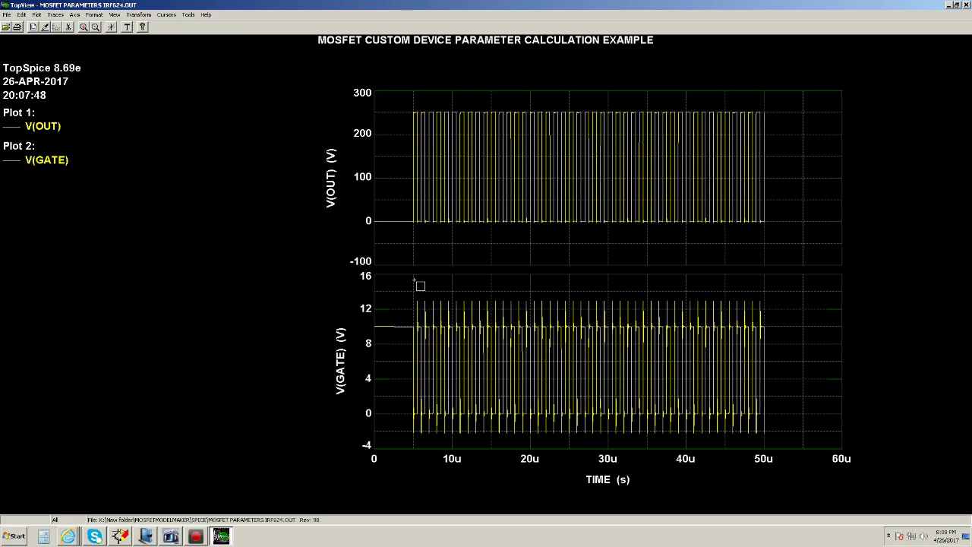
Zoom the V(GATE) plot from the first gate pulses down to the single 5.5u turn-on edge.
drag(414, 298, 439, 429)
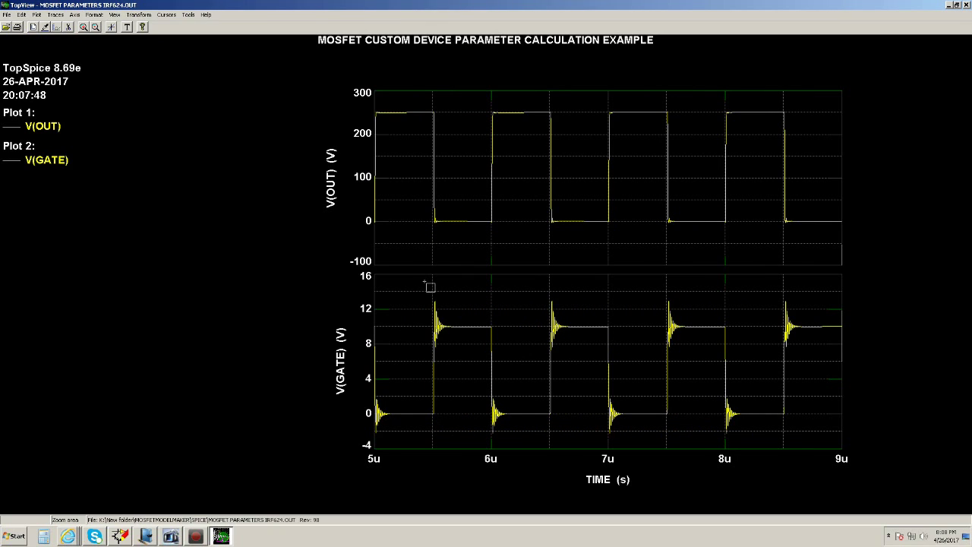
drag(424, 282, 454, 434)
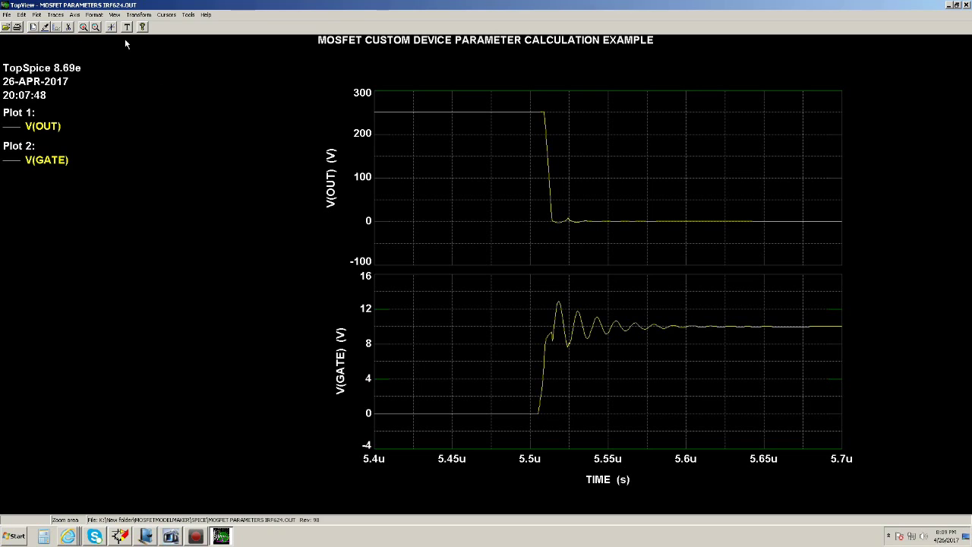
Enable the 1/Delta X frequency readout and place cursors on two adjacent V(GATE) ringing peaks.
click(166, 15)
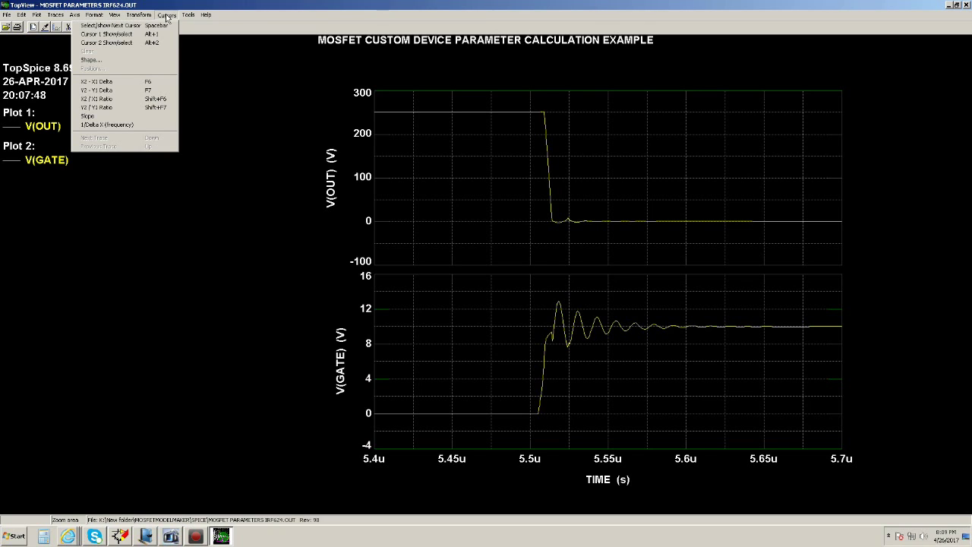
click(123, 126)
click(577, 326)
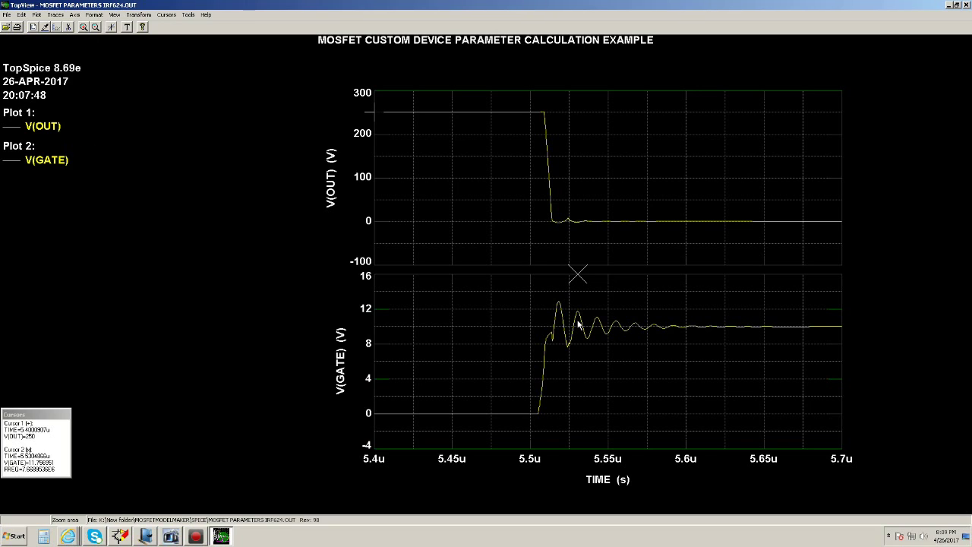
key(Up)
key(Down)
key(Up)
key(Down)
click(598, 323)
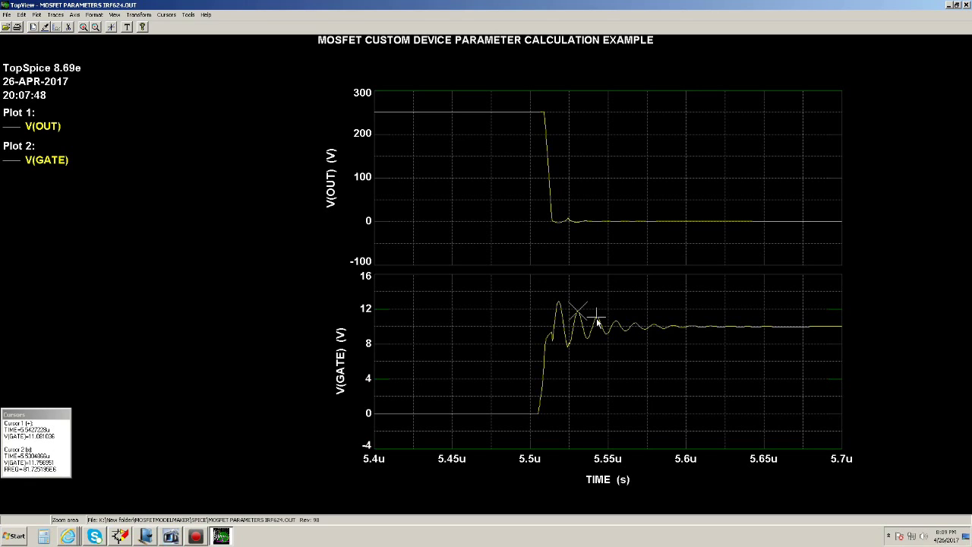
Switch the plot to graph-file colour format and nudge the first cursor along V(GATE).
click(96, 19)
mouse_move(109, 19)
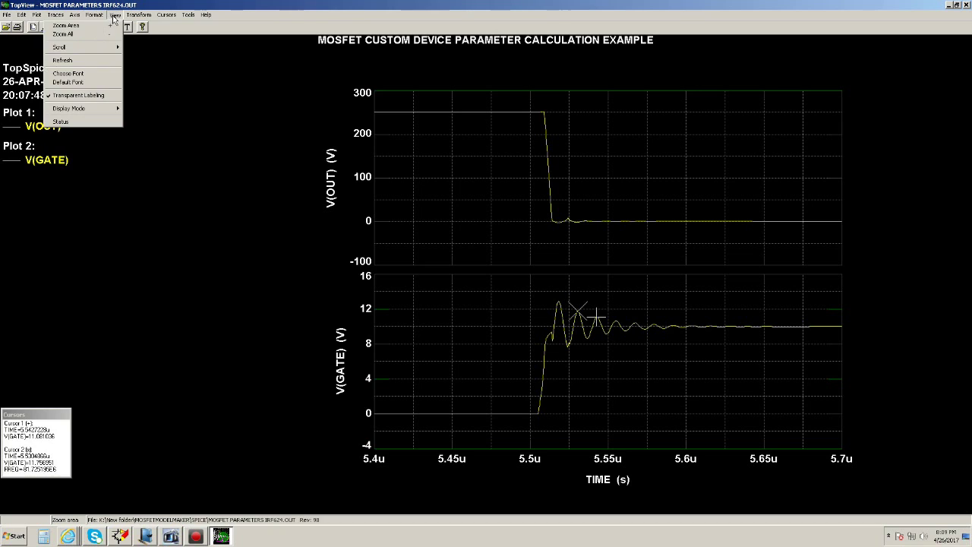
mouse_move(117, 111)
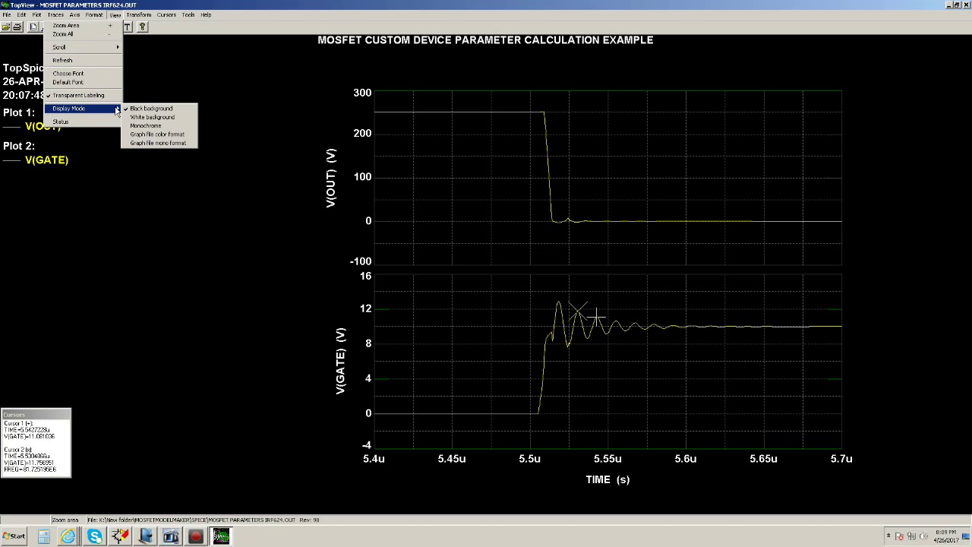
click(159, 136)
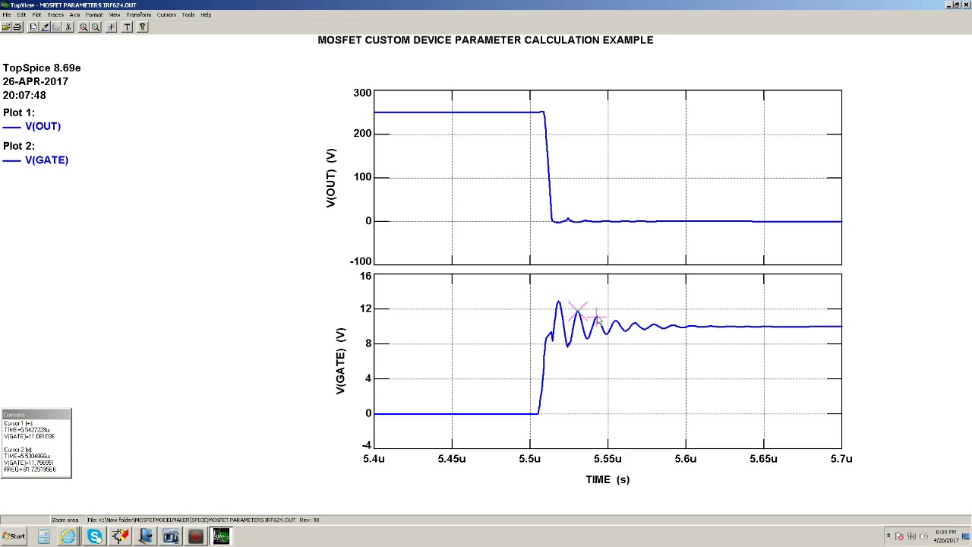
key(Right)
Zoom into the 5.51u–5.57u ringing and measure about 81.7 MHz between peaks at 5.530 and 5.543 µs.
drag(552, 295, 634, 360)
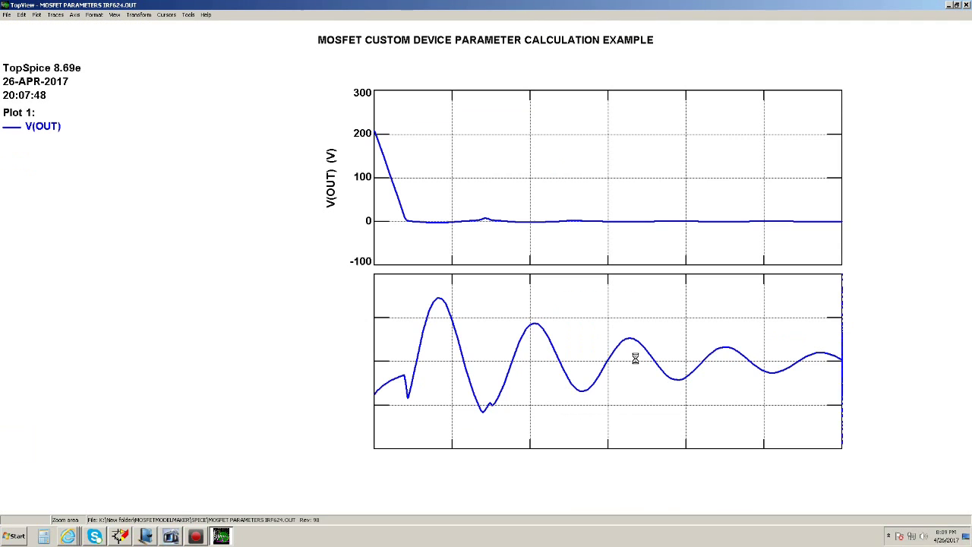
click(167, 14)
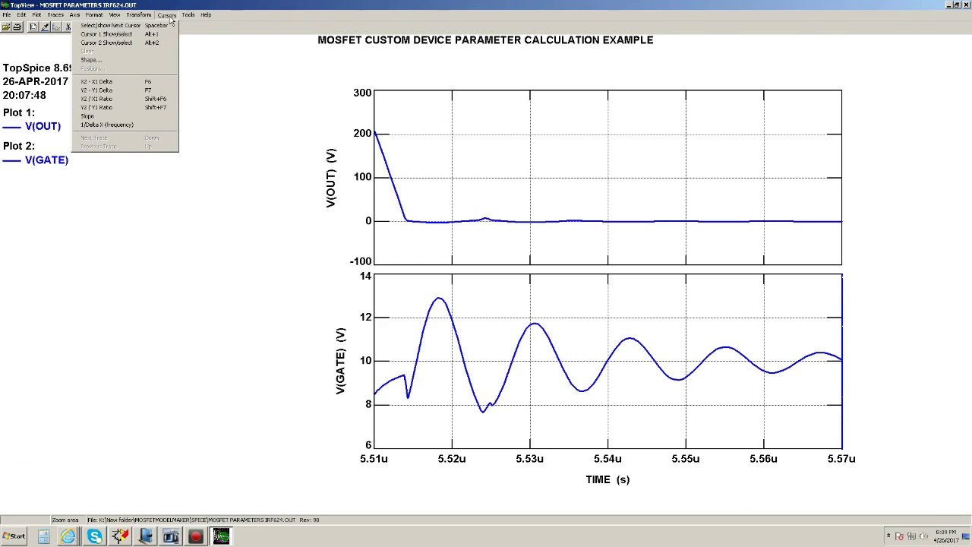
click(133, 124)
right_click(534, 328)
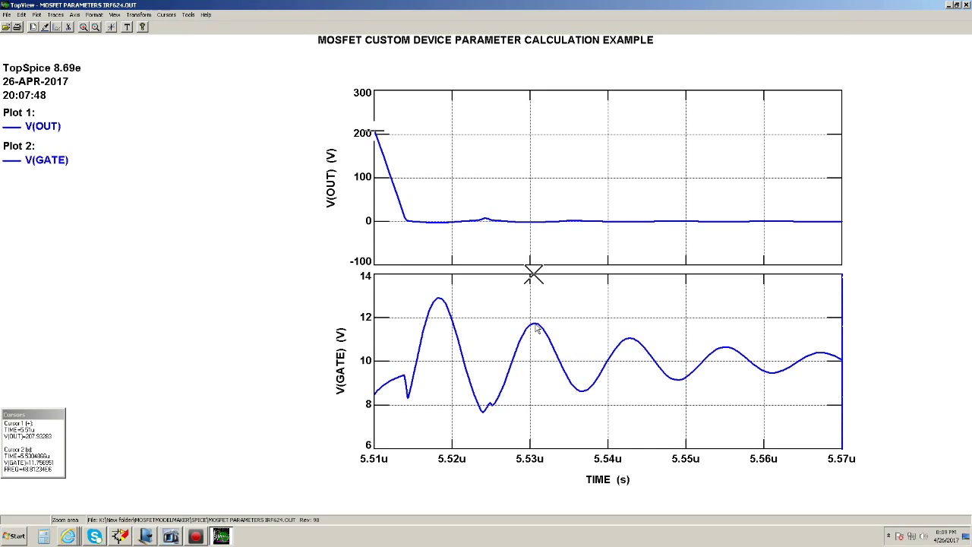
right_click(536, 328)
click(629, 341)
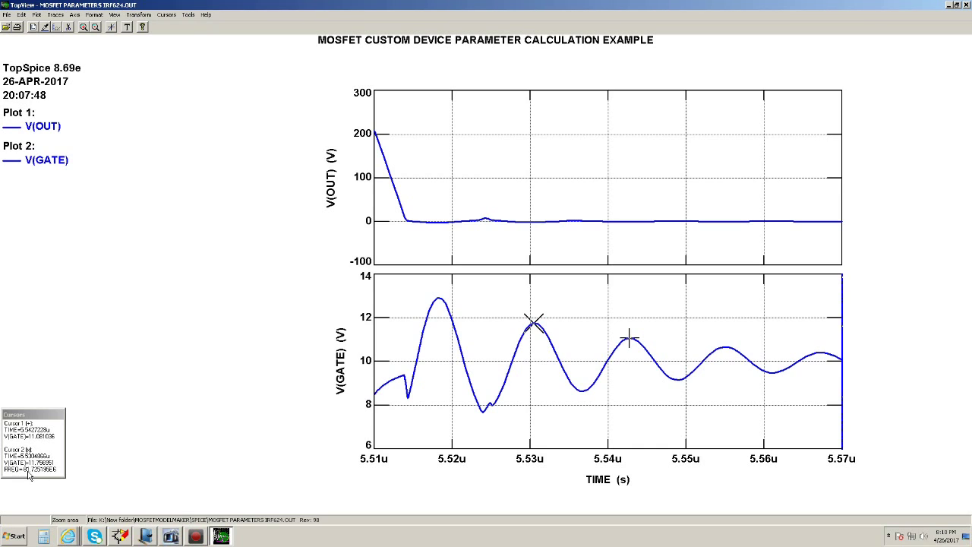
Handwrite 'fring = 82 MHz' below the H-Bridge picture on the Journal page.
click(146, 536)
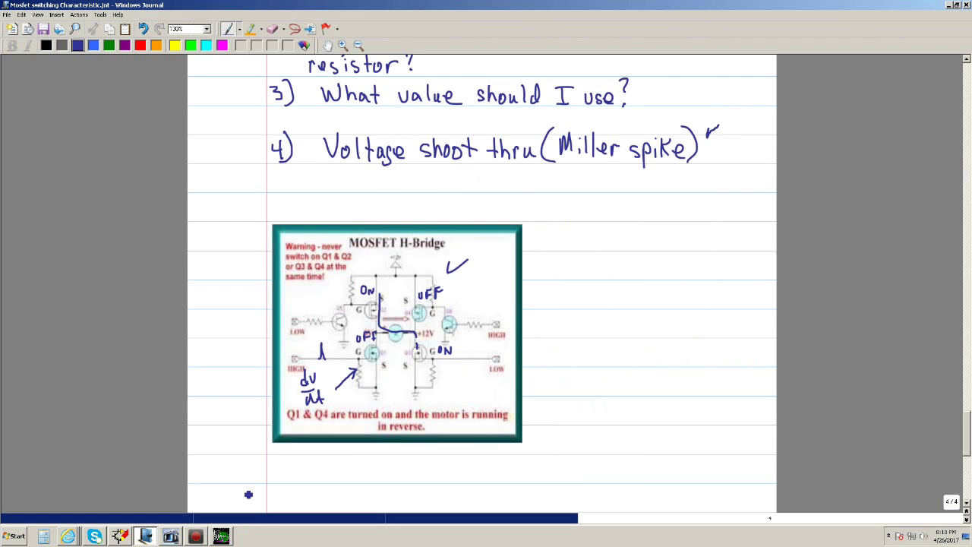
scroll(248, 494, down, 5)
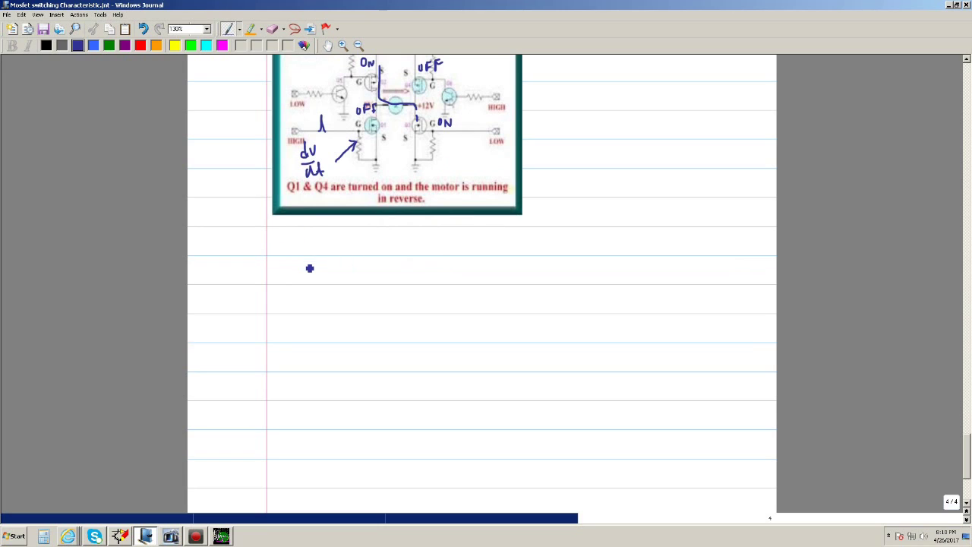
mouse_move(308, 256)
mouse_down()
mouse_move(298, 286)
mouse_move(304, 271)
mouse_move(344, 292)
mouse_move(365, 266)
mouse_move(440, 267)
mouse_up()
drag(441, 262, 452, 280)
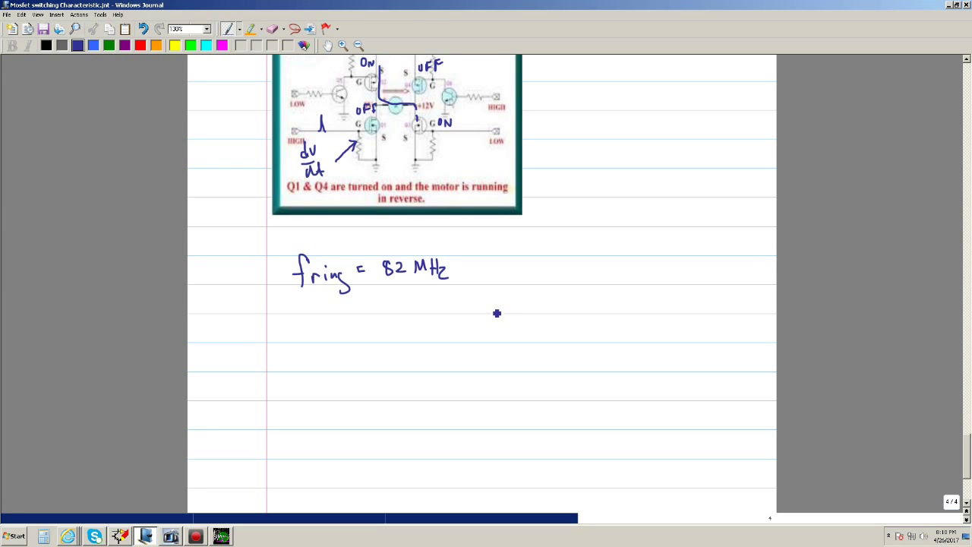
scroll(496, 312, up, 9)
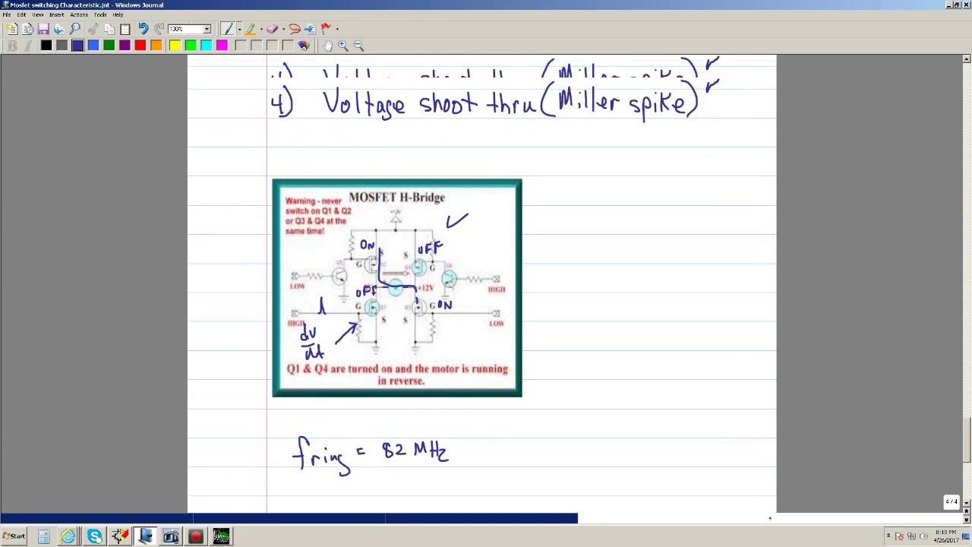
Draw the drive source, 1Ω Ro resistor, 7n inductor and Cgs capacitor plates.
scroll(481, 283, down, 9)
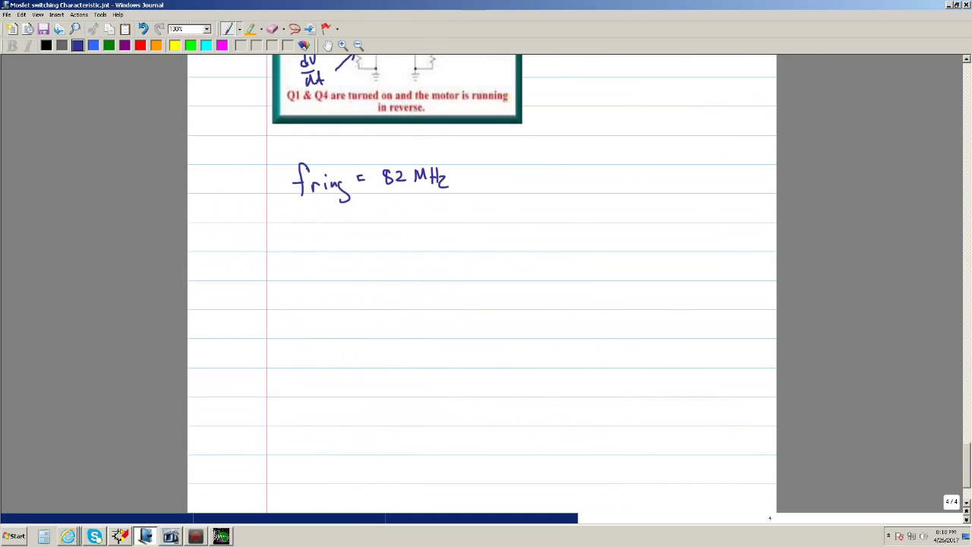
scroll(482, 283, down, 1)
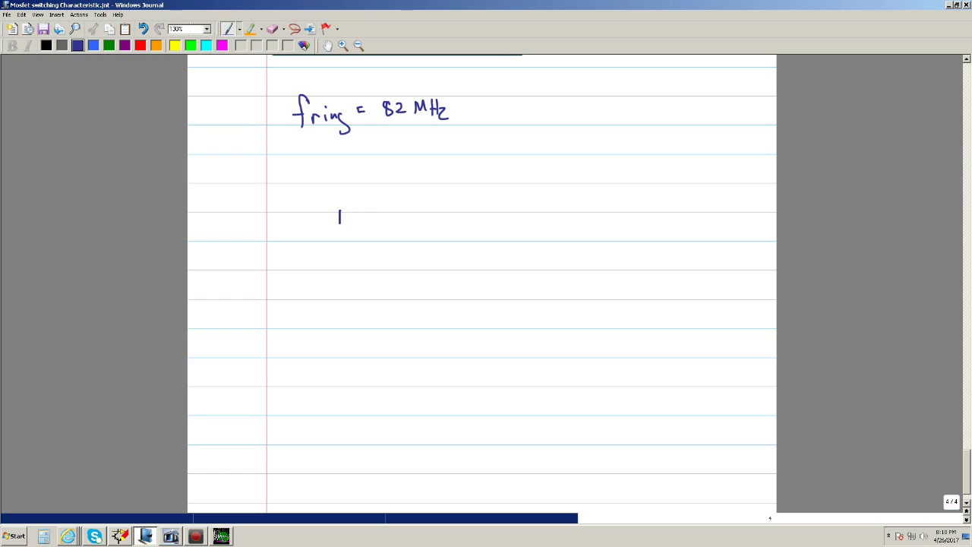
mouse_move(331, 254)
mouse_down()
mouse_move(340, 245)
mouse_move(343, 295)
mouse_up()
mouse_move(351, 211)
mouse_down()
mouse_move(394, 212)
mouse_move(357, 188)
mouse_move(363, 199)
mouse_up()
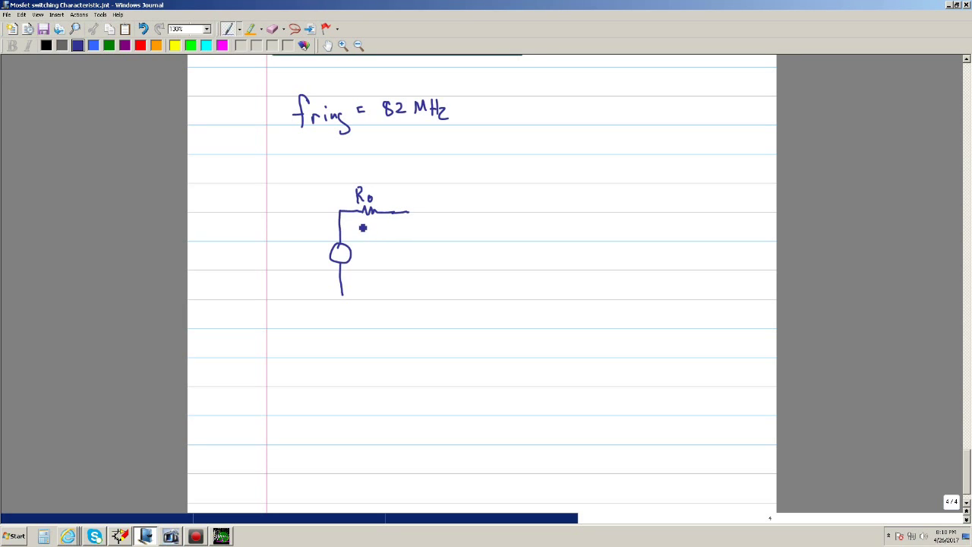
mouse_move(359, 223)
mouse_down()
mouse_move(359, 231)
mouse_move(380, 230)
mouse_up()
mouse_move(429, 230)
mouse_down()
mouse_move(456, 231)
mouse_move(449, 241)
mouse_move(460, 242)
mouse_up()
drag(400, 187, 423, 196)
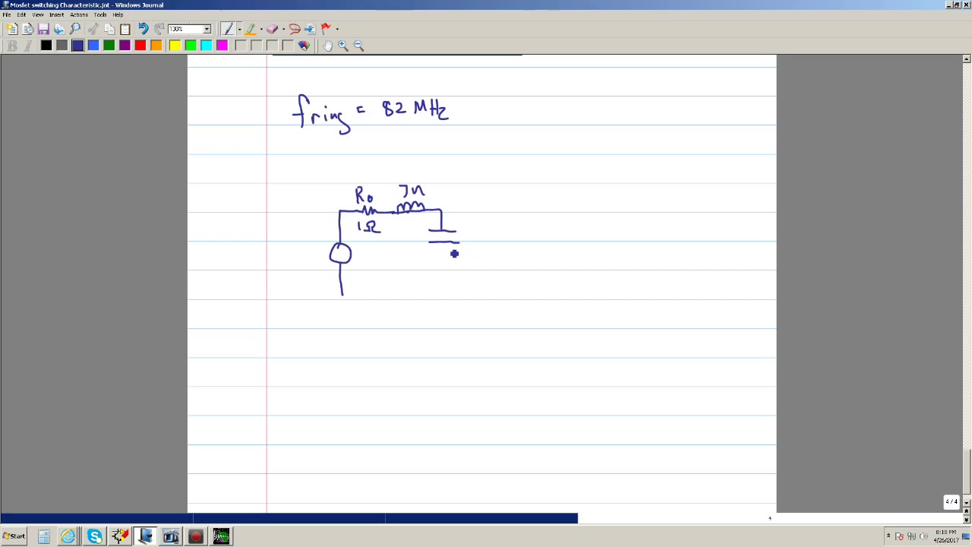
mouse_move(445, 244)
mouse_down()
mouse_move(446, 264)
mouse_move(486, 266)
mouse_move(495, 339)
mouse_up()
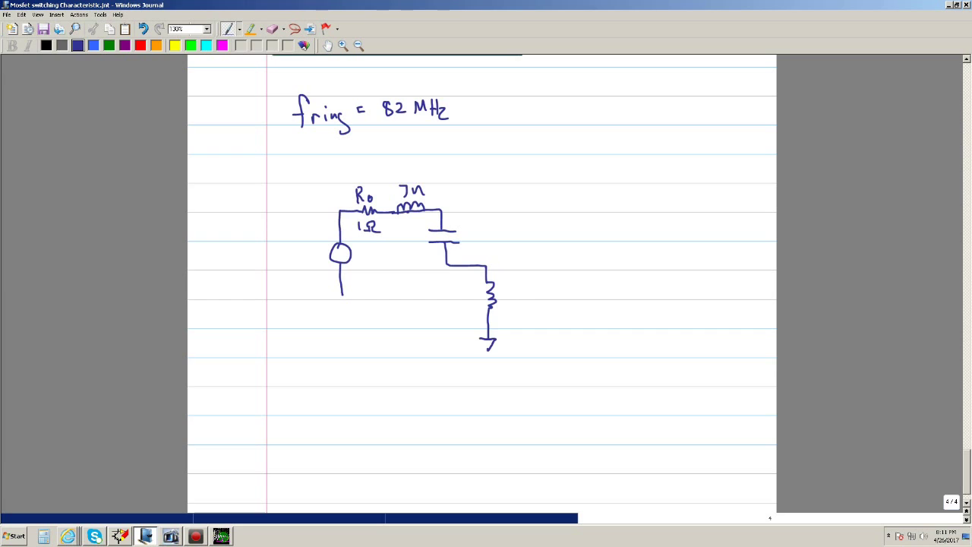
Add the source inductance, Cgd capacitor, closing wire and labelled gm·Vgs current source.
drag(450, 231, 460, 231)
drag(455, 226, 455, 235)
key(ctrl+z)
key(ctrl+z)
drag(486, 265, 498, 265)
mouse_move(441, 205)
mouse_down()
mouse_move(486, 205)
mouse_move(497, 216)
mouse_up()
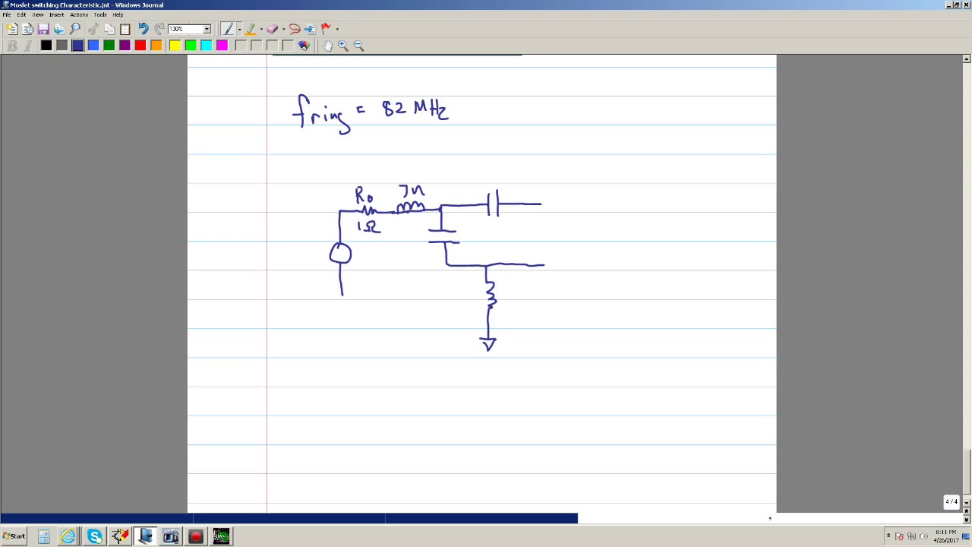
drag(544, 203, 544, 264)
drag(545, 222, 553, 229)
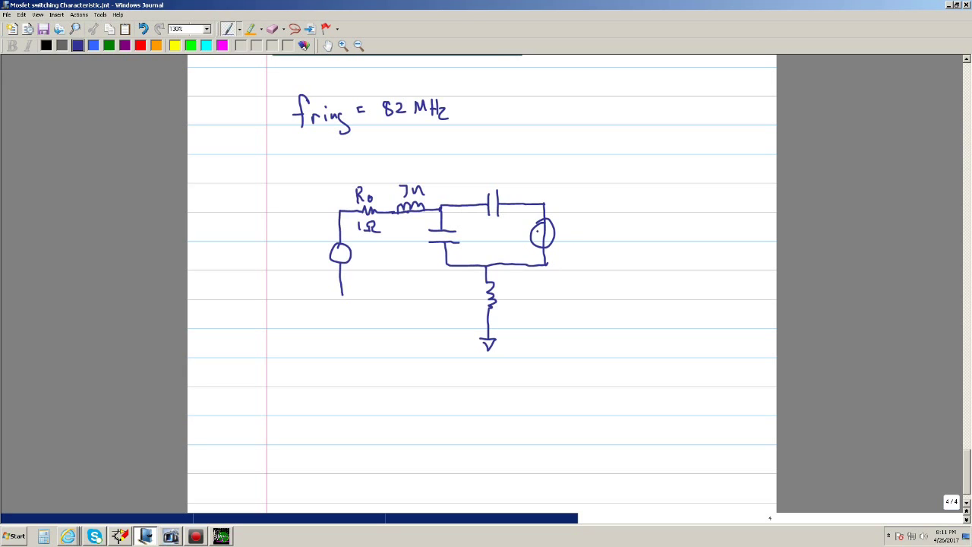
mouse_move(565, 230)
mouse_down()
mouse_move(595, 237)
mouse_move(607, 227)
mouse_move(605, 238)
mouse_move(614, 226)
mouse_move(614, 241)
mouse_up()
mouse_move(466, 227)
mouse_down()
mouse_move(477, 248)
mouse_move(484, 241)
mouse_up()
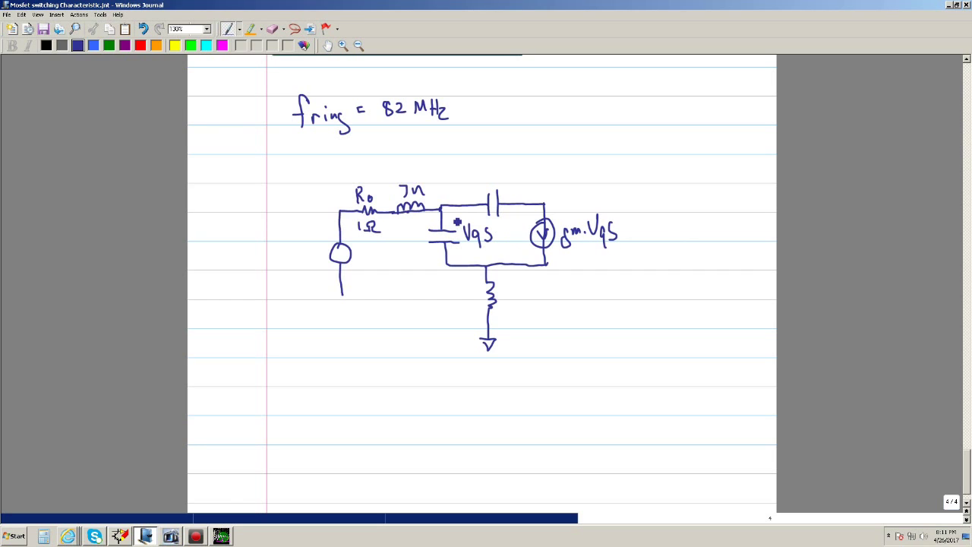
Switch to red ink and mark the + and − polarity around Vgs.
click(140, 45)
mouse_move(459, 211)
mouse_down()
mouse_move(460, 221)
mouse_move(465, 215)
mouse_up()
drag(465, 255, 475, 256)
Label the Gate and Source nodes in red, then draw a blue ground under the drive source.
drag(448, 189, 461, 199)
drag(457, 191, 545, 198)
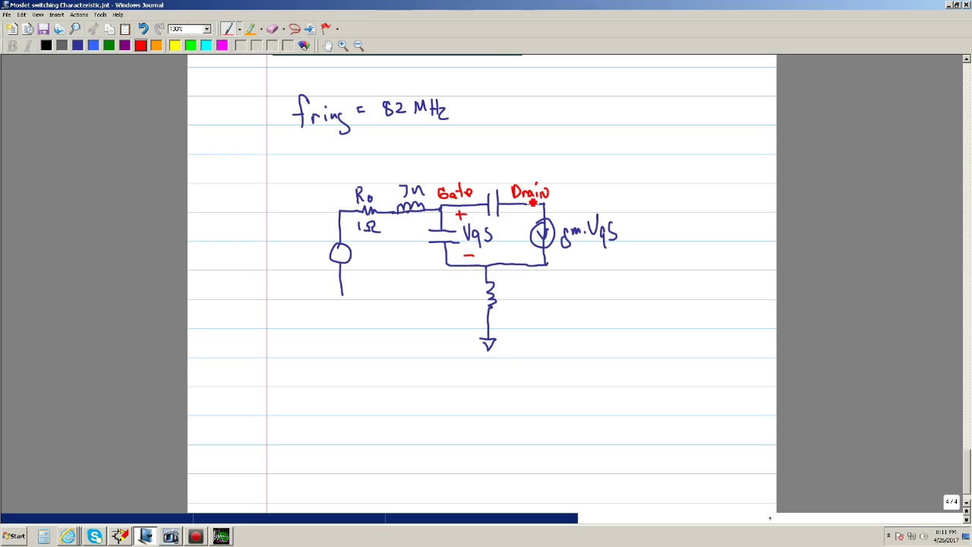
mouse_move(501, 269)
mouse_down()
mouse_move(496, 278)
mouse_move(542, 274)
mouse_up()
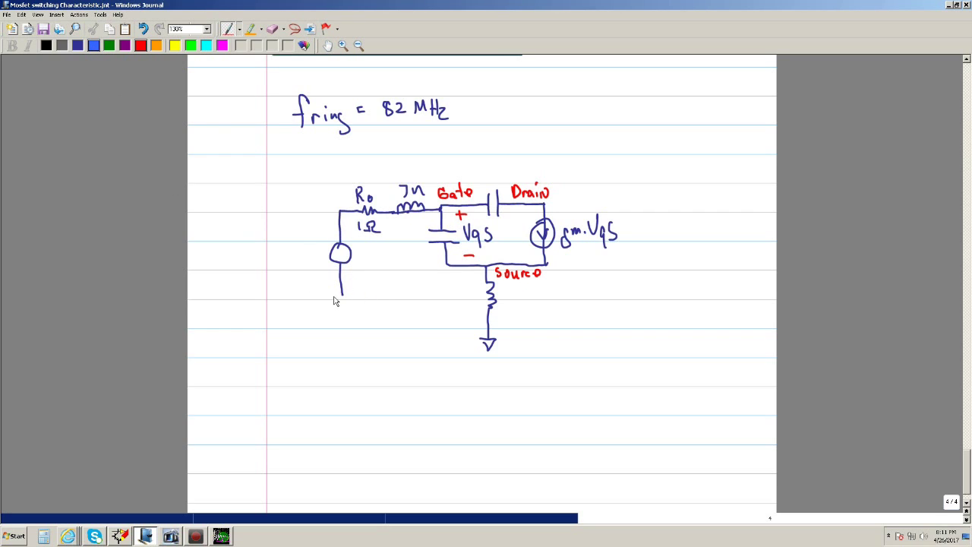
click(91, 46)
mouse_move(343, 295)
mouse_down()
mouse_move(331, 294)
mouse_move(341, 308)
mouse_up()
Draw the pulse input beside the source and a step waveform above the Gate label.
mouse_move(286, 256)
mouse_down()
mouse_move(314, 238)
mouse_move(327, 257)
mouse_up()
drag(433, 177, 432, 204)
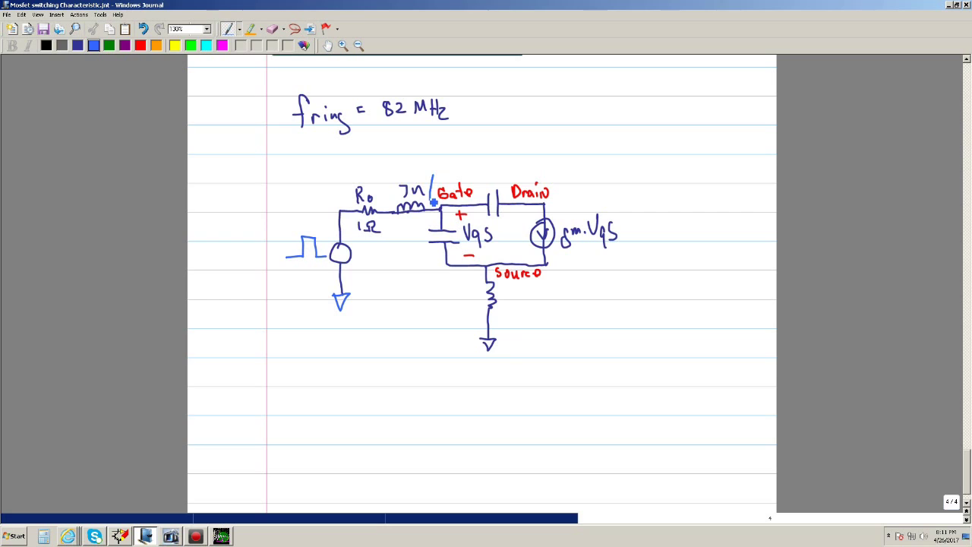
mouse_move(434, 163)
mouse_down()
mouse_move(468, 162)
mouse_move(468, 122)
mouse_up()
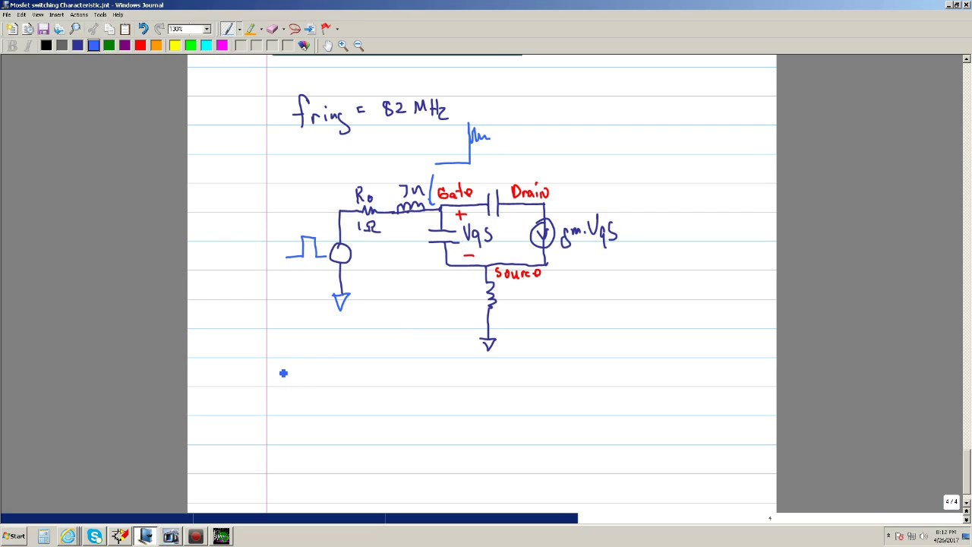
Write '# Note' below the circuit and start the word Ringing.
mouse_move(278, 362)
mouse_down()
mouse_move(278, 380)
mouse_move(290, 367)
mouse_up()
drag(267, 374, 328, 379)
drag(321, 369, 332, 369)
drag(335, 373, 343, 377)
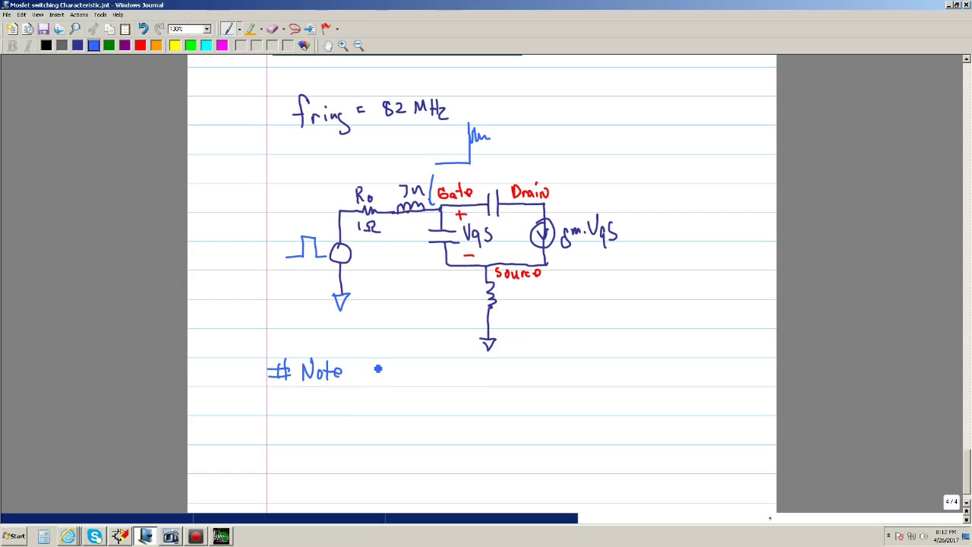
mouse_move(373, 363)
mouse_down()
mouse_move(373, 379)
mouse_move(382, 379)
mouse_up()
Complete the note 'Ringing → L·C Network' and start a ringing spike waveform at the top right.
mouse_move(389, 369)
mouse_down()
mouse_move(389, 378)
mouse_move(437, 385)
mouse_up()
click(423, 370)
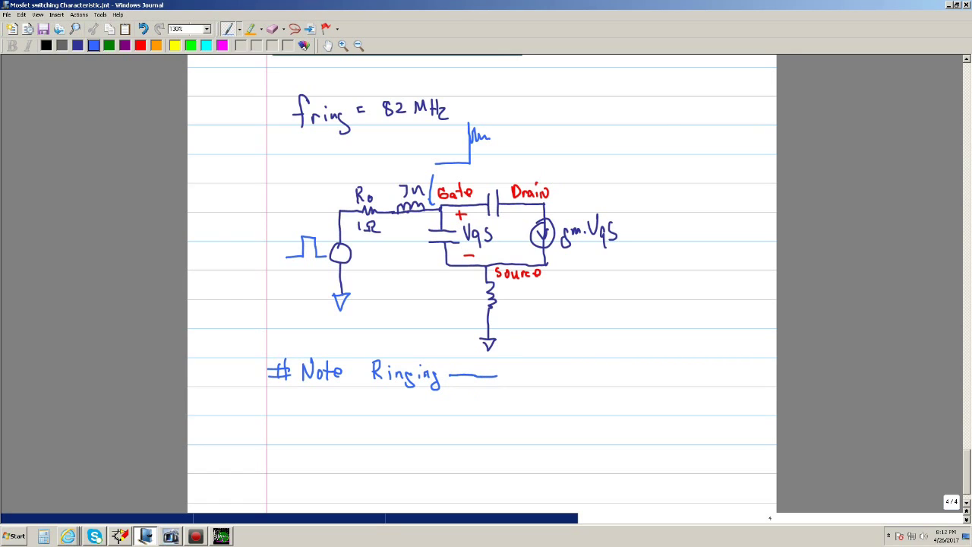
mouse_move(491, 368)
mouse_down()
mouse_move(492, 384)
mouse_move(527, 382)
mouse_up()
mouse_move(568, 366)
mouse_down()
mouse_move(578, 379)
mouse_move(610, 366)
mouse_move(627, 379)
mouse_up()
drag(621, 369, 671, 379)
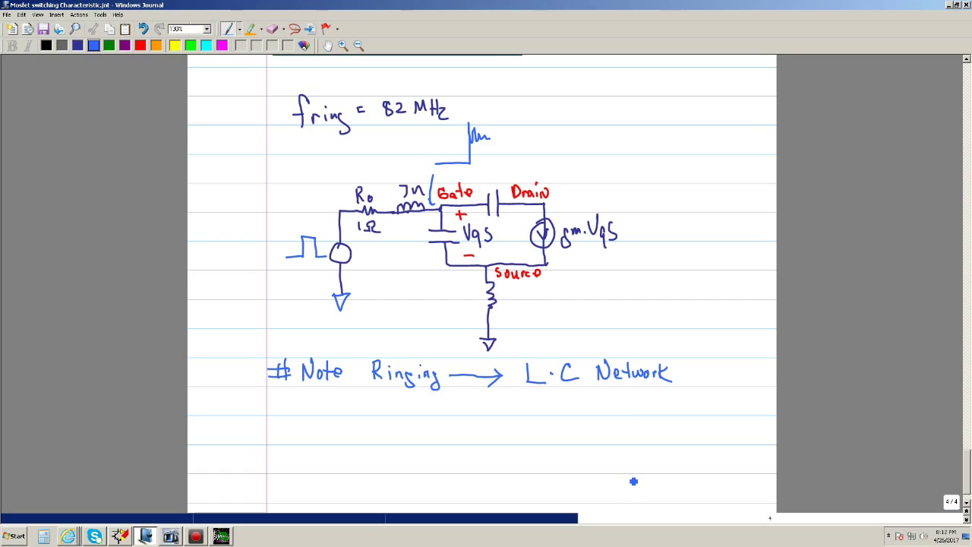
mouse_move(630, 160)
mouse_down()
mouse_move(624, 97)
mouse_move(694, 131)
mouse_up()
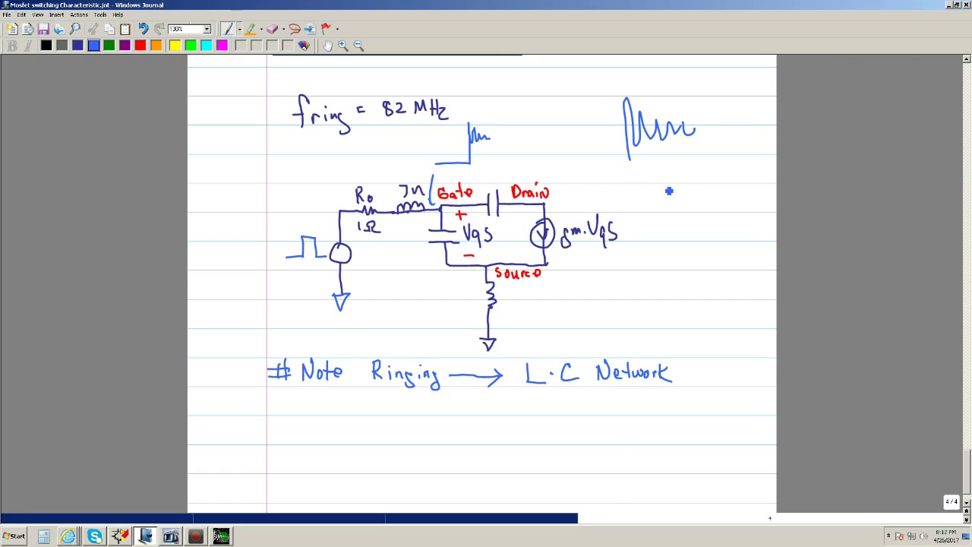
Write LC below the ringing waveform and draw its upper and lower decay envelopes.
mouse_move(654, 163)
mouse_down()
mouse_move(653, 182)
mouse_move(694, 180)
mouse_up()
right_click(650, 88)
key(Escape)
drag(658, 112, 703, 129)
drag(633, 158, 694, 132)
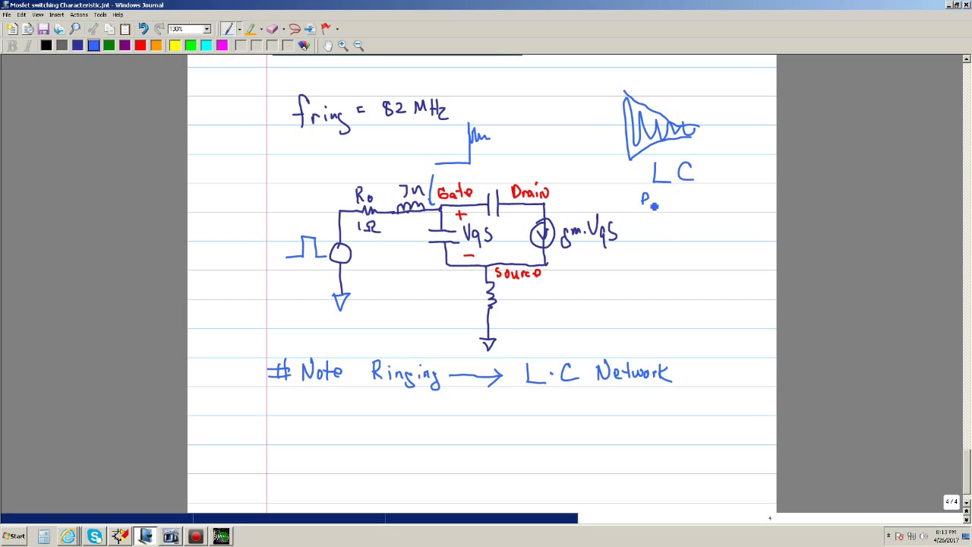
Write 'Power Dissipation' and 'Loss less', sketch a waveform labelled 'Oscillator', and label Cgs.
drag(652, 202, 768, 203)
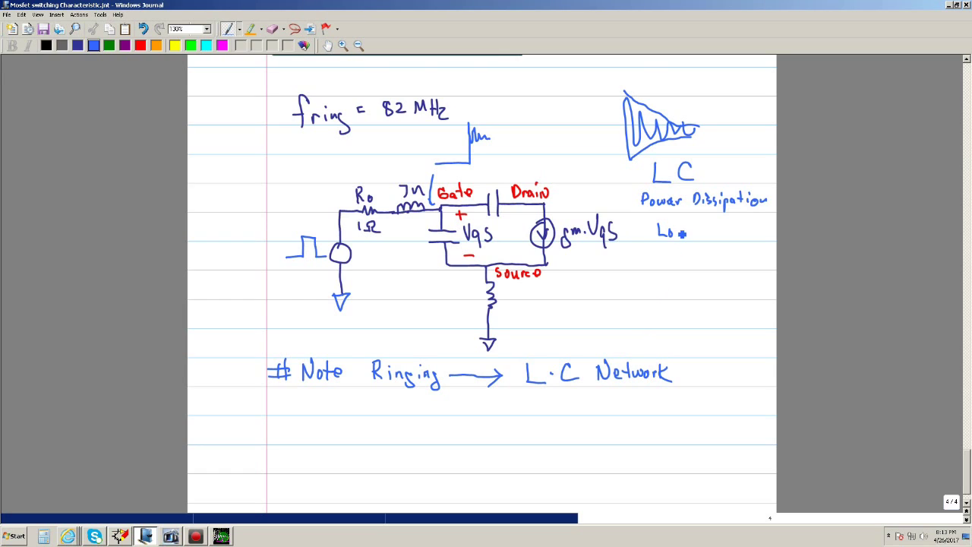
mouse_move(683, 235)
mouse_down()
mouse_move(703, 237)
mouse_move(699, 227)
mouse_move(722, 237)
mouse_up()
mouse_move(642, 277)
mouse_down()
mouse_move(656, 299)
mouse_move(665, 278)
mouse_move(759, 279)
mouse_up()
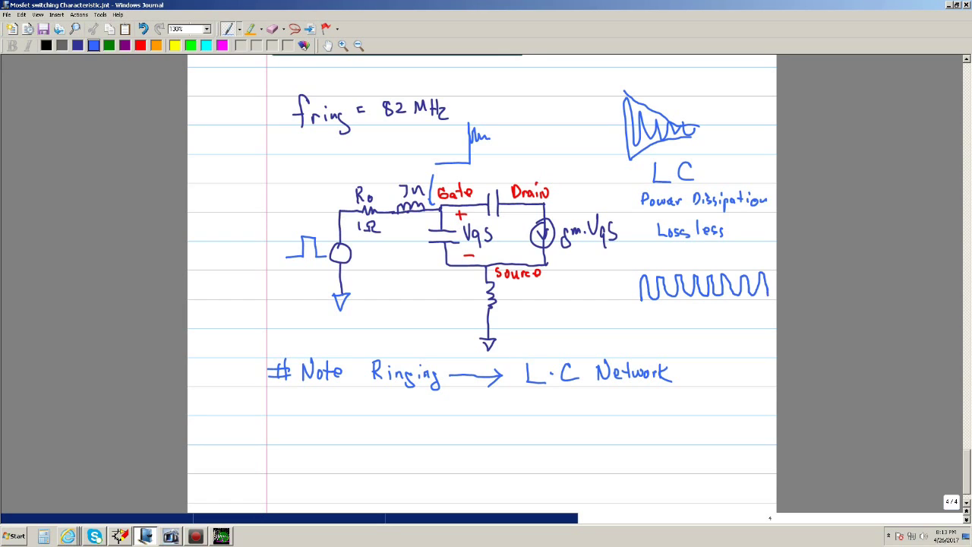
drag(659, 311, 721, 322)
drag(726, 316, 739, 314)
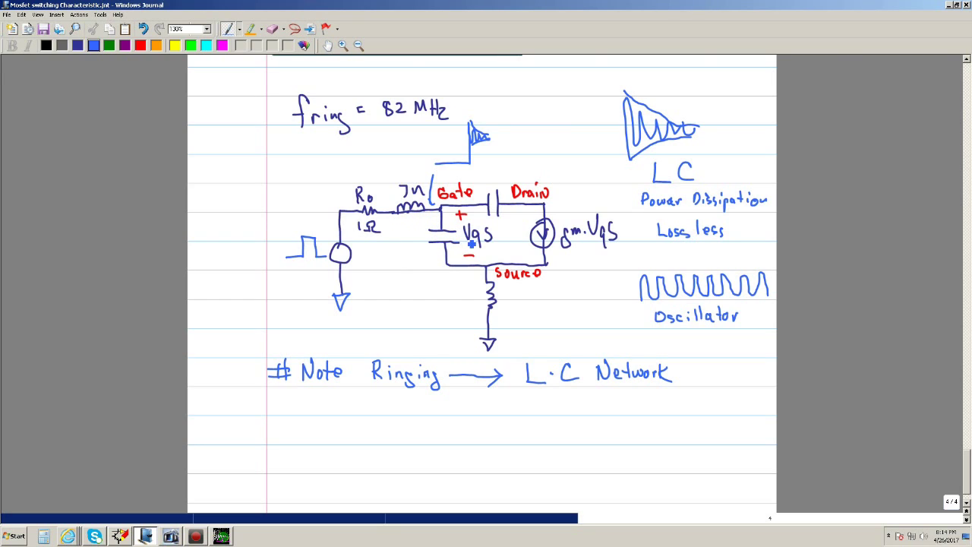
drag(410, 231, 417, 247)
Label Cgd, then in red mark the pulse's low and high (10) levels.
drag(489, 172, 488, 183)
mouse_move(498, 174)
mouse_down()
mouse_move(494, 185)
mouse_move(505, 181)
mouse_up()
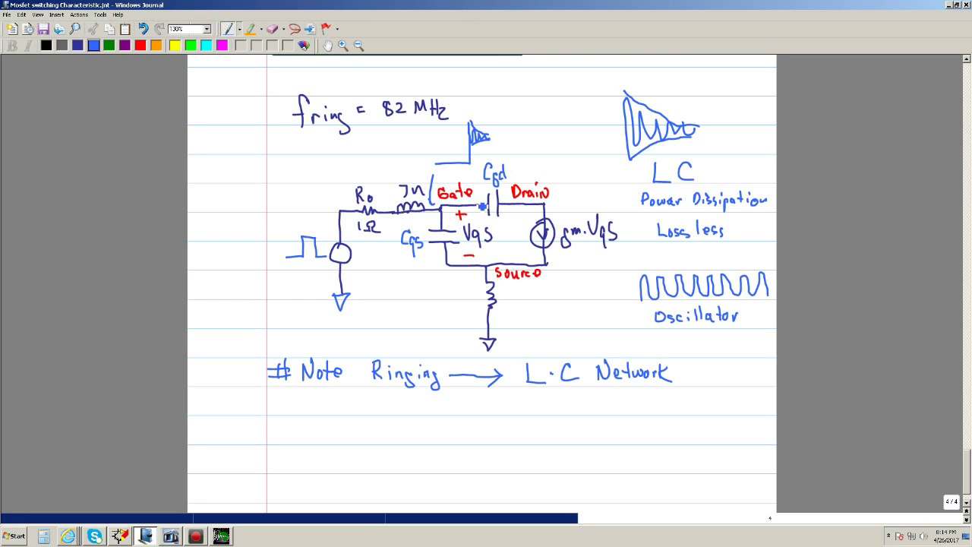
click(139, 45)
drag(285, 251, 297, 228)
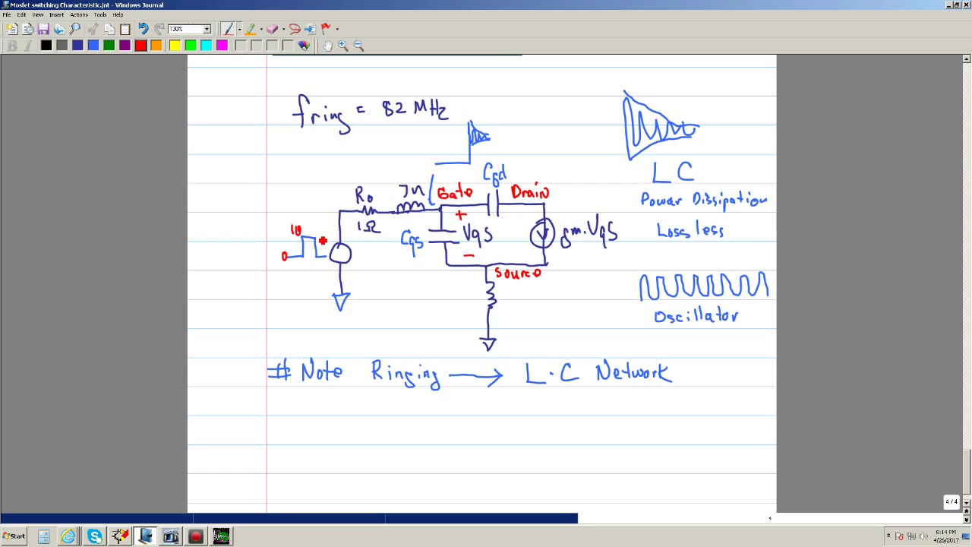
drag(350, 245, 350, 219)
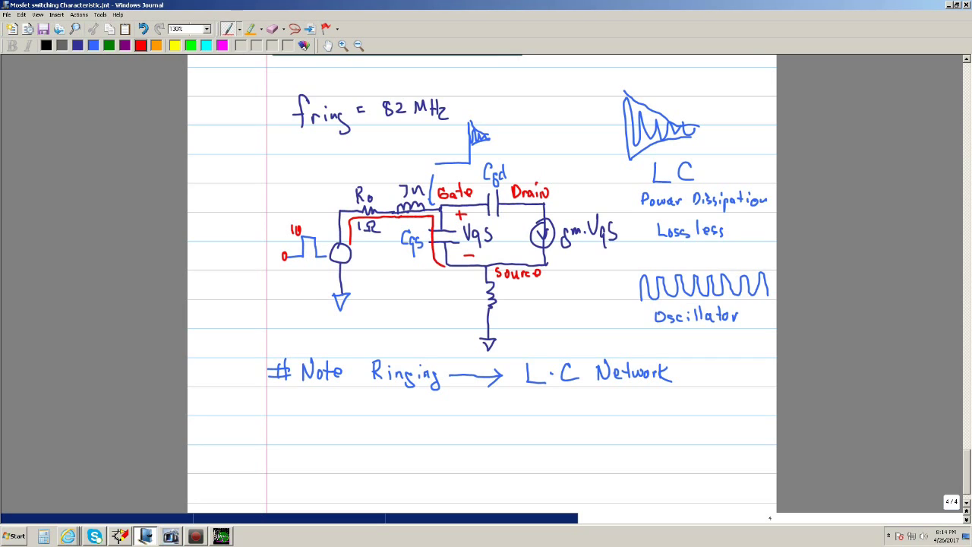
Extend the red current path past Cgs and note 'No DC / AC current / displacement' beside it.
drag(479, 316, 479, 323)
mouse_move(426, 249)
mouse_down()
mouse_move(384, 288)
mouse_move(404, 287)
mouse_move(364, 277)
mouse_move(361, 310)
mouse_move(405, 311)
mouse_move(435, 297)
mouse_up()
drag(430, 302, 439, 300)
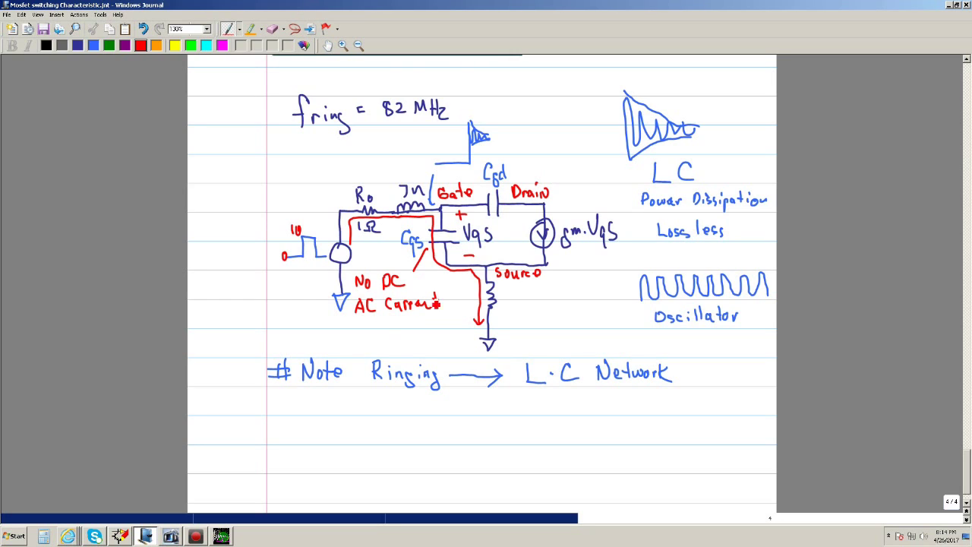
mouse_move(351, 318)
mouse_down()
mouse_move(348, 328)
mouse_move(429, 328)
mouse_up()
drag(422, 321, 433, 320)
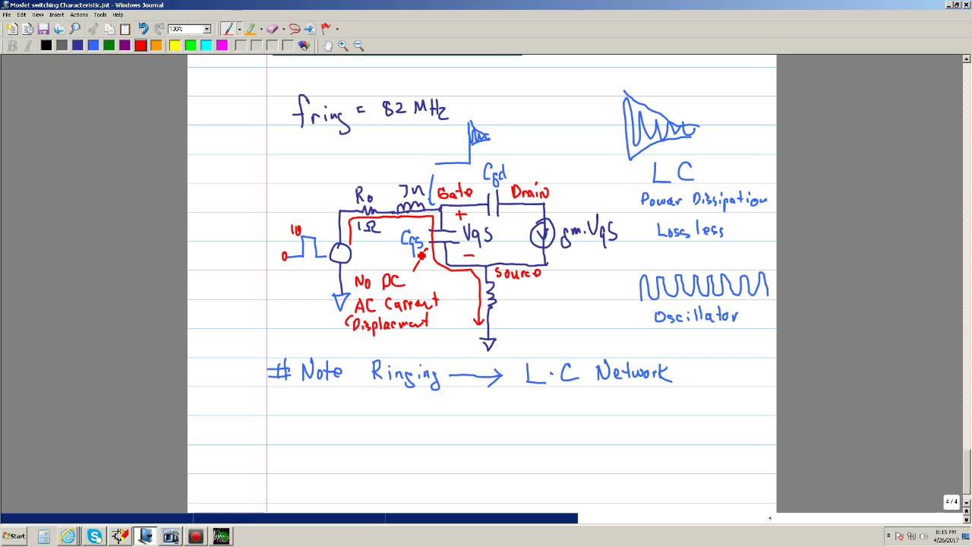
Add an arrowhead to the red current path and bring the TopSpice schematic forward.
drag(347, 227, 355, 227)
scroll(475, 462, down, 1)
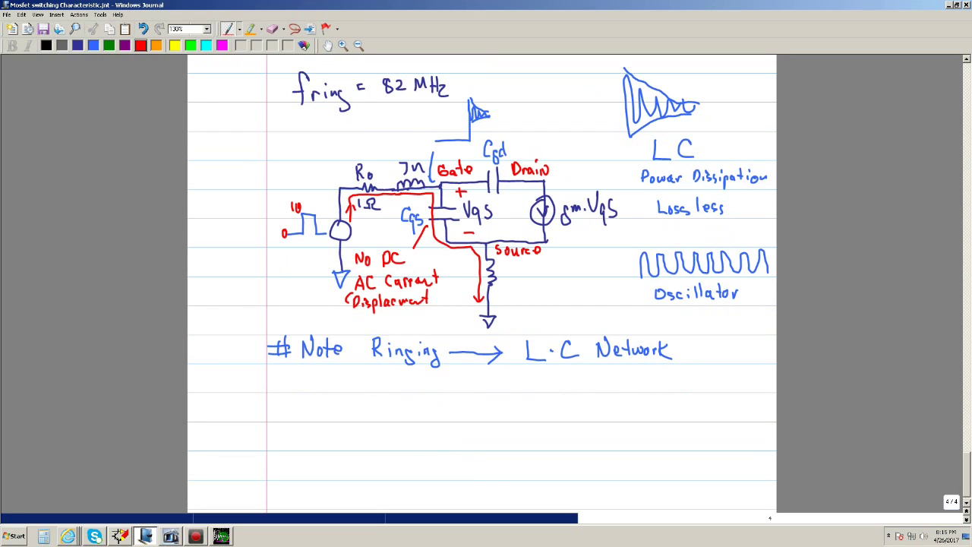
click(119, 536)
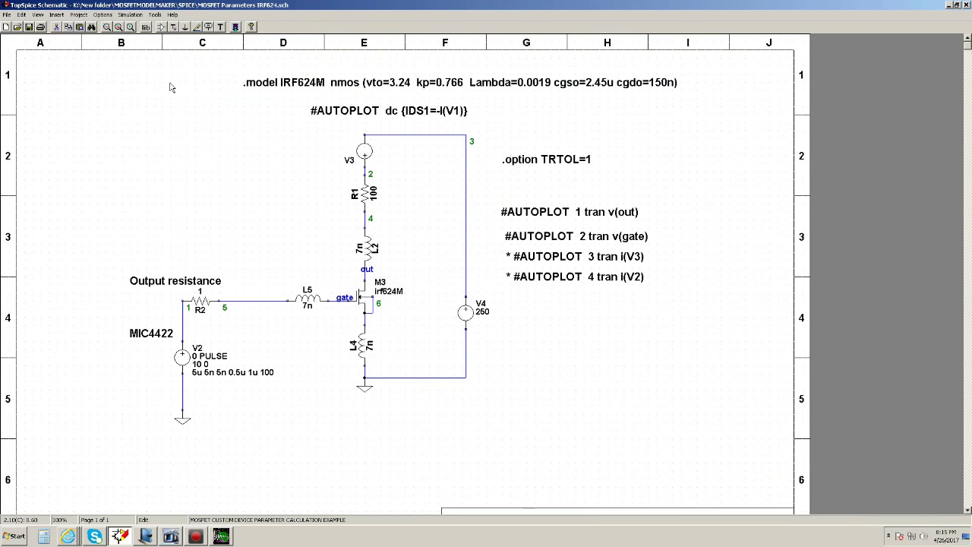
click(131, 15)
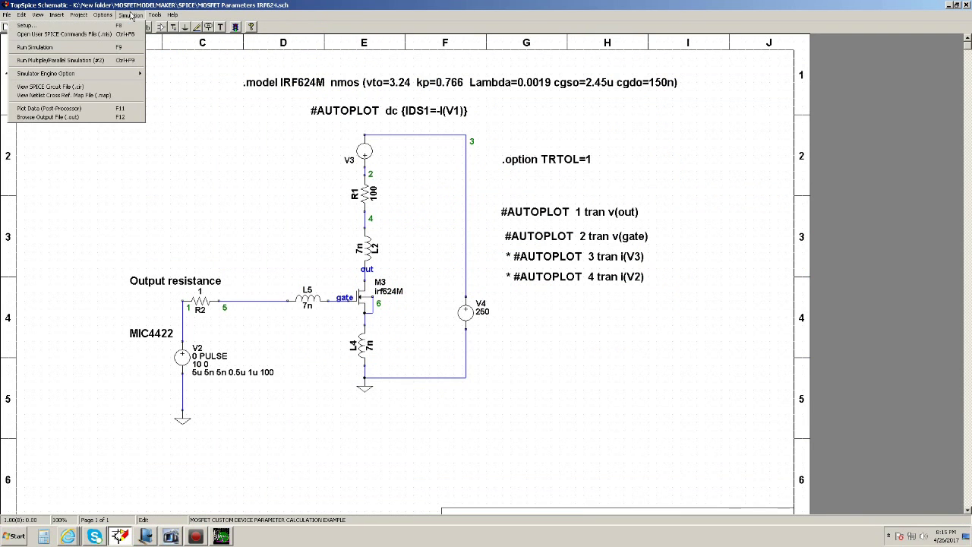
click(99, 118)
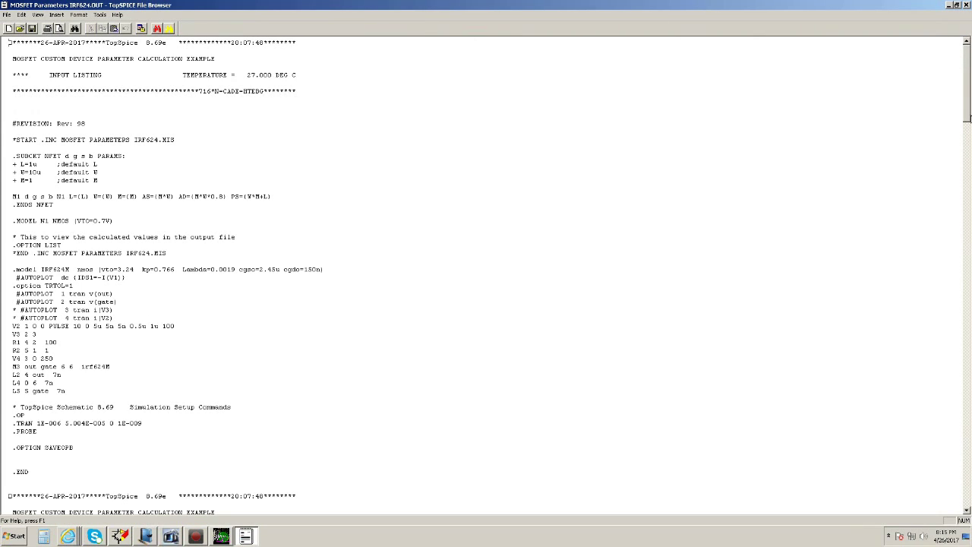
drag(967, 117, 971, 374)
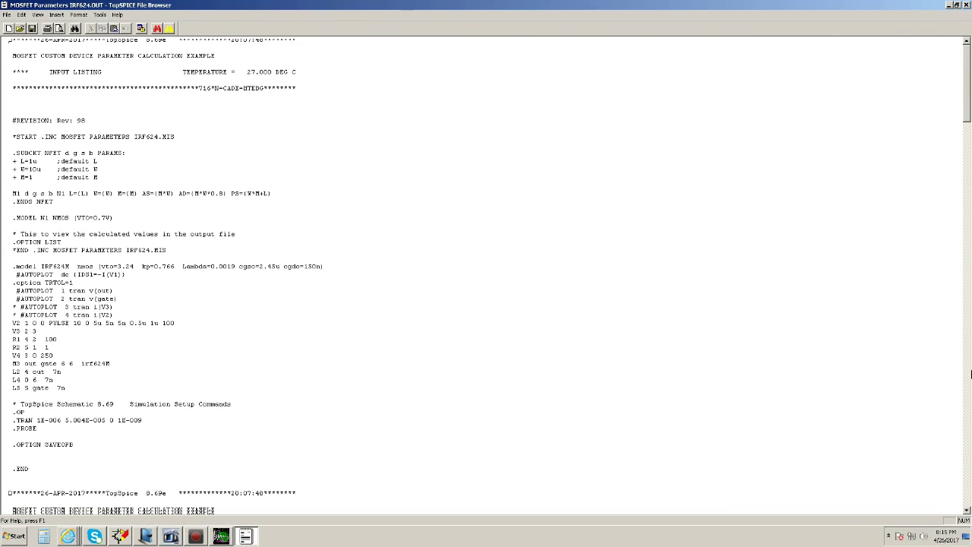
click(968, 467)
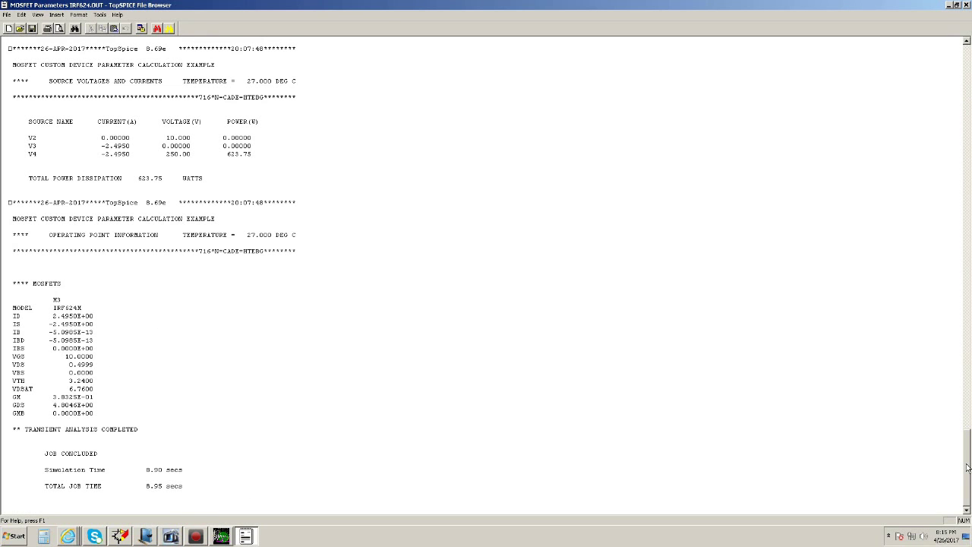
scroll(124, 396, up, 15)
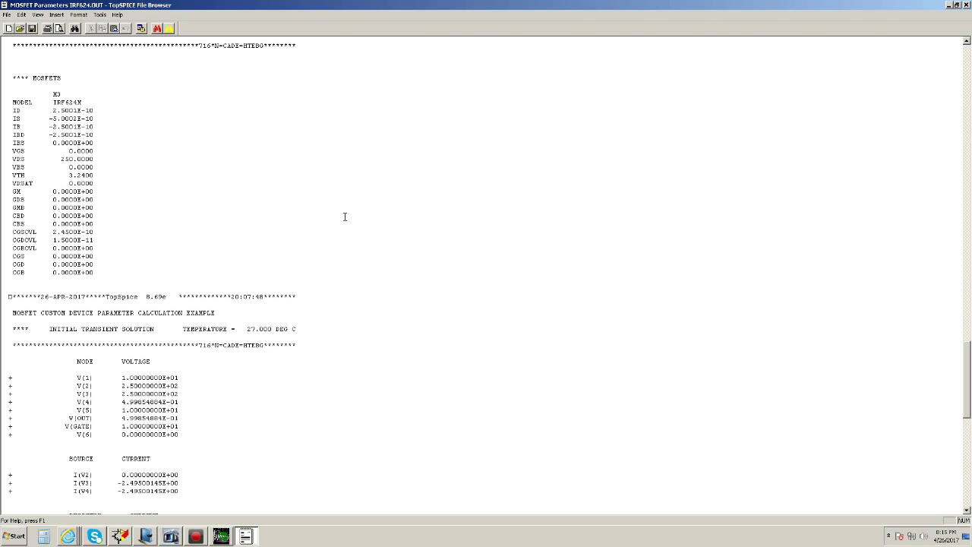
click(949, 5)
scroll(613, 270, down, 1)
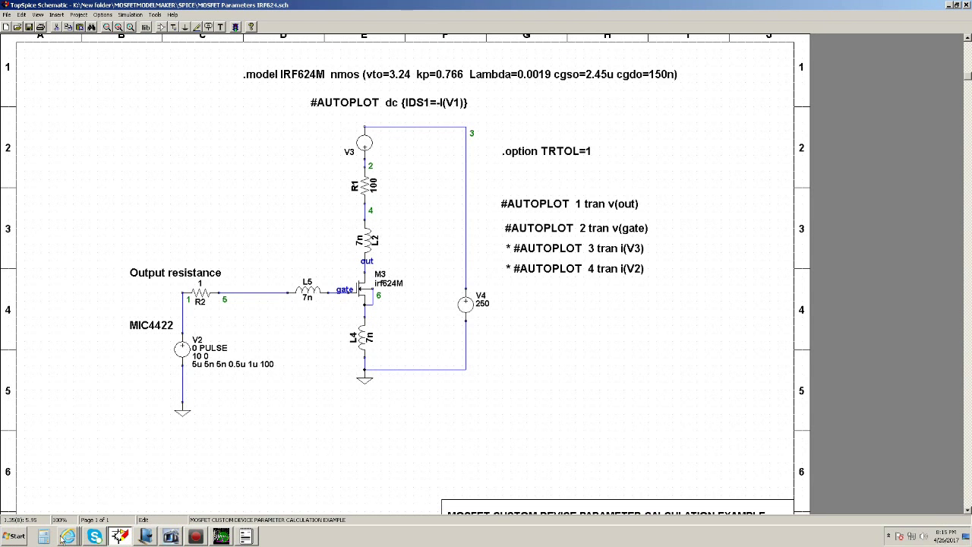
Back in Journal, write 'Cgs = 245pF' under the ringing note and draw a leader to the source inductor.
click(145, 537)
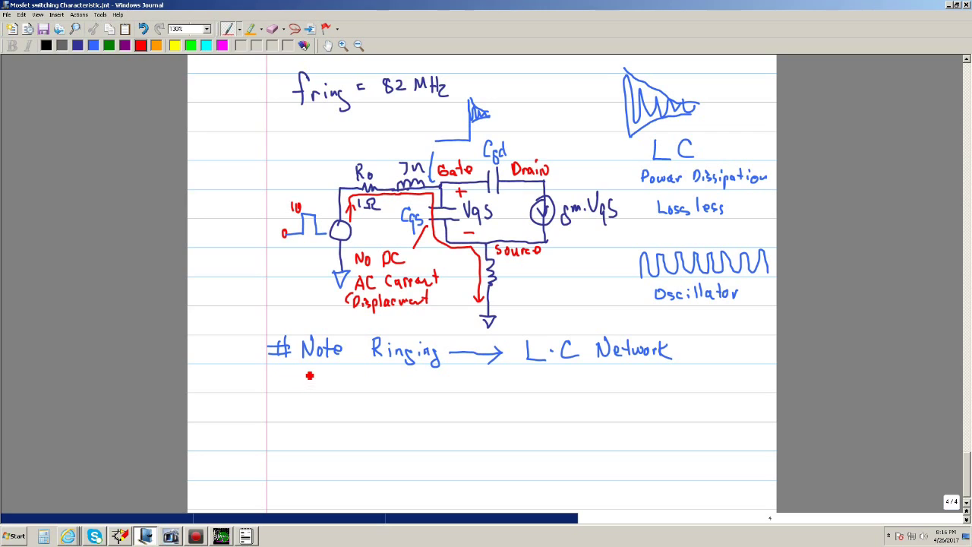
mouse_move(307, 372)
mouse_down()
mouse_move(297, 384)
mouse_move(317, 401)
mouse_move(347, 378)
mouse_up()
mouse_move(338, 386)
mouse_down()
mouse_move(410, 394)
mouse_move(418, 374)
mouse_up()
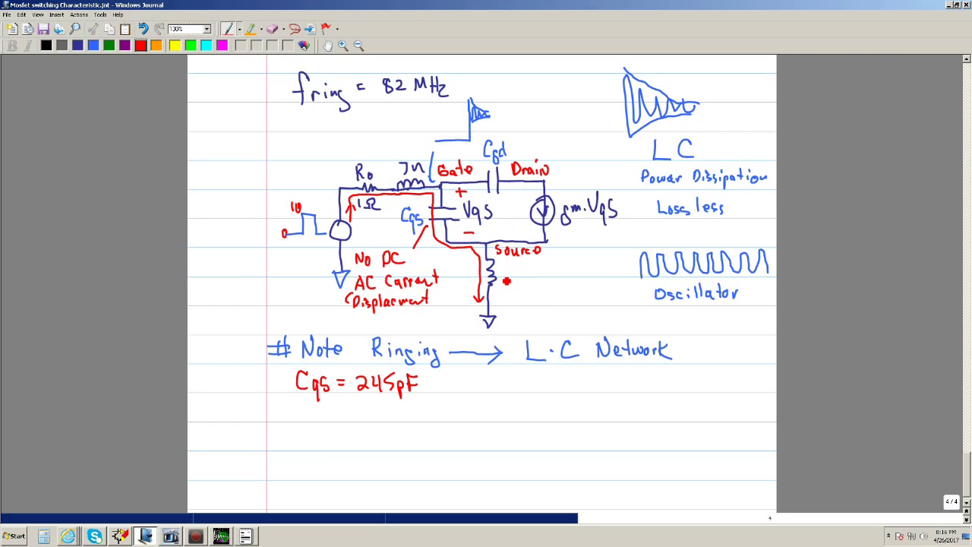
mouse_move(501, 278)
mouse_down()
mouse_move(524, 296)
mouse_move(629, 300)
mouse_up()
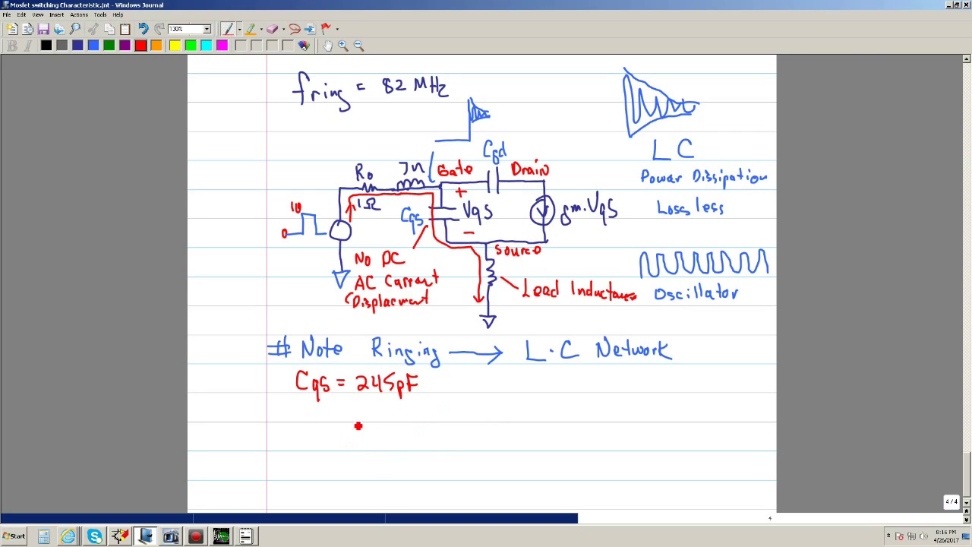
Write 'Fgate = 1/(2π√' in red below the Cgs = 245pF line.
mouse_move(460, 396)
mouse_down()
mouse_move(460, 416)
mouse_move(469, 395)
mouse_move(468, 406)
mouse_up()
mouse_move(479, 413)
mouse_down()
mouse_move(472, 430)
mouse_move(503, 418)
mouse_up()
drag(511, 406, 520, 406)
drag(511, 410, 521, 410)
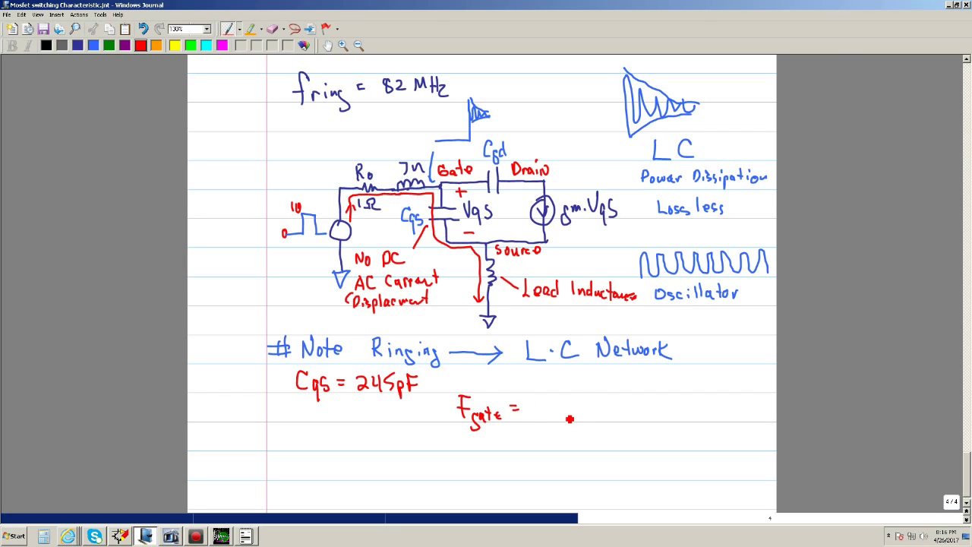
mouse_move(569, 380)
mouse_down()
mouse_move(569, 391)
mouse_move(638, 392)
mouse_up()
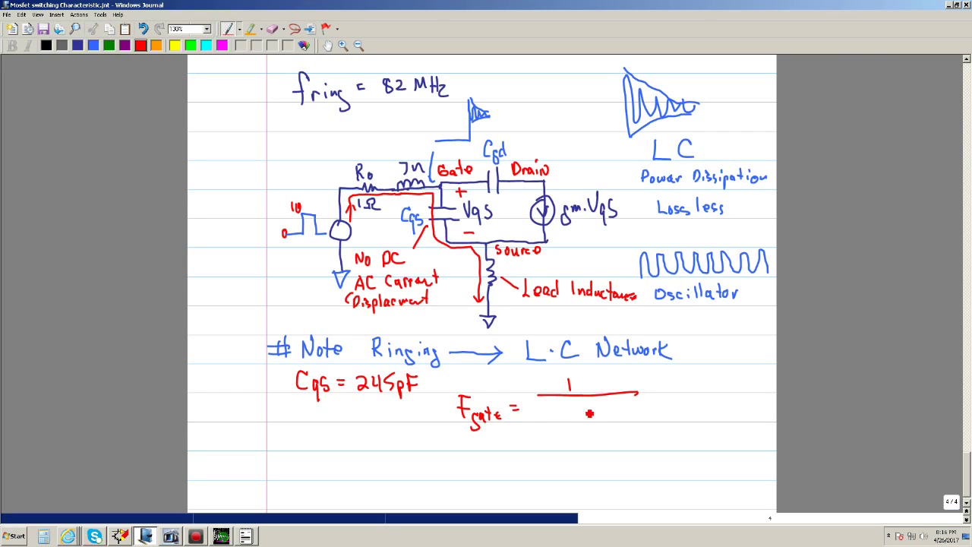
drag(530, 406, 543, 417)
mouse_move(553, 409)
mouse_down()
mouse_move(556, 418)
mouse_move(562, 404)
mouse_move(574, 426)
mouse_move(614, 402)
mouse_move(655, 399)
mouse_up()
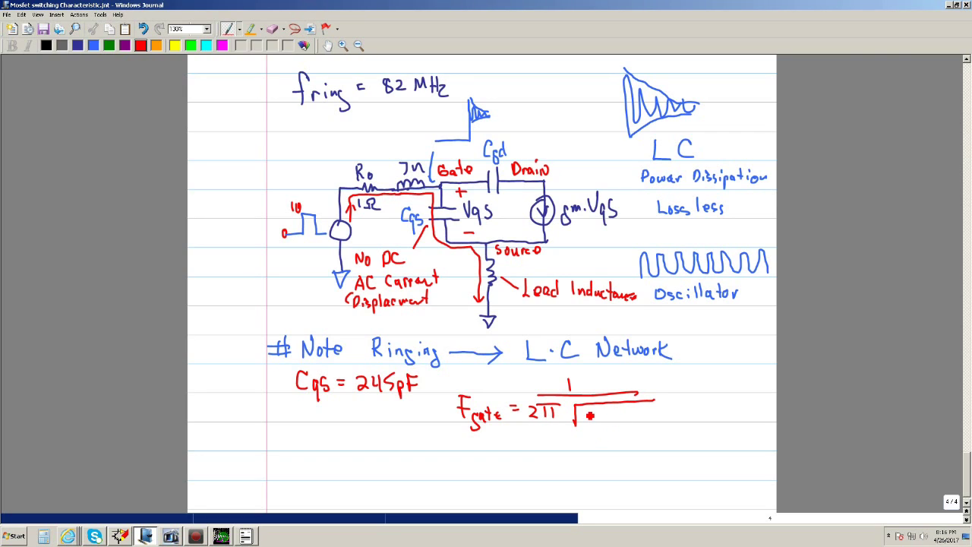
drag(585, 410, 594, 424)
Label the gate and source inductors L1 and L2 and write '(L1+L2)·' under the root.
drag(394, 141, 410, 152)
drag(503, 269, 523, 274)
mouse_move(583, 410)
mouse_down()
mouse_move(581, 431)
mouse_move(612, 419)
mouse_up()
mouse_move(606, 414)
mouse_down()
mouse_move(606, 425)
mouse_move(631, 429)
mouse_up()
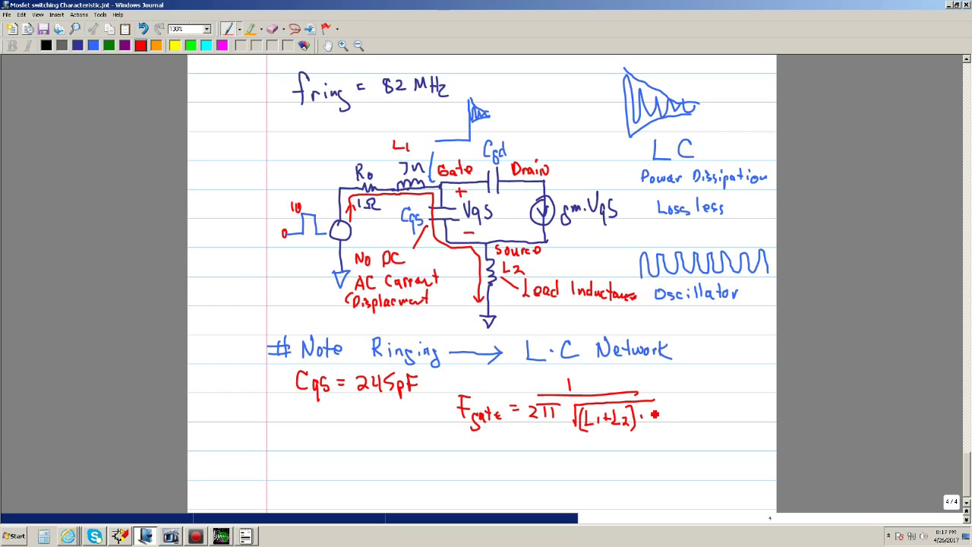
mouse_move(654, 411)
mouse_down()
mouse_move(651, 425)
mouse_move(676, 426)
mouse_up()
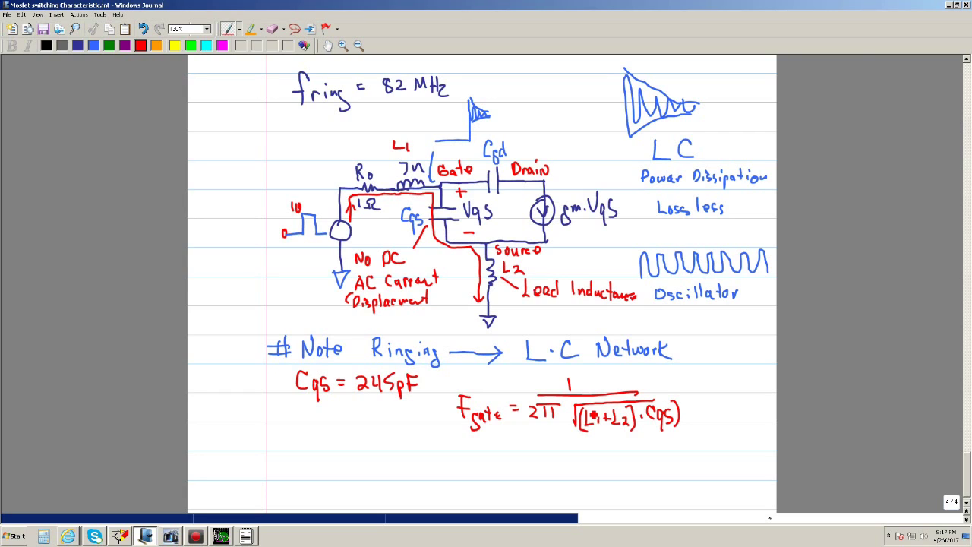
Close the formula with 'Cgs)' and begin a new 'Fgate =' line below it.
drag(582, 408, 578, 434)
mouse_move(337, 447)
mouse_down()
mouse_move(339, 465)
mouse_move(348, 445)
mouse_up()
mouse_move(339, 456)
mouse_down()
mouse_move(354, 479)
mouse_move(403, 461)
mouse_up()
Write the numeric form 1/(2π(14nH·245pF)) = and launch the Calculator.
mouse_move(459, 436)
mouse_down()
mouse_move(449, 454)
mouse_move(523, 456)
mouse_up()
mouse_move(416, 467)
mouse_down()
mouse_move(429, 477)
mouse_move(439, 466)
mouse_up()
drag(436, 467, 457, 481)
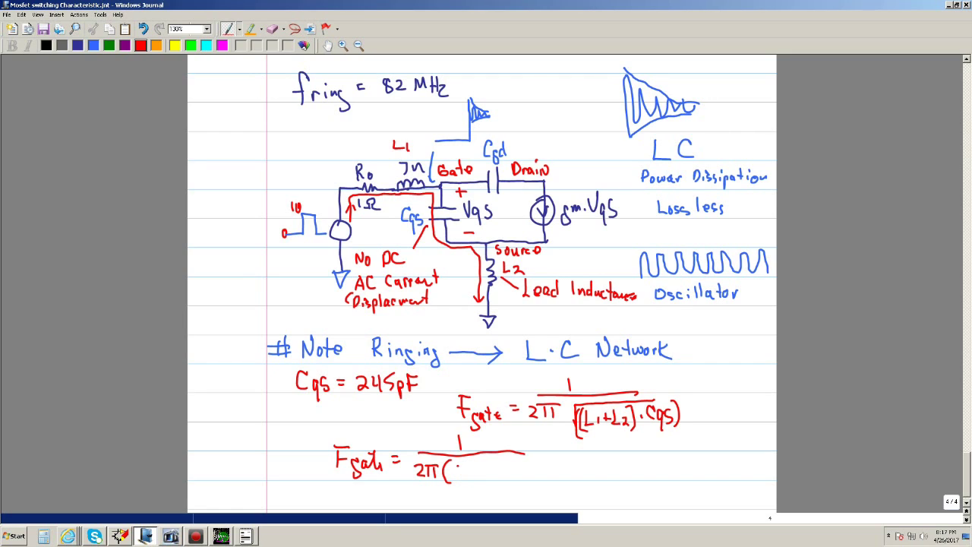
drag(458, 469, 519, 476)
click(501, 473)
mouse_move(522, 465)
mouse_down()
mouse_move(522, 476)
mouse_move(554, 466)
mouse_move(559, 476)
mouse_move(554, 452)
mouse_move(583, 462)
mouse_up()
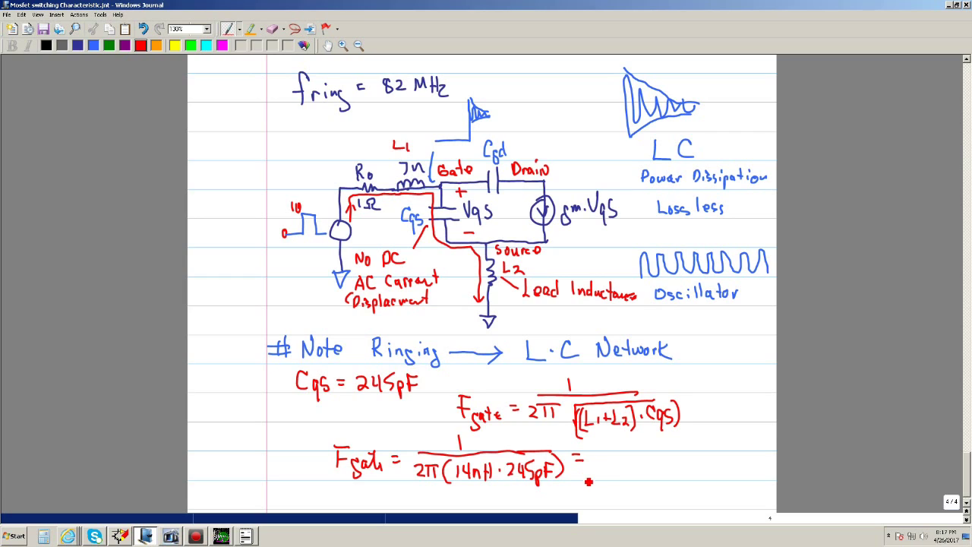
click(58, 528)
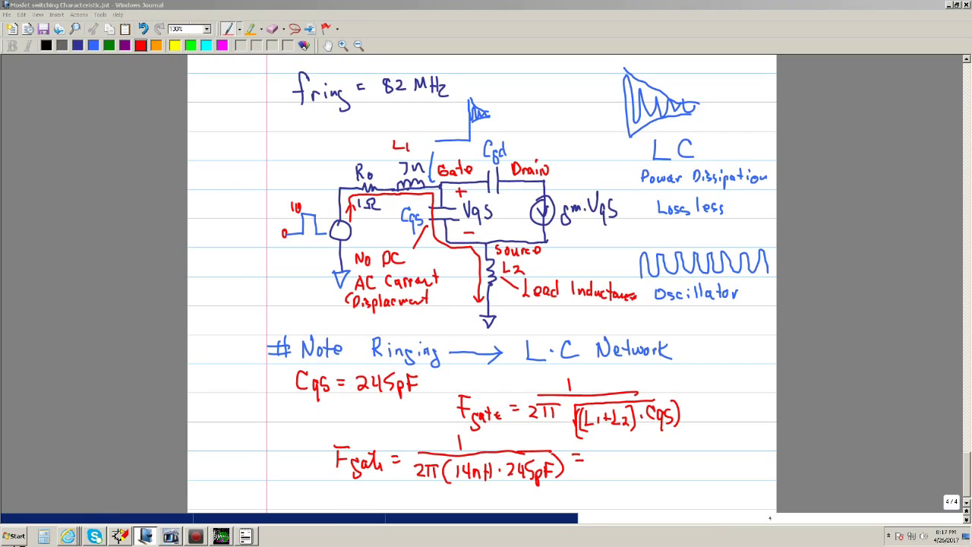
click(46, 537)
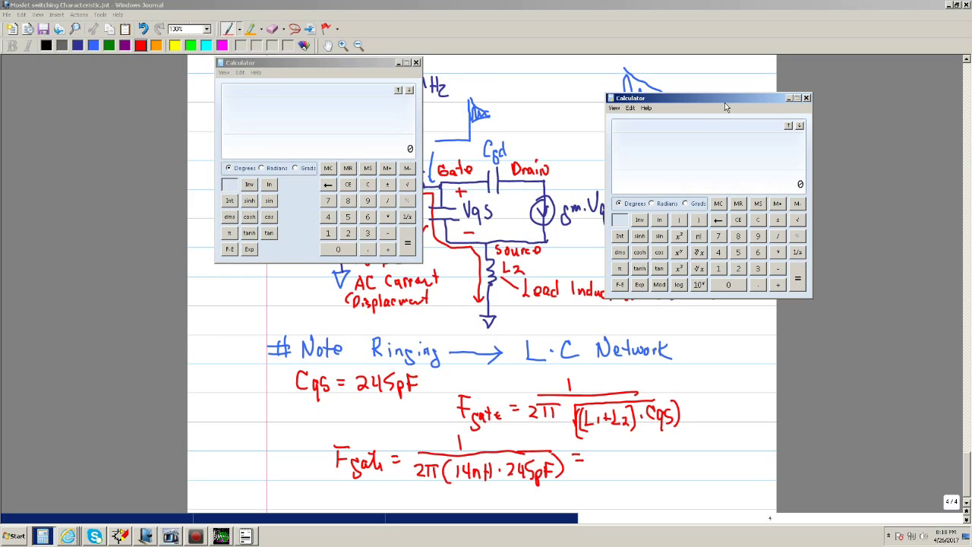
Close the extra Calculator window and add a square root over 14nH·245pF in the Journal.
click(416, 62)
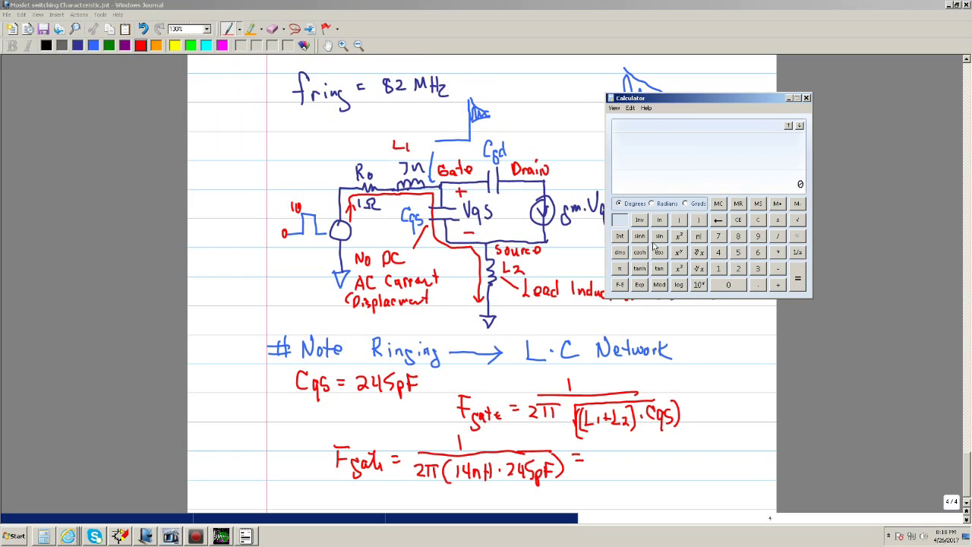
click(442, 479)
mouse_move(442, 484)
mouse_down()
mouse_move(467, 457)
mouse_move(558, 454)
mouse_up()
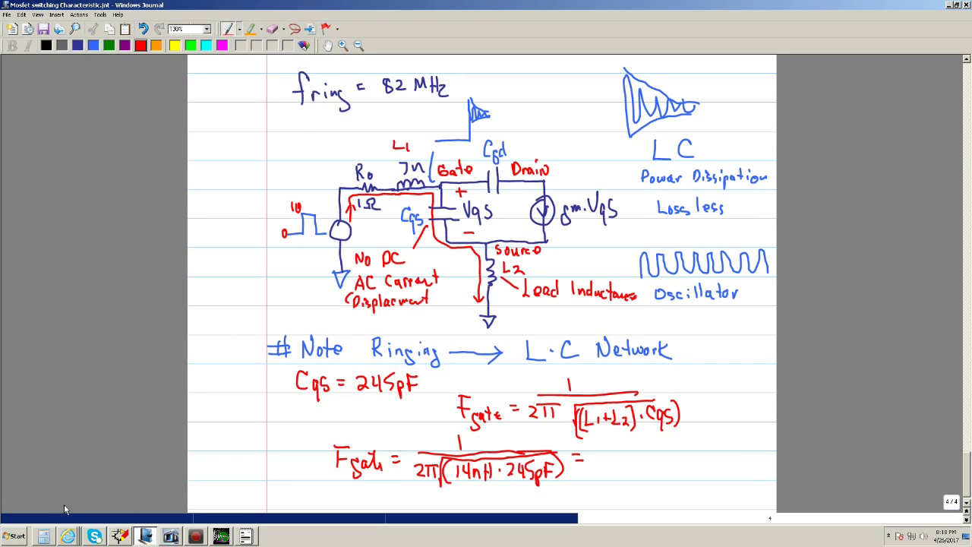
In Calculator, start entering 1/(6.28*(14e-9 * for the ringing frequency.
click(45, 537)
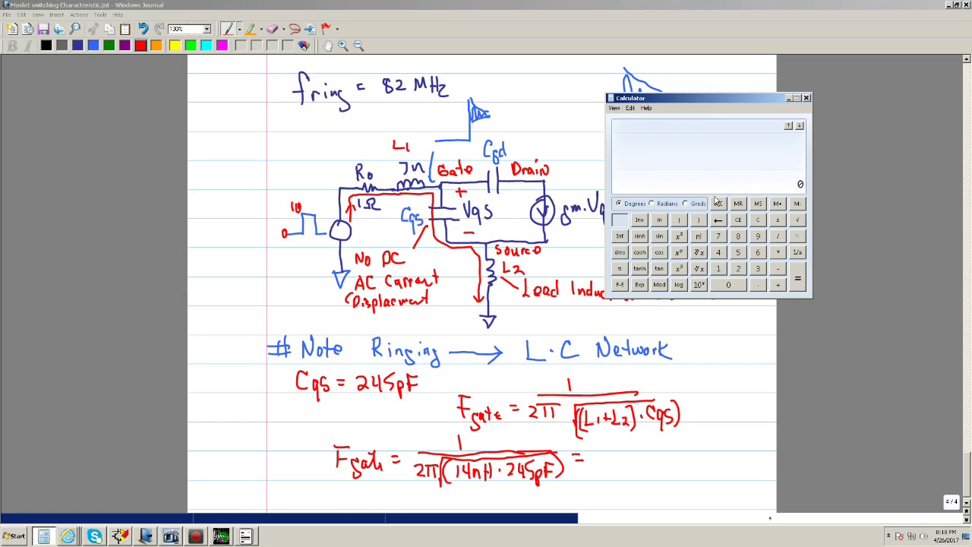
click(718, 269)
click(679, 220)
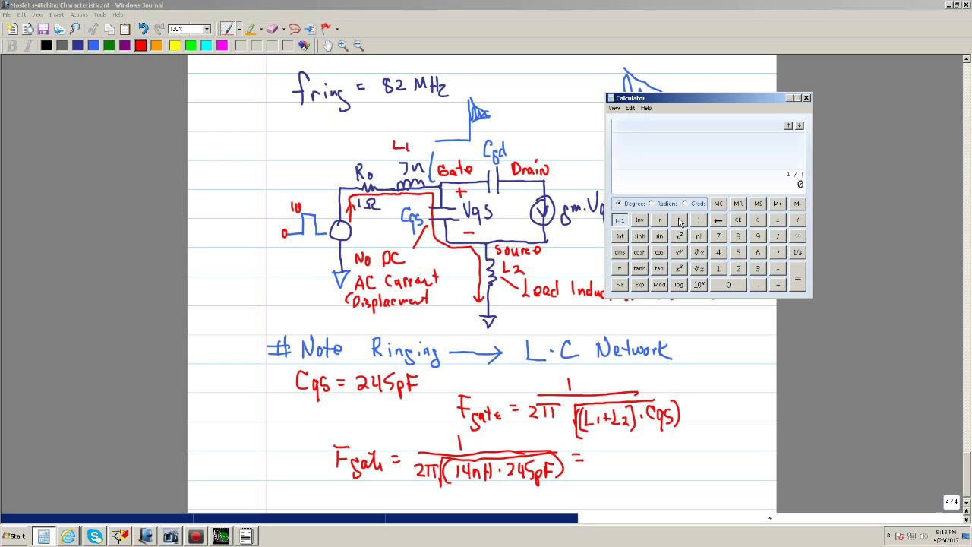
click(760, 256)
click(758, 285)
click(738, 270)
click(738, 237)
click(776, 254)
click(683, 220)
click(719, 269)
click(718, 252)
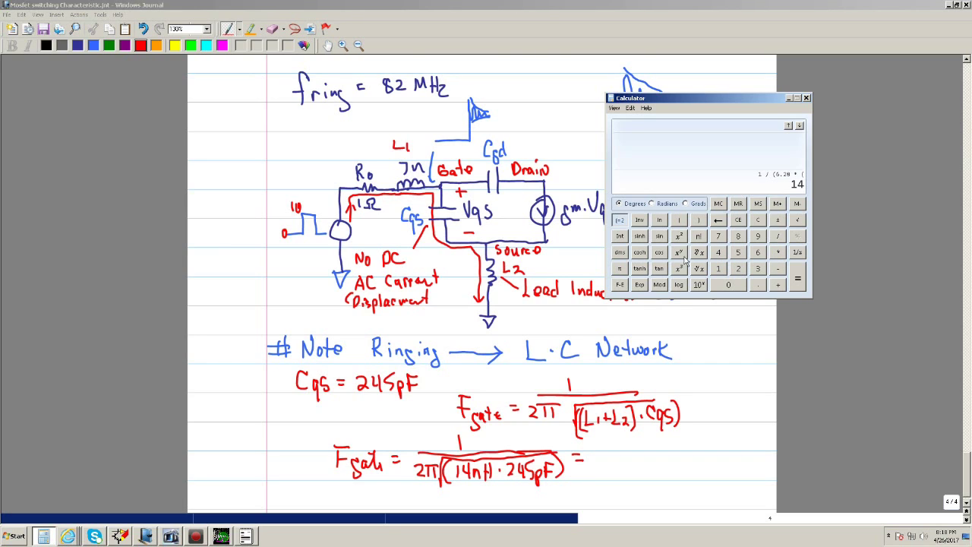
click(639, 285)
click(777, 220)
click(757, 237)
click(778, 253)
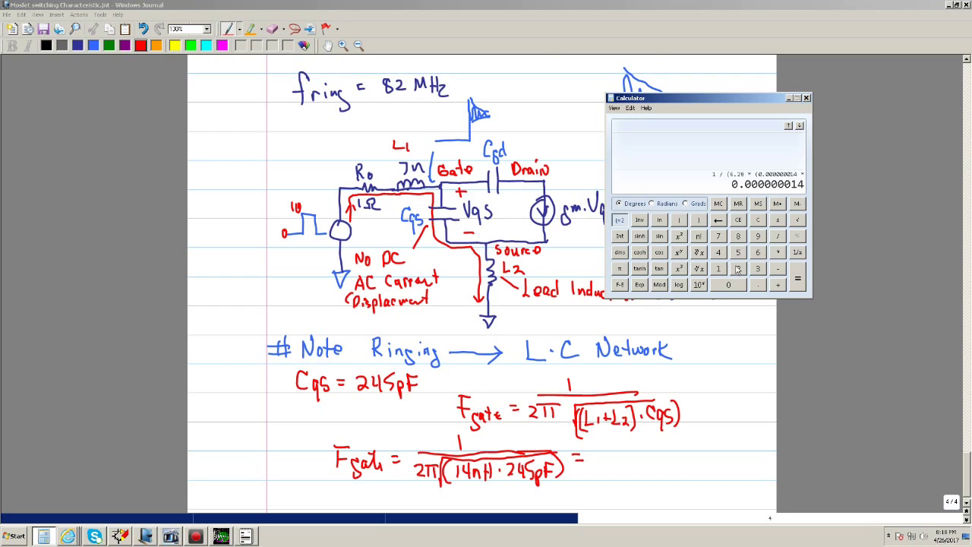
Finish with 245e-12)^0.5), evaluate, and show the ~8.598e+7 Hz result in scientific notation.
click(737, 270)
click(718, 253)
click(737, 253)
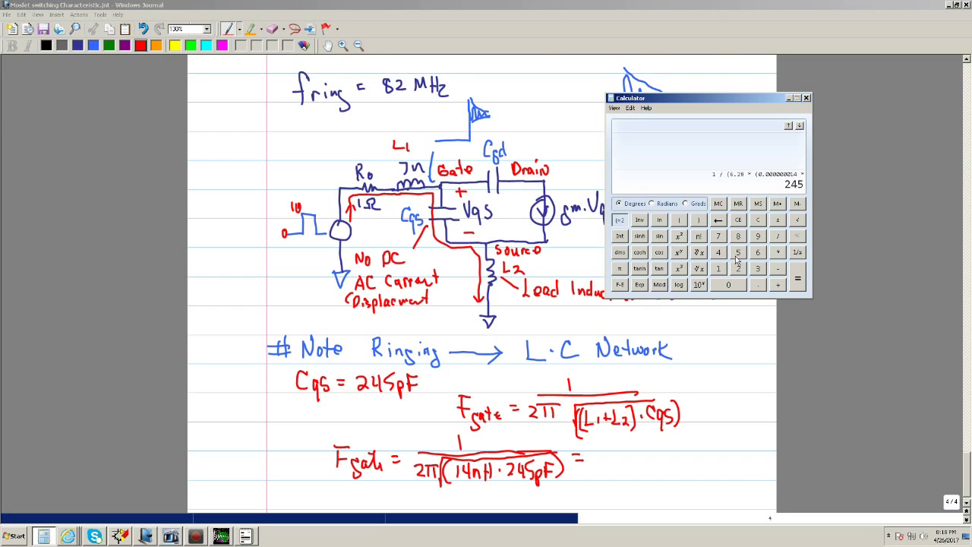
click(639, 286)
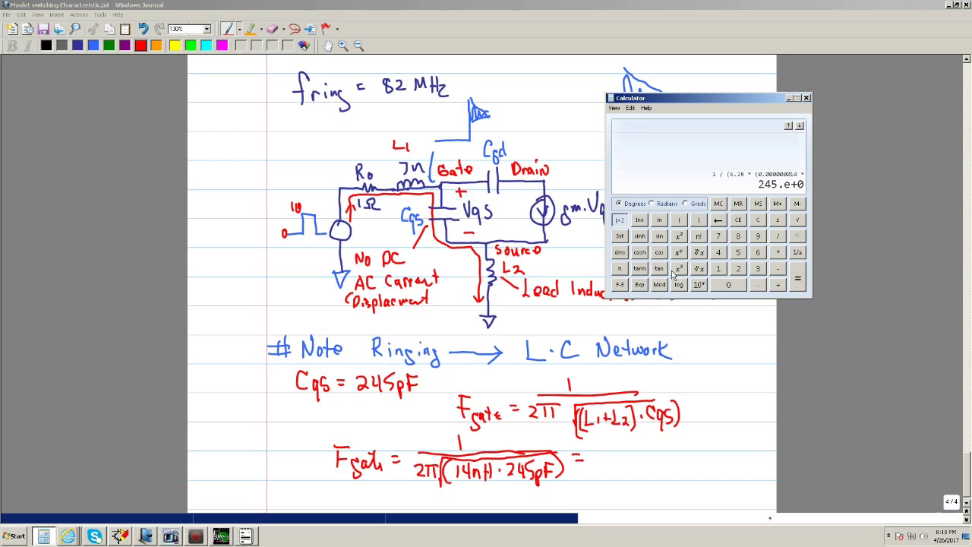
click(777, 220)
click(718, 269)
click(737, 269)
click(699, 221)
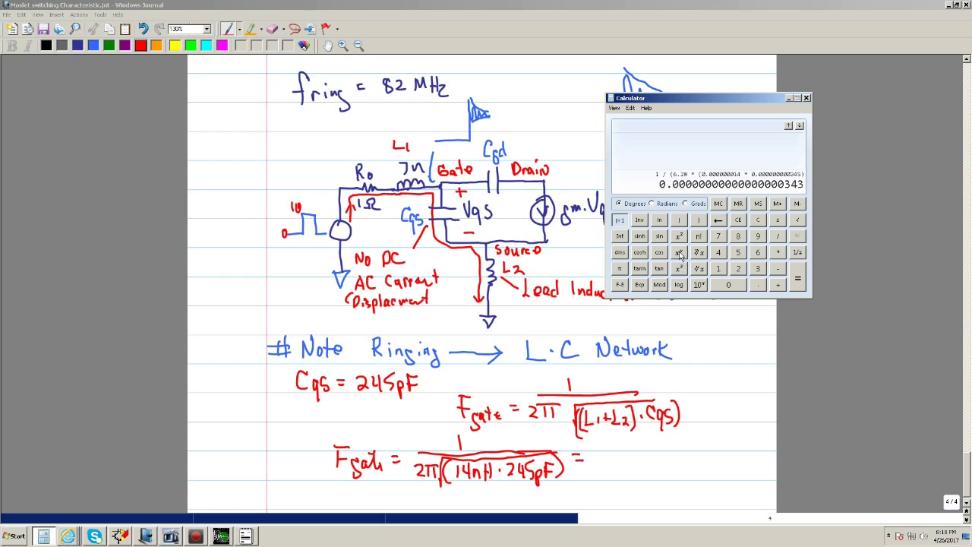
click(680, 253)
click(729, 285)
click(758, 285)
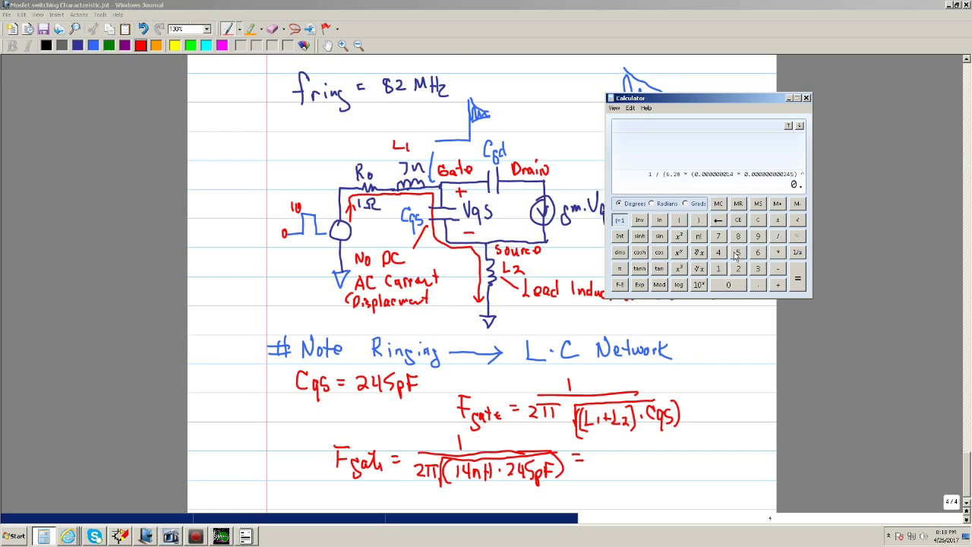
click(737, 254)
click(697, 221)
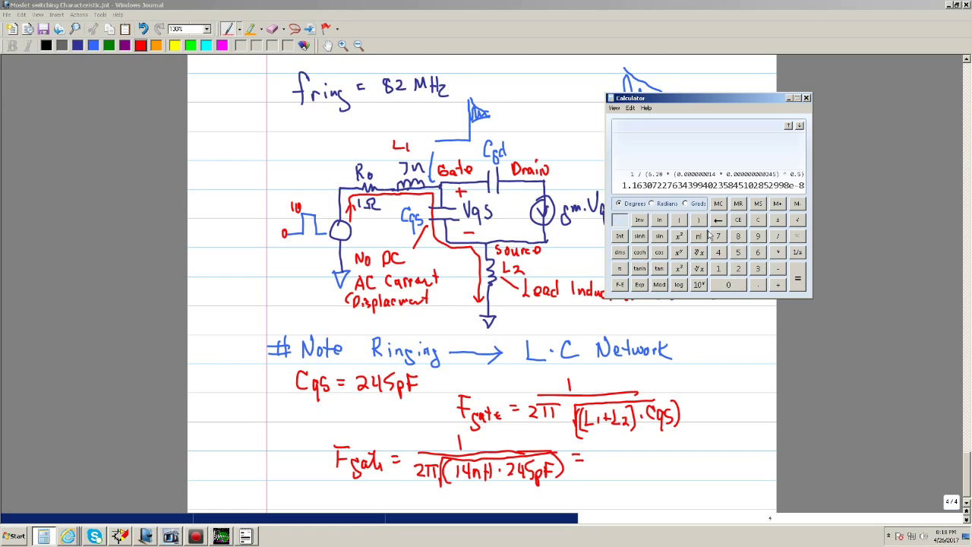
click(797, 278)
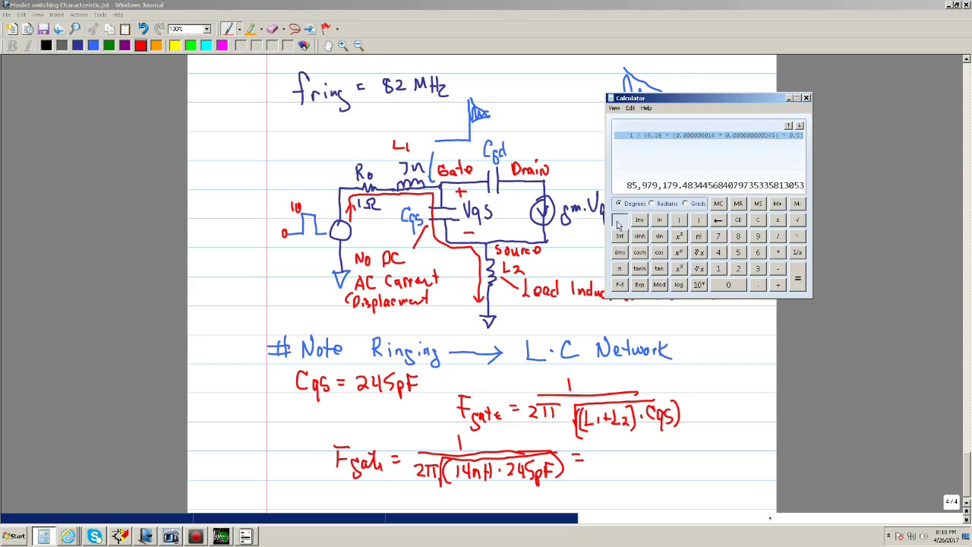
click(620, 286)
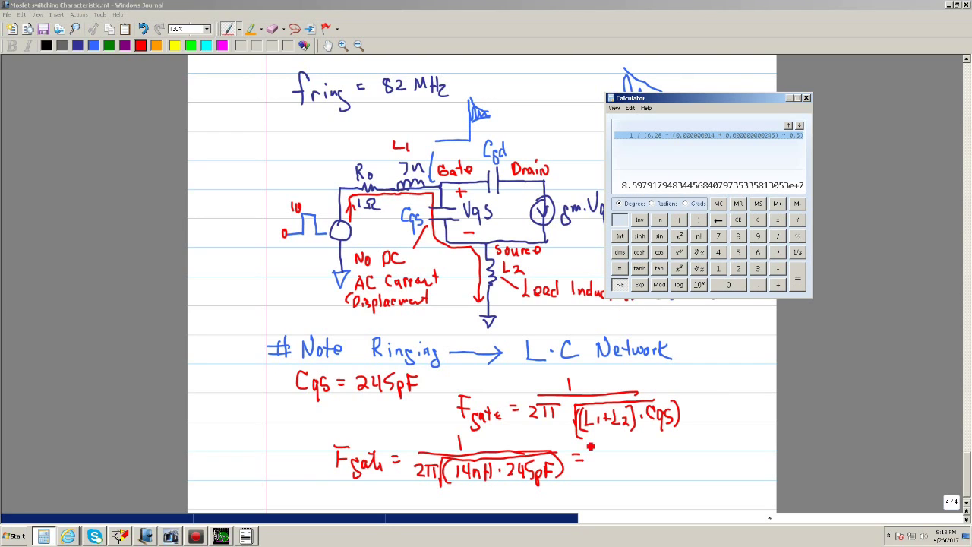
Write 85 MHz as the result, circle it, arrow it to fring = 82 MHz, and add page 5.
click(610, 454)
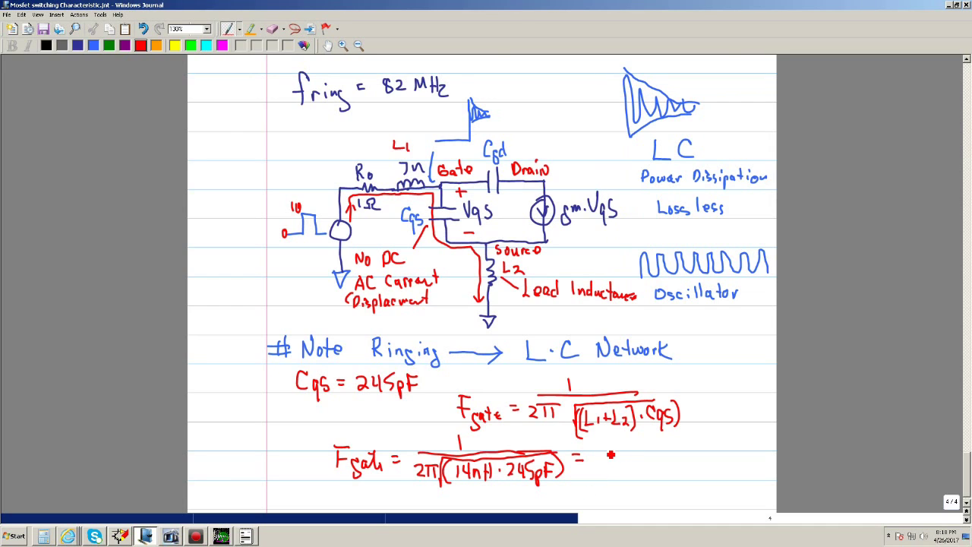
mouse_move(614, 452)
mouse_down()
mouse_move(612, 468)
mouse_move(663, 459)
mouse_move(690, 473)
mouse_move(627, 429)
mouse_move(706, 474)
mouse_move(670, 442)
mouse_up()
mouse_move(583, 437)
mouse_down()
mouse_move(353, 377)
mouse_move(348, 126)
mouse_move(391, 98)
mouse_move(392, 114)
mouse_up()
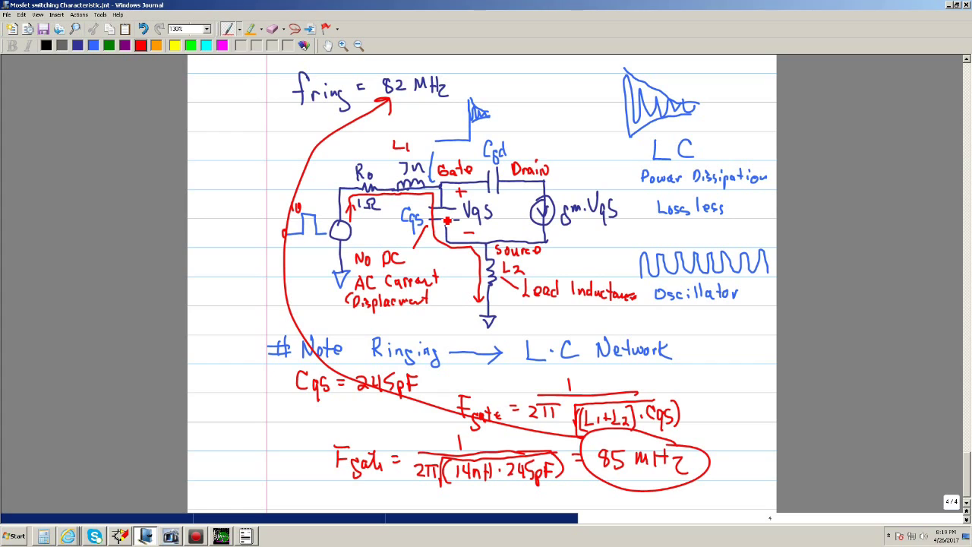
scroll(481, 281, down, 1)
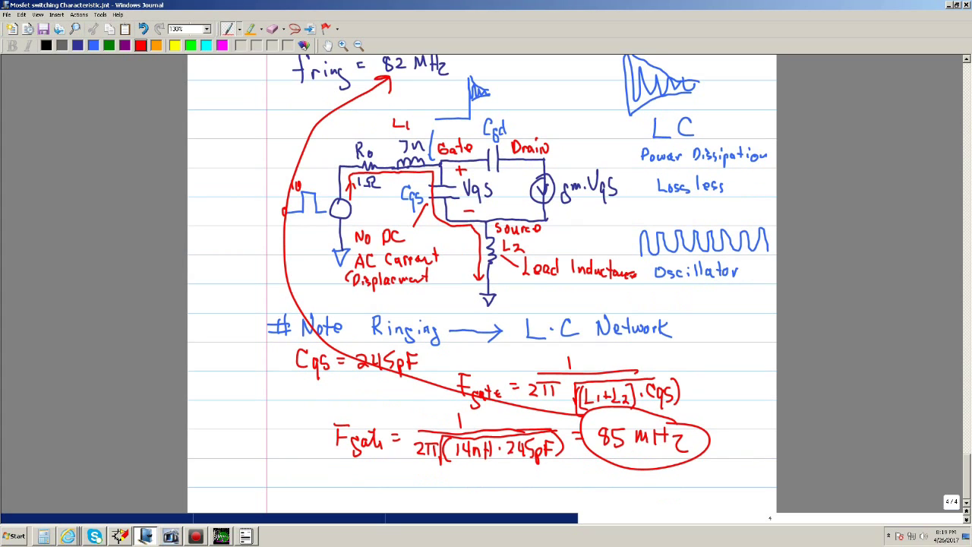
click(966, 513)
On the new page 5, handwrite Rgate = Zo = √(L/Cgs).
scroll(646, 447, up, 6)
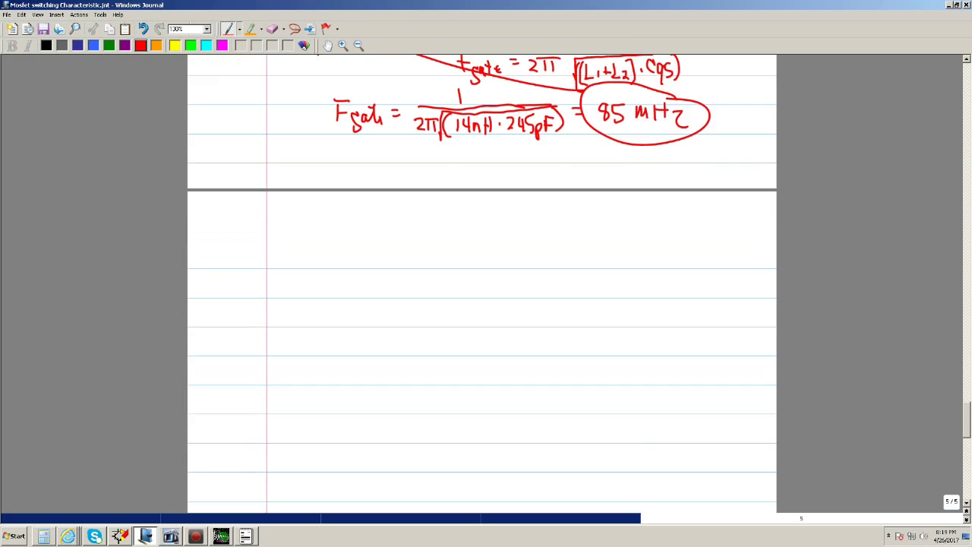
scroll(481, 281, up, 2)
scroll(482, 281, down, 5)
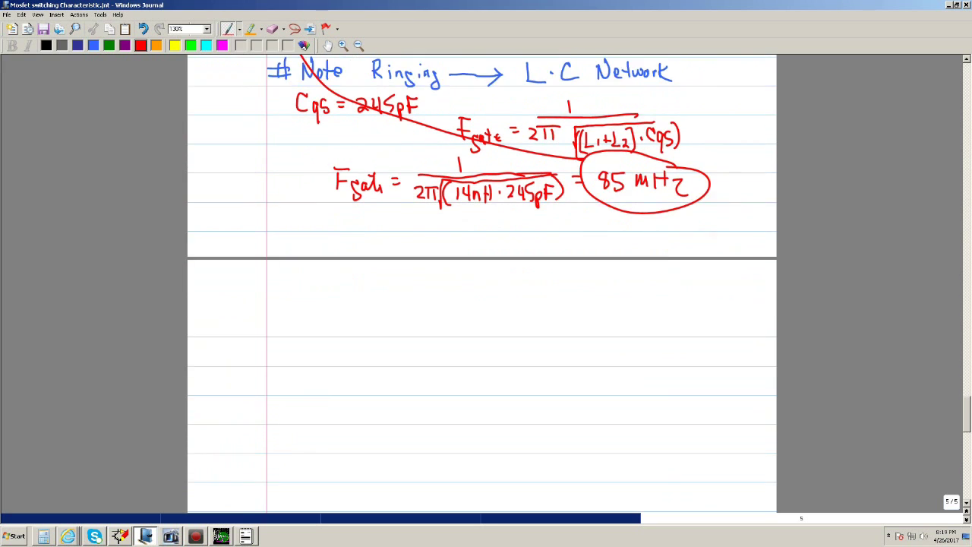
scroll(482, 281, down, 2)
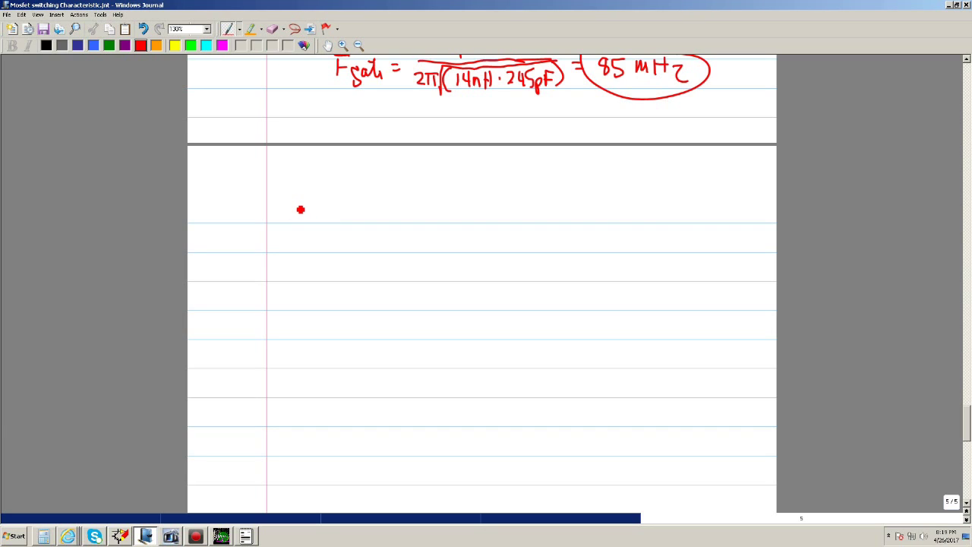
mouse_move(294, 202)
mouse_down()
mouse_move(296, 230)
mouse_move(306, 235)
mouse_move(321, 212)
mouse_move(352, 224)
mouse_up()
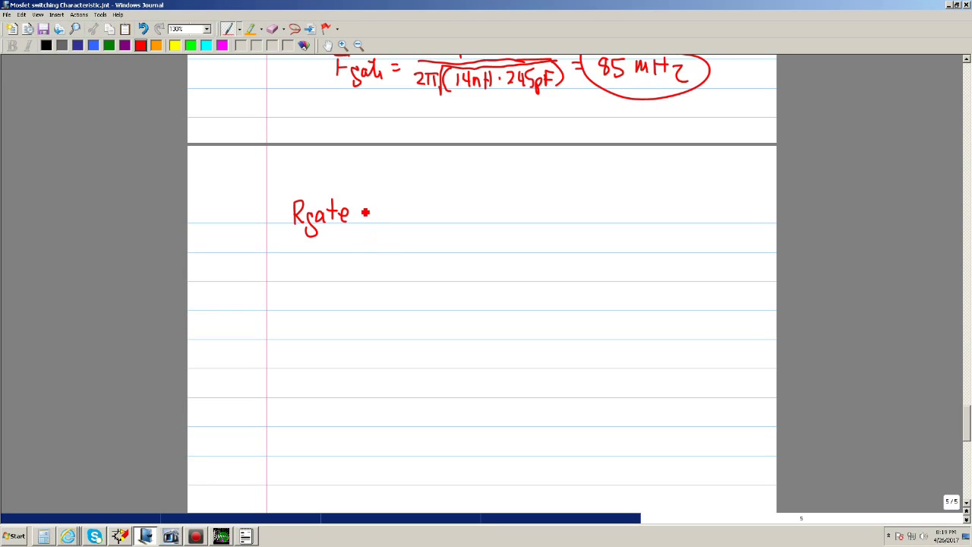
mouse_move(362, 212)
mouse_down()
mouse_move(441, 233)
mouse_move(459, 207)
mouse_up()
mouse_move(451, 214)
mouse_down()
mouse_move(470, 239)
mouse_move(475, 179)
mouse_move(556, 179)
mouse_move(518, 203)
mouse_move(540, 210)
mouse_move(503, 233)
mouse_move(518, 239)
mouse_up()
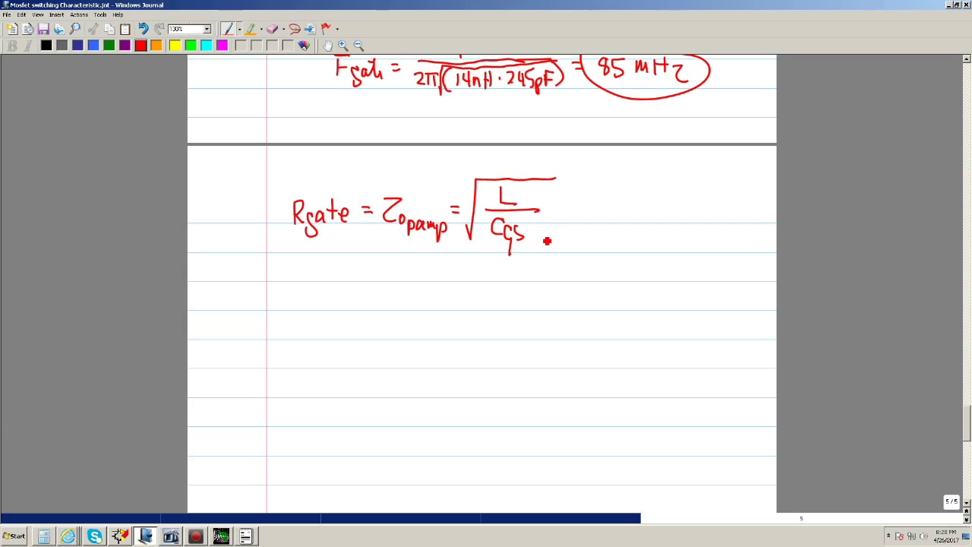
drag(563, 209, 571, 209)
Continue the formula with = √(14nH/245pF) =.
mouse_move(564, 216)
mouse_down()
mouse_move(579, 240)
mouse_move(593, 179)
mouse_move(688, 178)
mouse_up()
mouse_move(621, 191)
mouse_down()
mouse_move(621, 200)
mouse_move(653, 201)
mouse_up()
drag(659, 186, 661, 200)
drag(654, 195, 667, 194)
drag(604, 208, 676, 206)
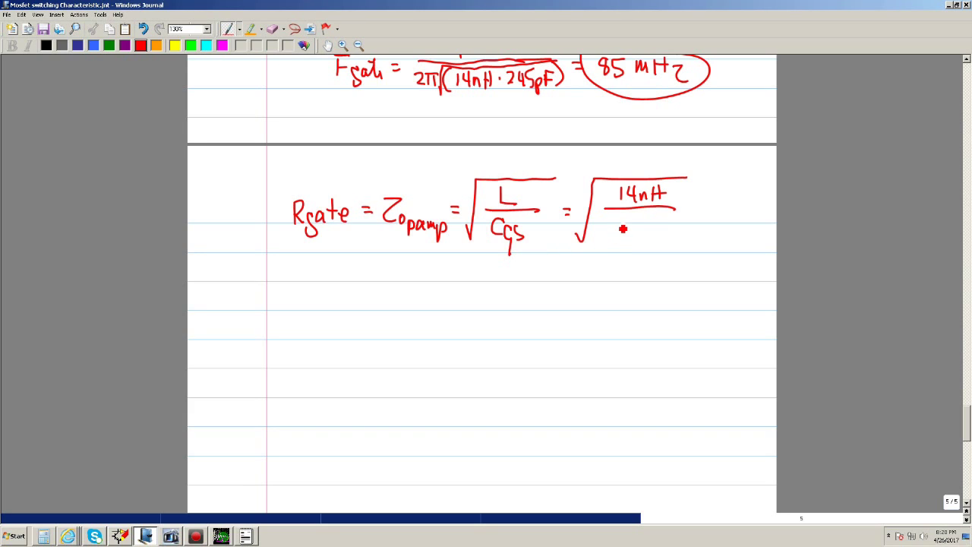
mouse_move(606, 220)
mouse_down()
mouse_move(618, 232)
mouse_move(639, 227)
mouse_move(634, 235)
mouse_up()
mouse_move(651, 218)
mouse_down()
mouse_move(639, 236)
mouse_move(666, 228)
mouse_move(657, 233)
mouse_up()
drag(658, 216, 667, 215)
drag(658, 226, 664, 225)
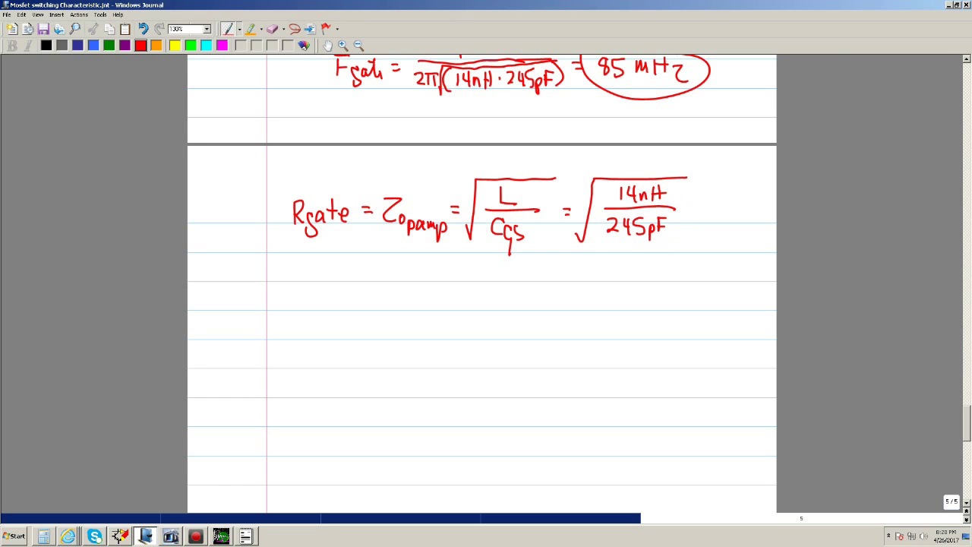
Move Calculator beside the note and enter (14e-9 for the 14 nH inductance.
click(43, 537)
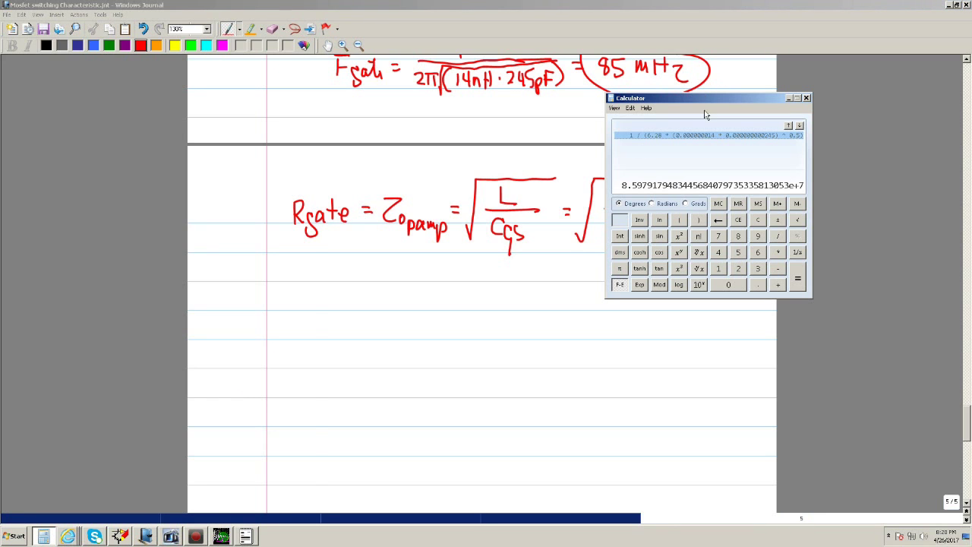
drag(729, 97, 360, 134)
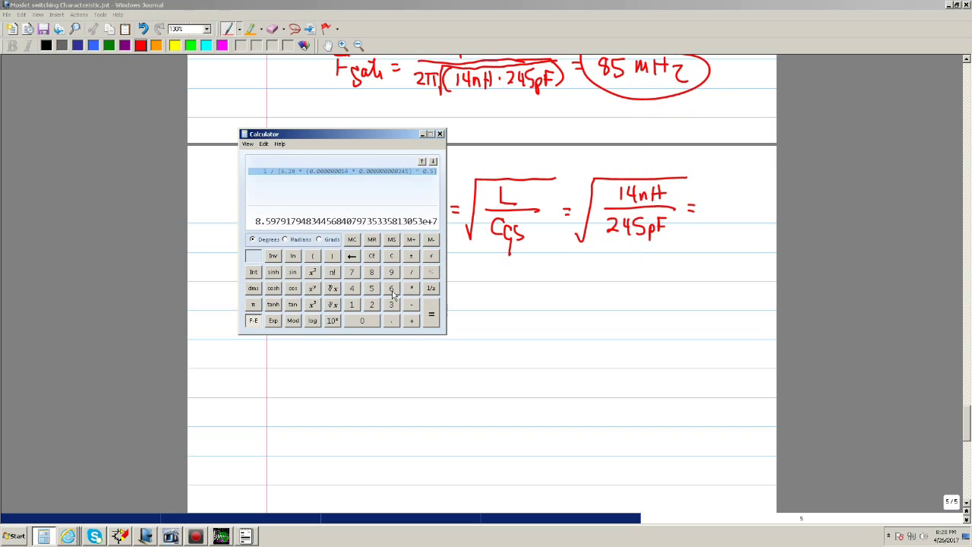
click(371, 240)
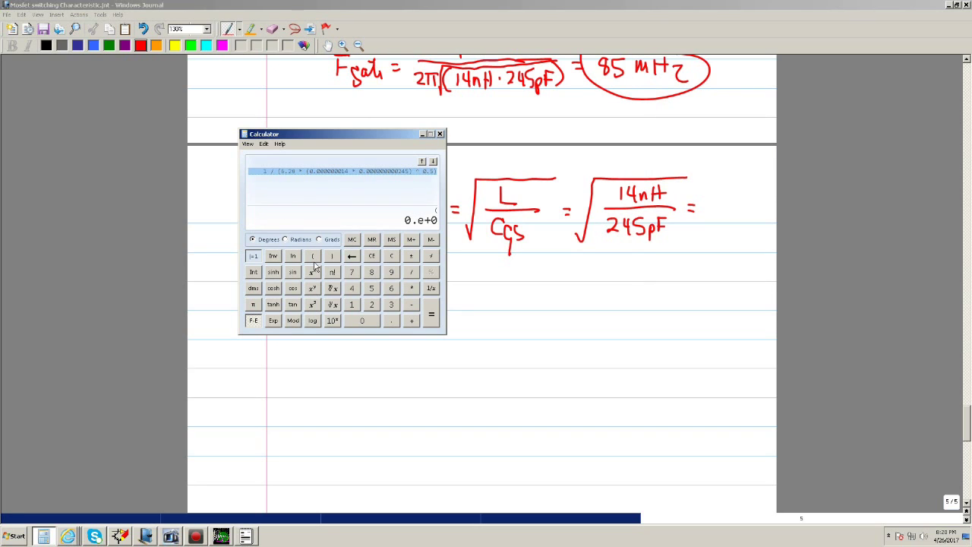
click(353, 304)
text(4)
click(273, 320)
click(410, 256)
click(392, 272)
Divide by 245e-12, raise the ratio to the power 0.5, and get about 7.56.
click(411, 273)
click(373, 305)
click(357, 291)
click(373, 289)
click(273, 320)
click(352, 306)
click(373, 305)
click(331, 258)
click(312, 289)
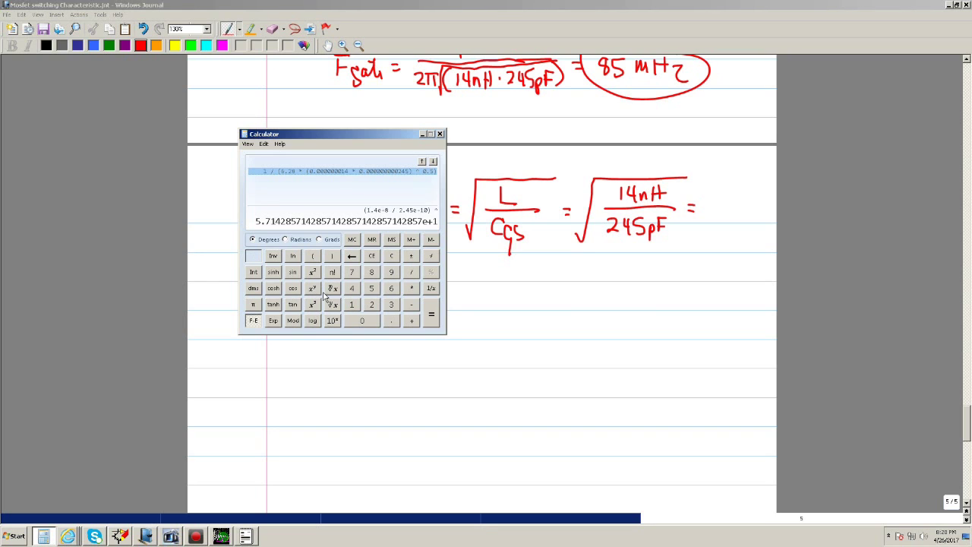
click(366, 322)
click(392, 321)
click(372, 289)
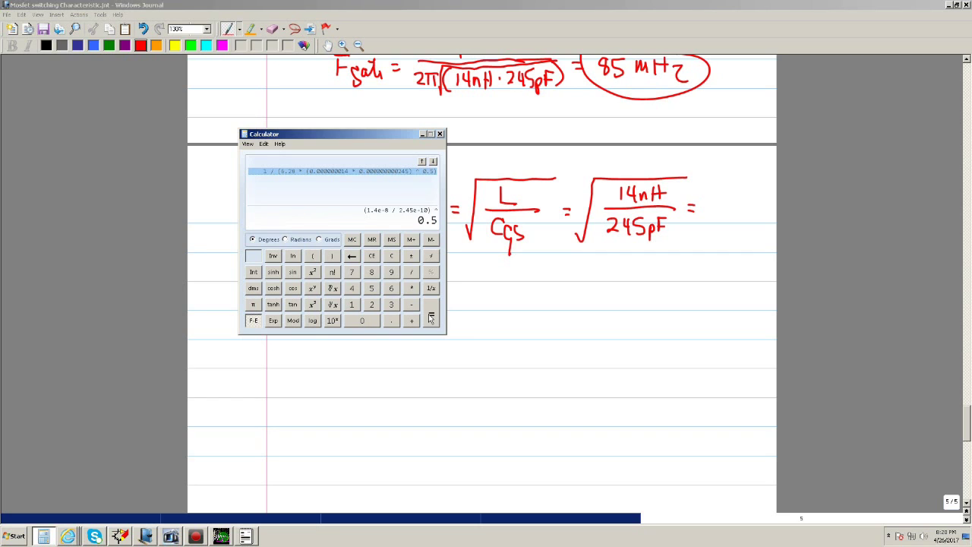
click(428, 317)
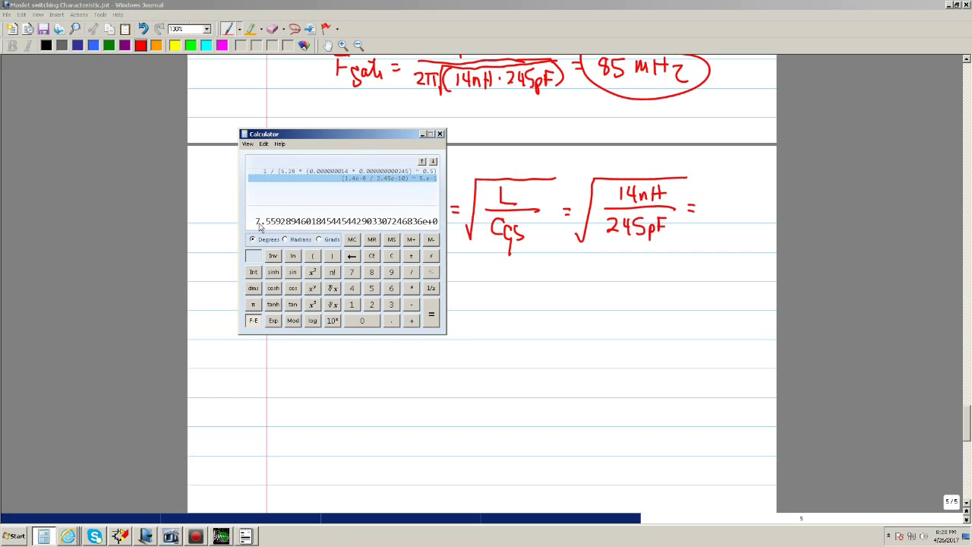
click(713, 205)
Finish the formula with 7.5Ω and write Rgate = 7.5Ω on the line below.
mouse_move(703, 202)
mouse_down()
mouse_move(714, 218)
mouse_move(758, 216)
mouse_up()
click(717, 214)
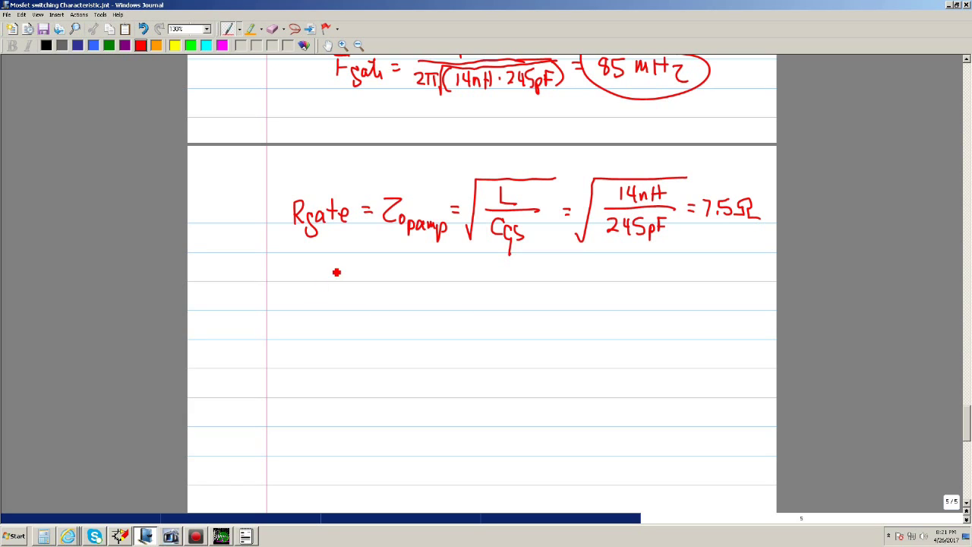
drag(326, 261, 325, 274)
mouse_move(326, 262)
mouse_down()
mouse_move(339, 288)
mouse_move(363, 279)
mouse_up()
mouse_move(368, 262)
mouse_down()
mouse_move(370, 278)
mouse_move(373, 267)
mouse_move(381, 278)
mouse_move(417, 278)
mouse_move(445, 261)
mouse_move(433, 278)
mouse_move(454, 265)
mouse_move(482, 279)
mouse_up()
click(427, 277)
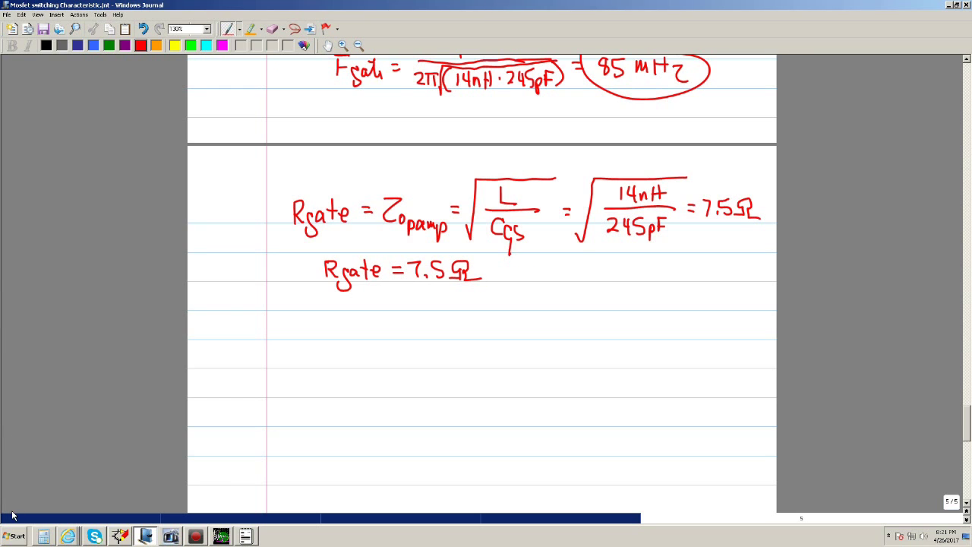
click(119, 536)
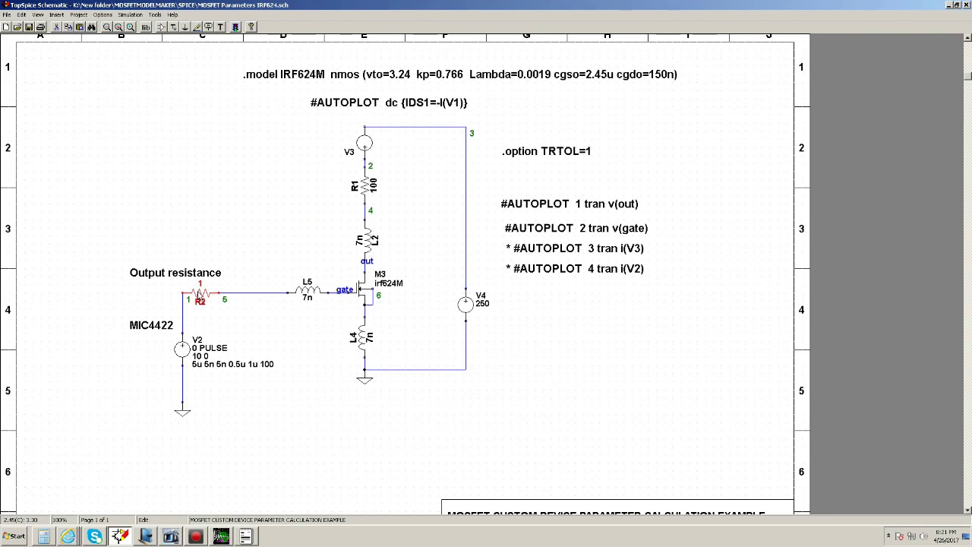
Paste a copy of R2 as R3 between R2 and L5 and set its value to 7.5.
key(ctrl+v)
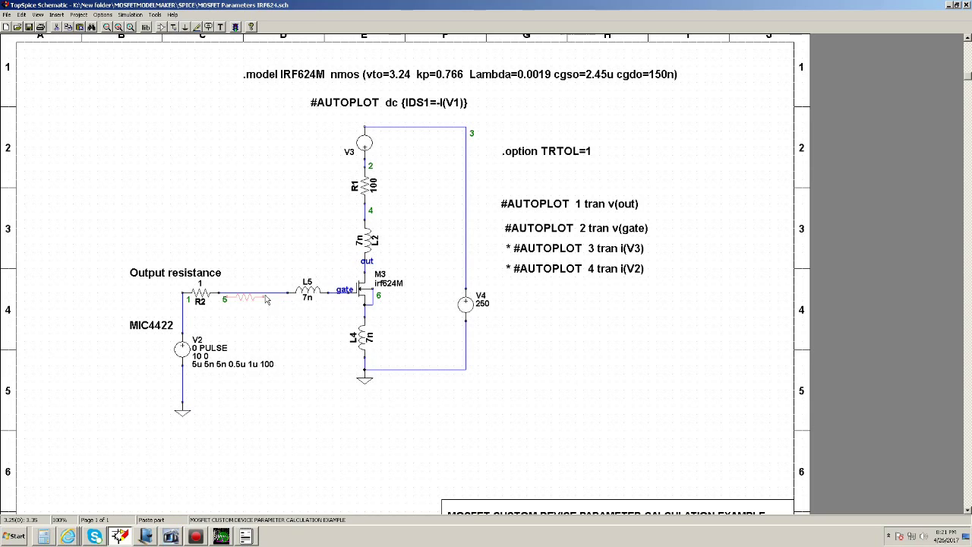
click(266, 299)
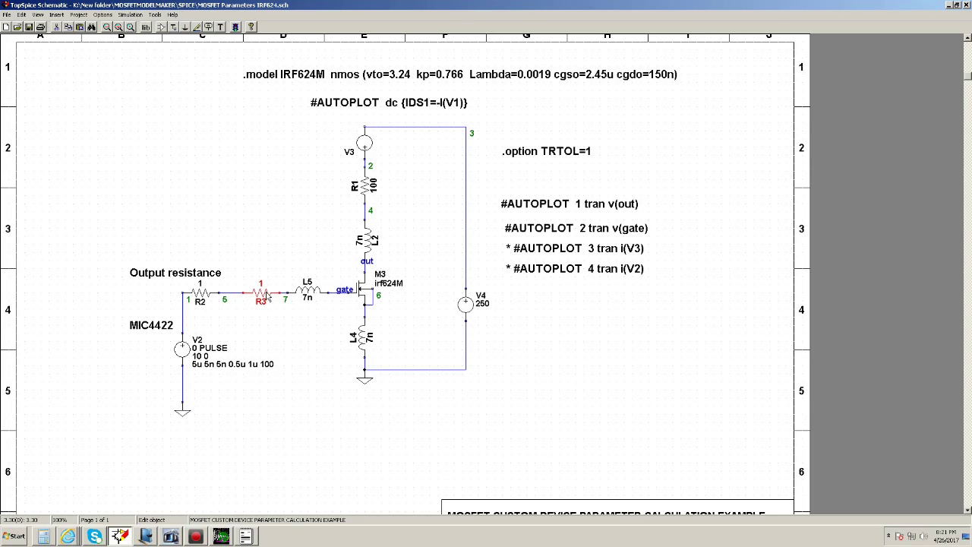
double_click(267, 297)
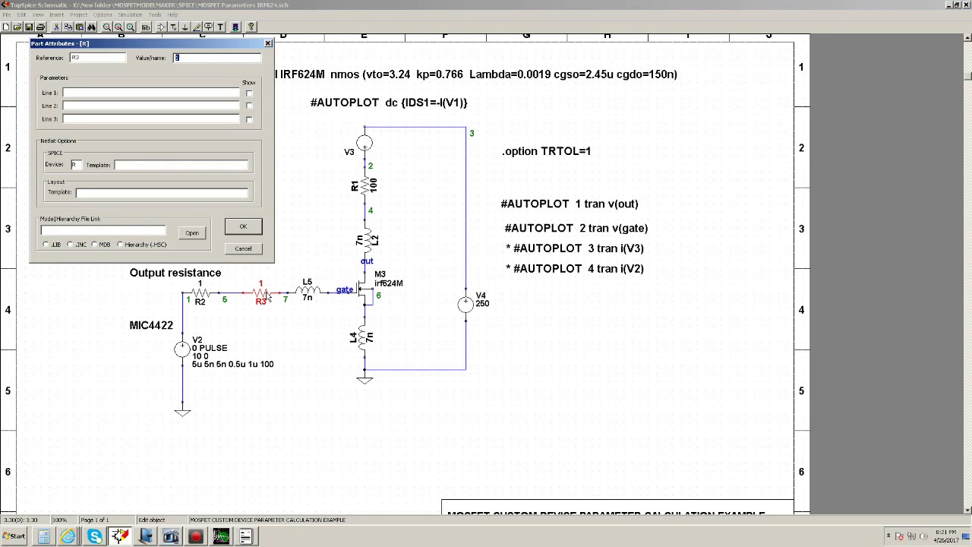
text(7.5)
key(Return)
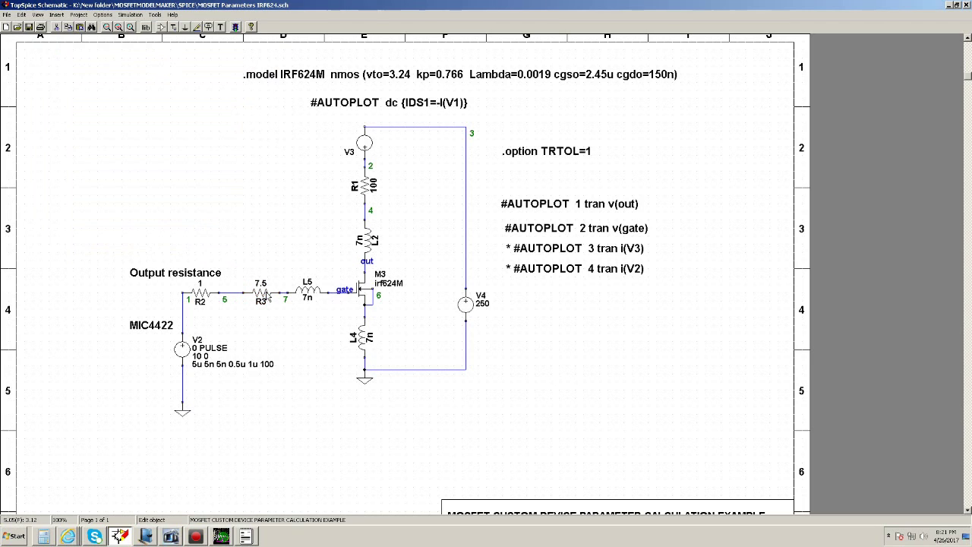
click(221, 537)
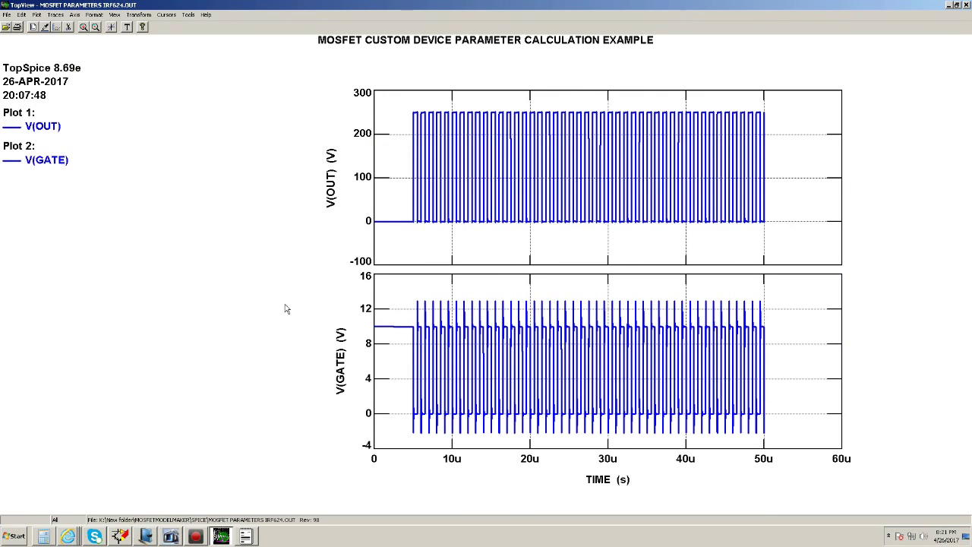
Save the current V(OUT) and V(GATE) traces with Traces > History > Save.
click(56, 15)
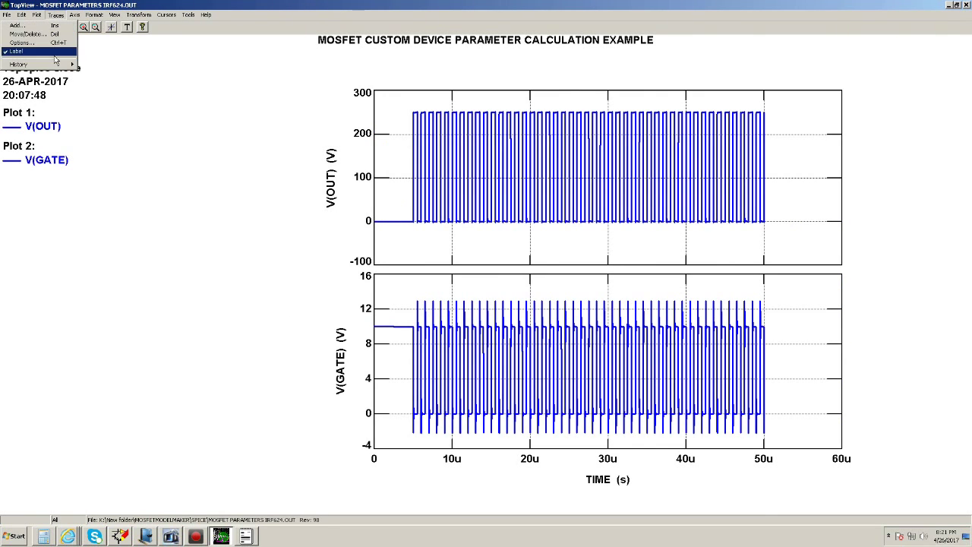
mouse_move(50, 69)
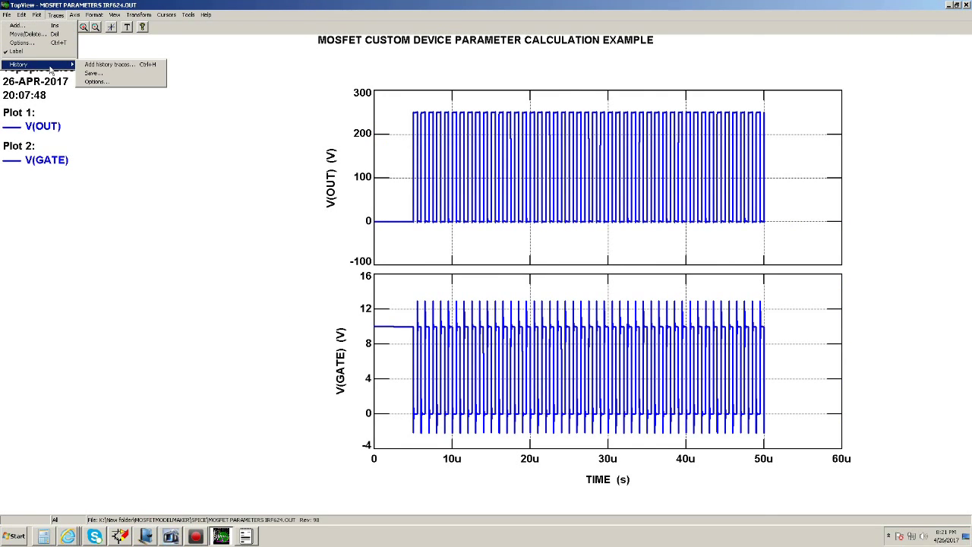
click(113, 74)
click(230, 145)
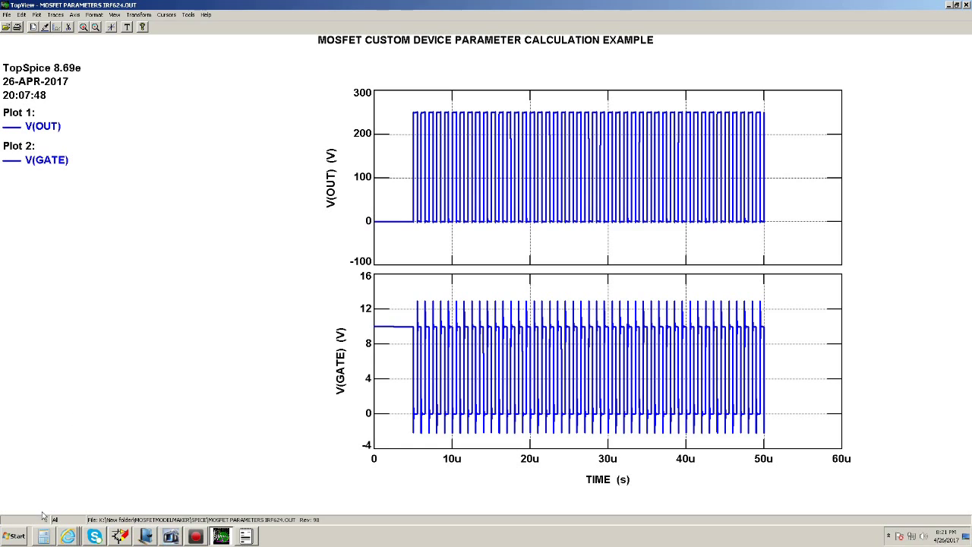
click(121, 537)
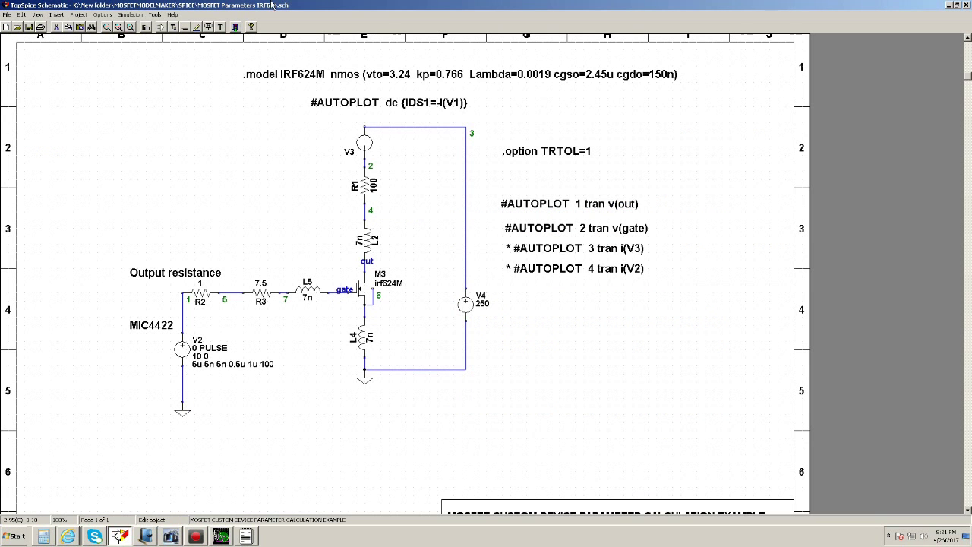
Rerun the simulation with R3 in place and bring up the new V(OUT) and V(GATE) plots.
click(236, 28)
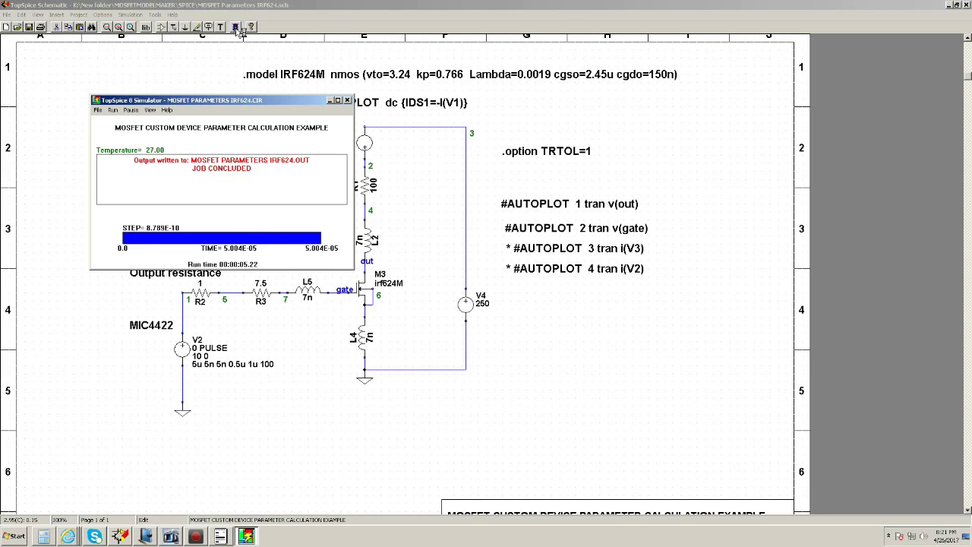
click(235, 27)
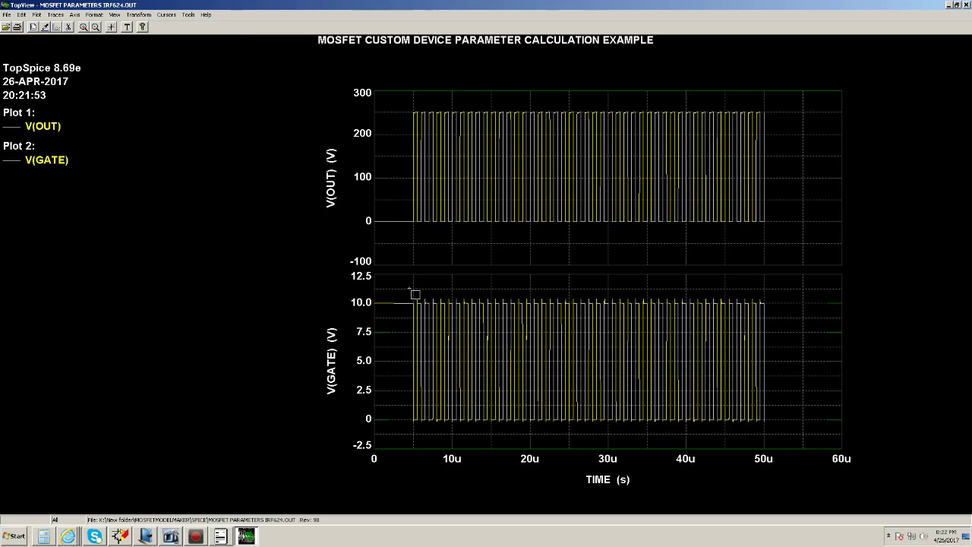
Zoom in on the 5.5u gate edge and overlay the saved history traces on both plots.
drag(412, 289, 429, 418)
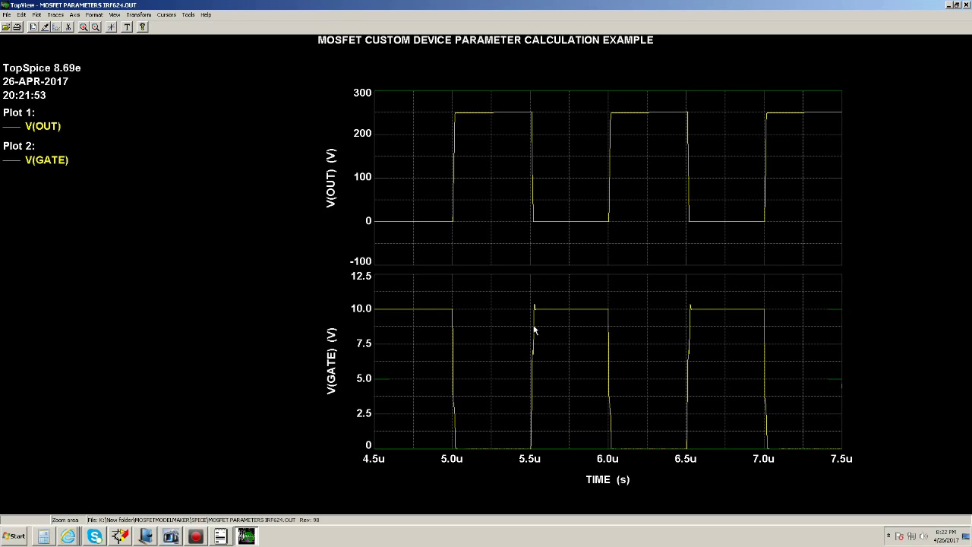
drag(508, 278, 565, 454)
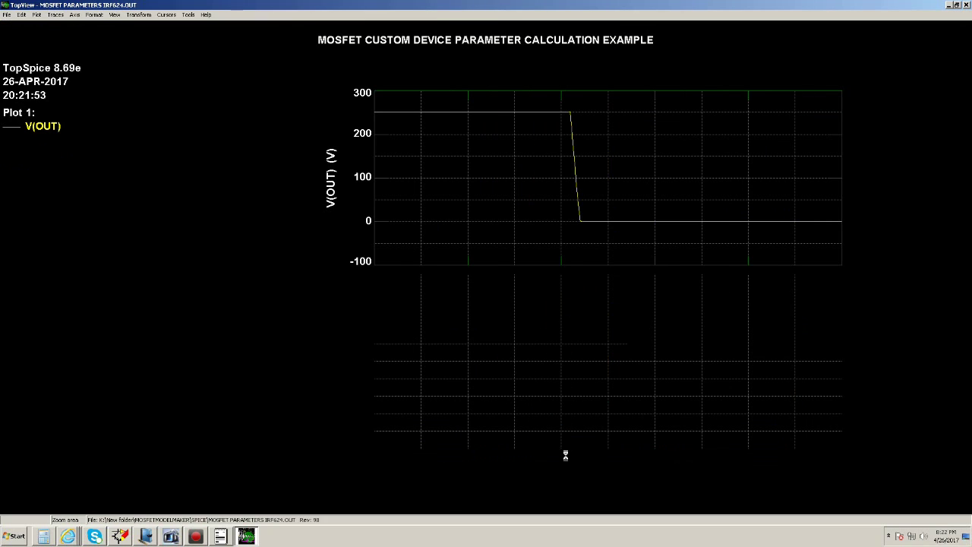
click(55, 16)
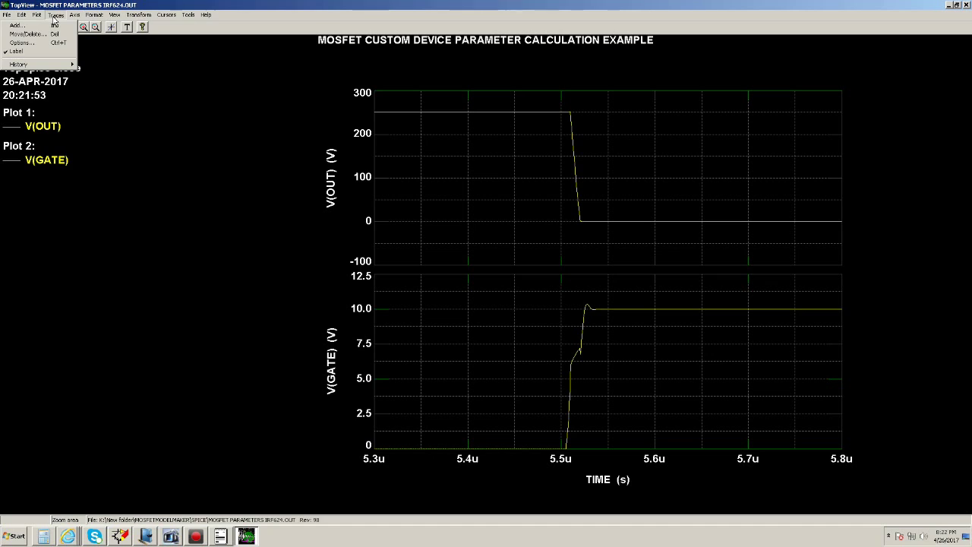
mouse_move(51, 67)
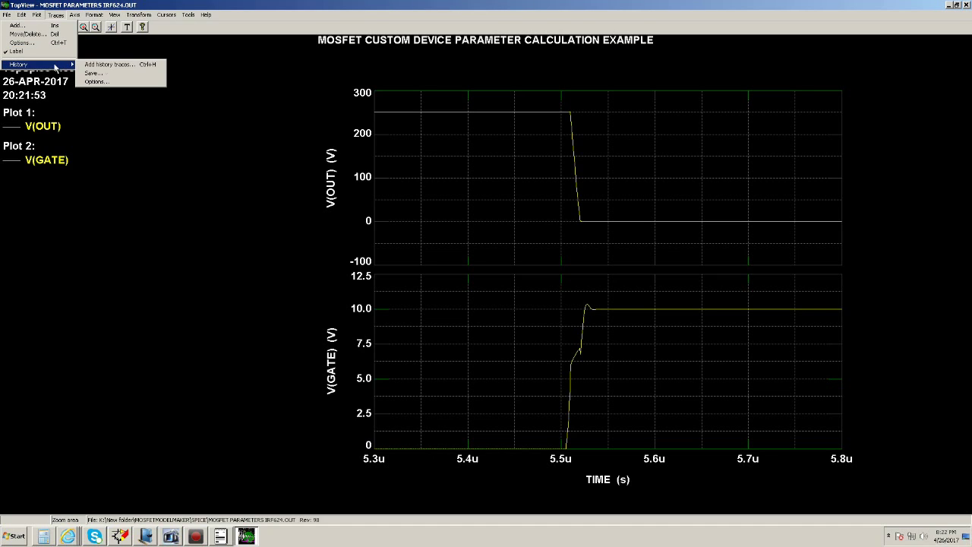
click(108, 65)
click(218, 66)
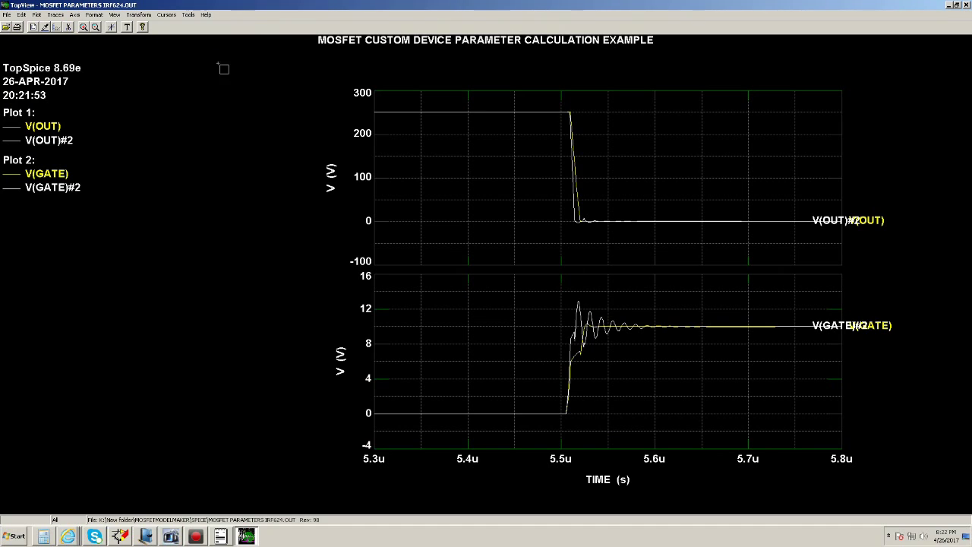
drag(526, 282, 654, 437)
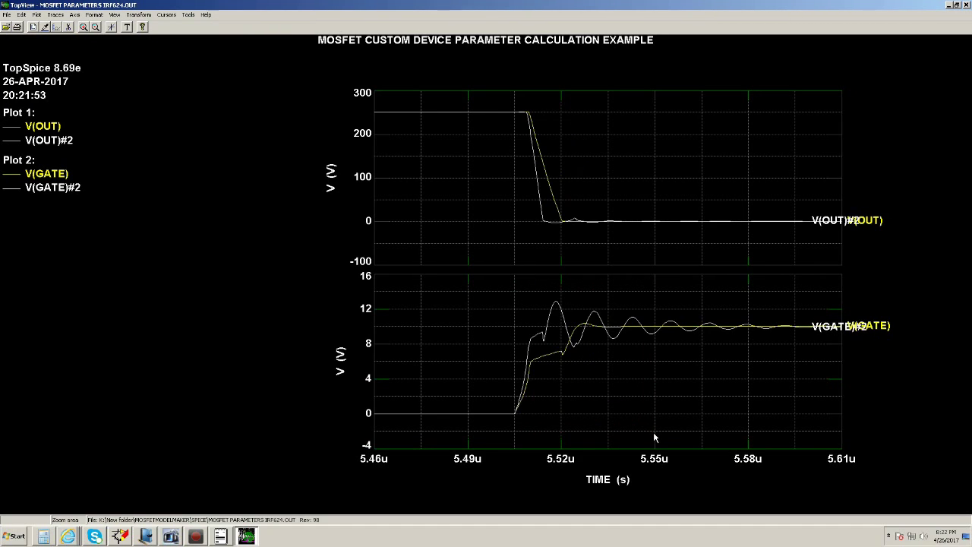
Bring up the IRF624 gate-drive schematic, then go back to the TopView overlay plots.
click(122, 537)
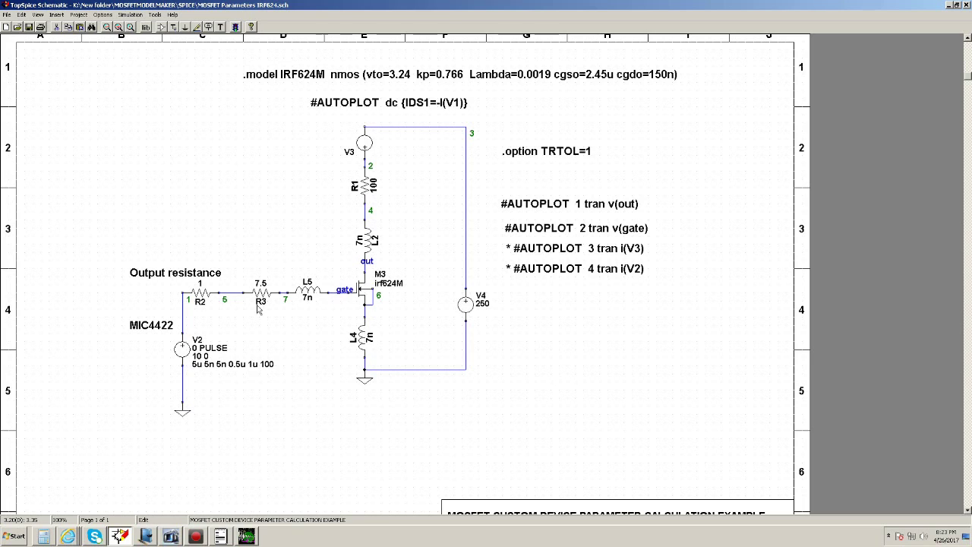
click(247, 536)
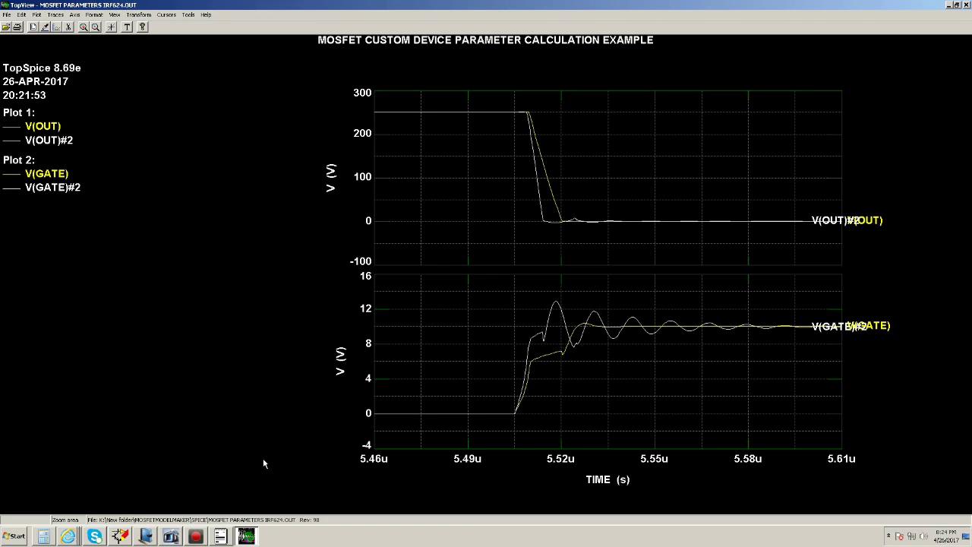
click(120, 536)
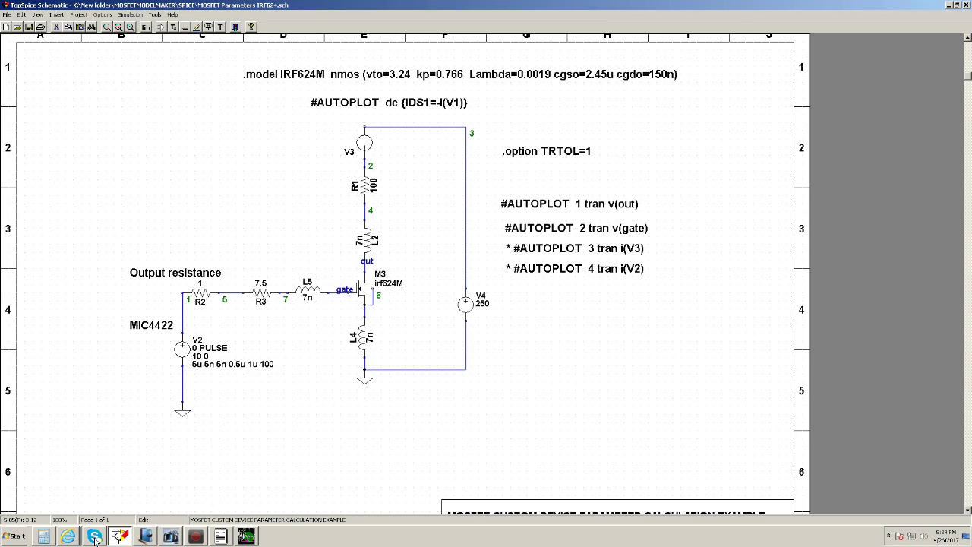
click(144, 538)
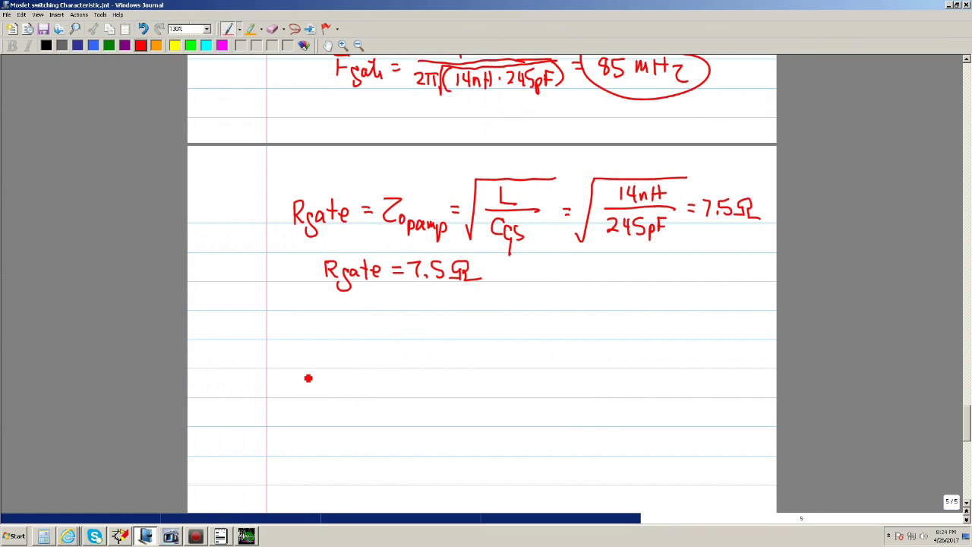
Scroll up to the Part 2 question list and tick questions 1, 2 and 3 in red.
scroll(308, 380, up, 5)
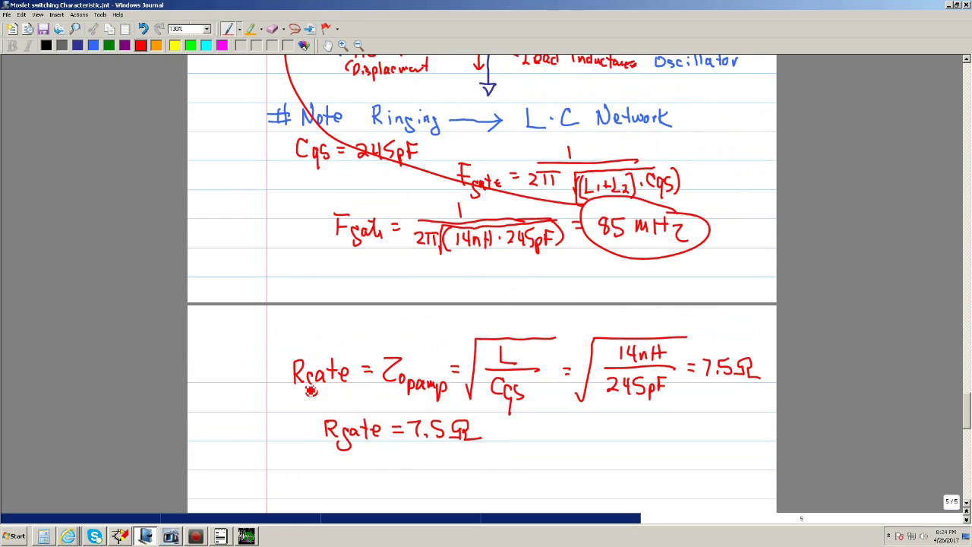
click(966, 74)
click(967, 74)
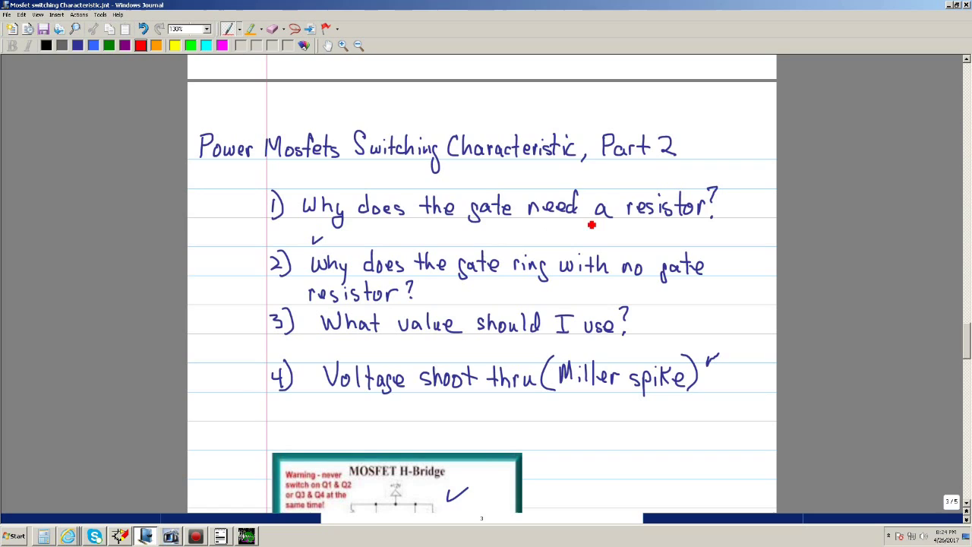
drag(720, 201, 734, 195)
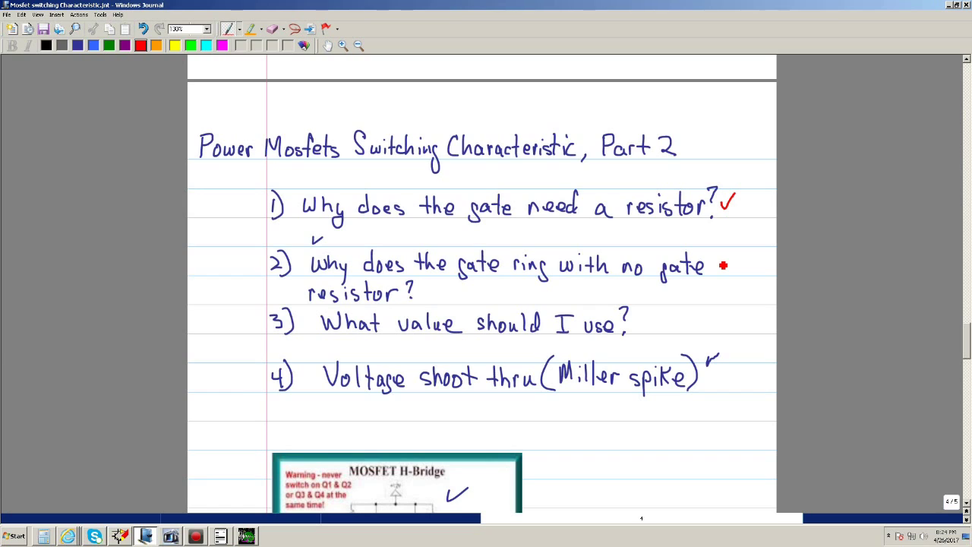
drag(718, 257, 739, 245)
drag(648, 318, 691, 299)
scroll(508, 445, down, 3)
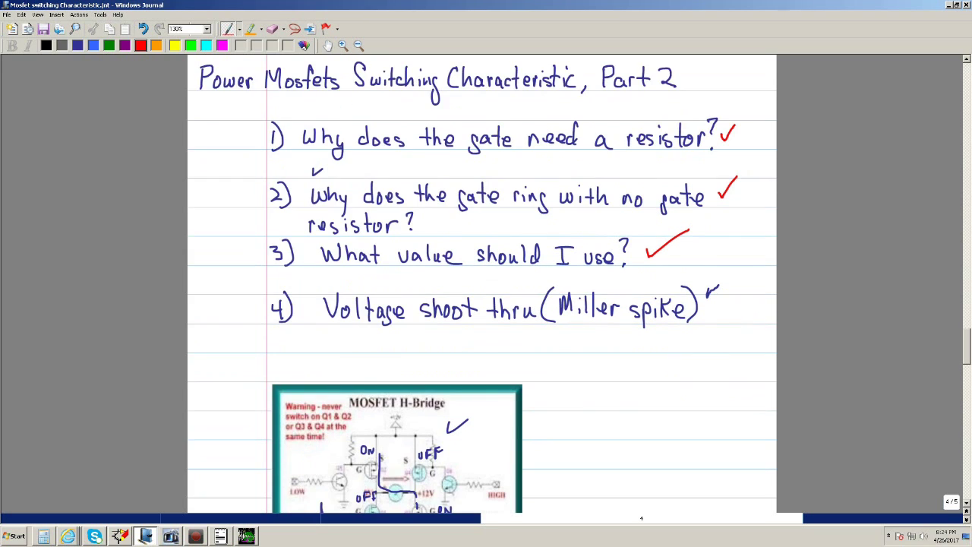
scroll(496, 430, down, 6)
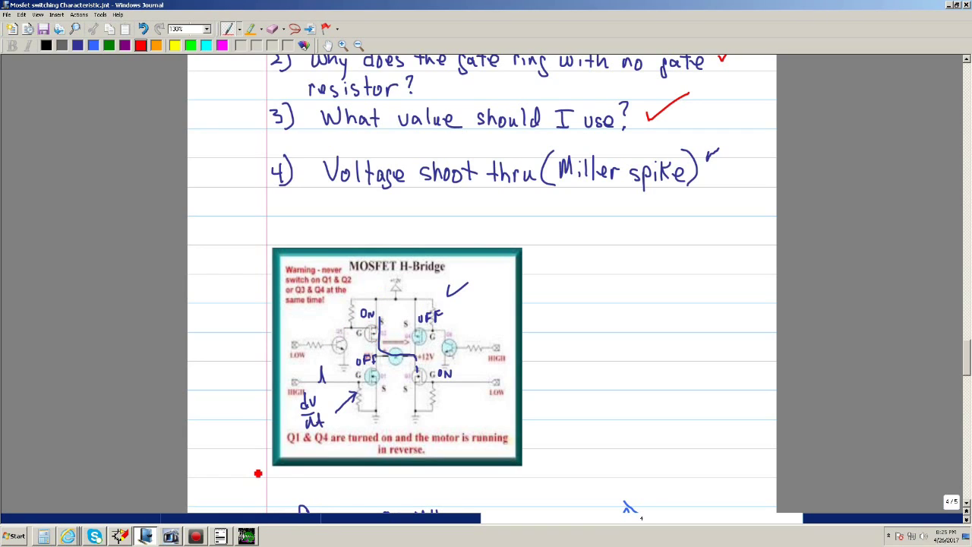
click(119, 537)
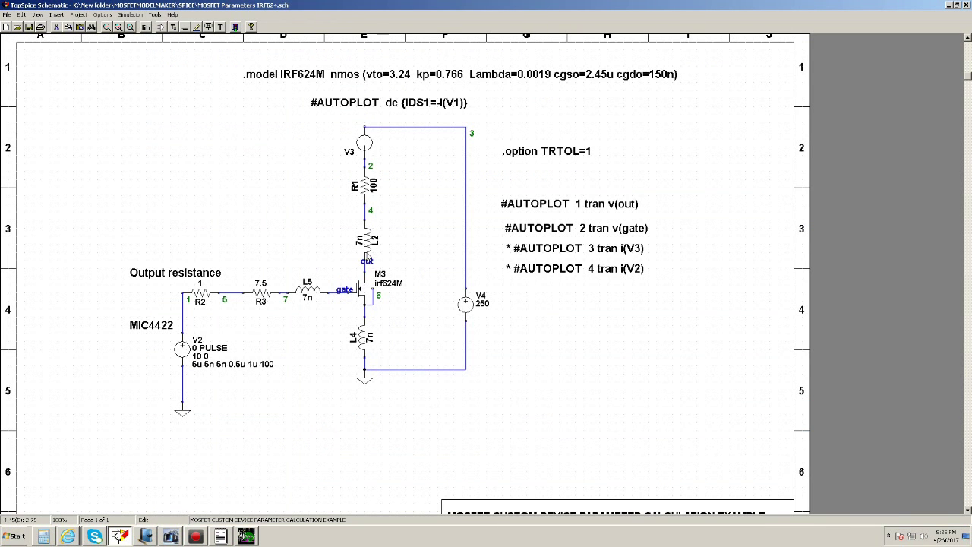
Make V4 a PULSE source: 0 to 500 V, 50.02u delay, 1n rise/fall, 1m width, 2m period.
double_click(472, 305)
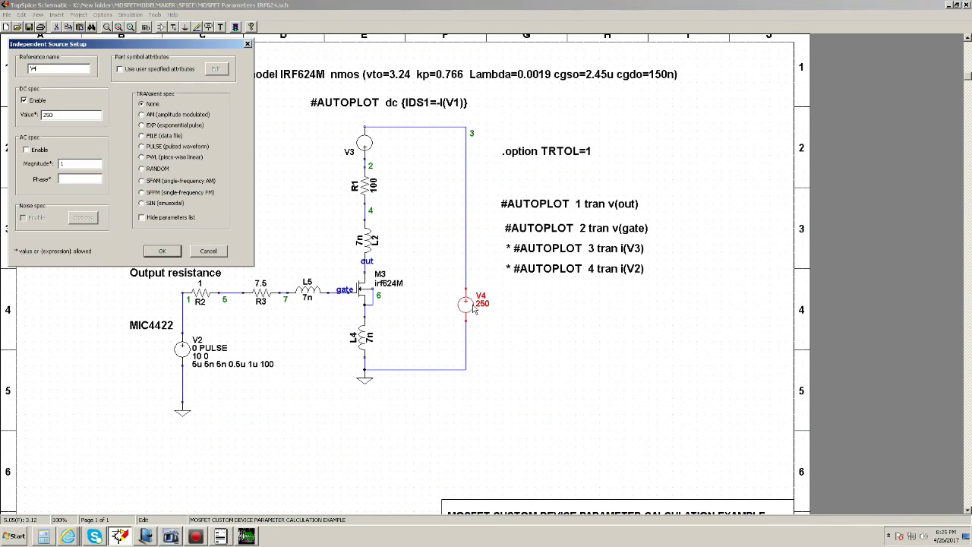
click(156, 147)
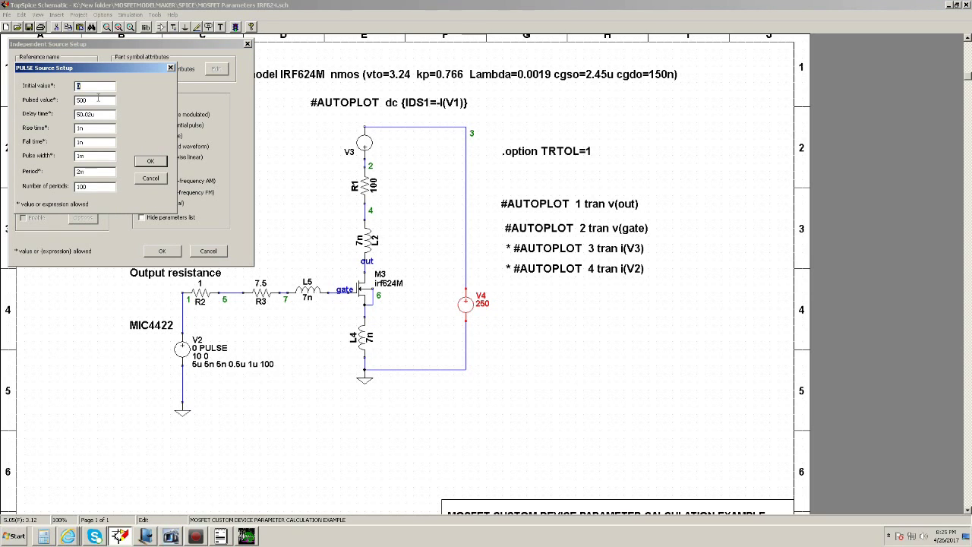
click(151, 162)
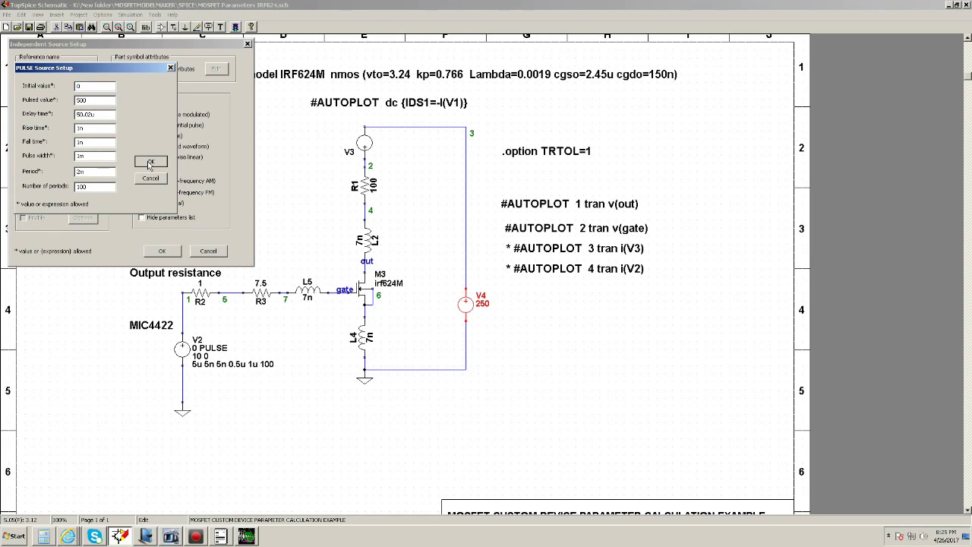
click(164, 250)
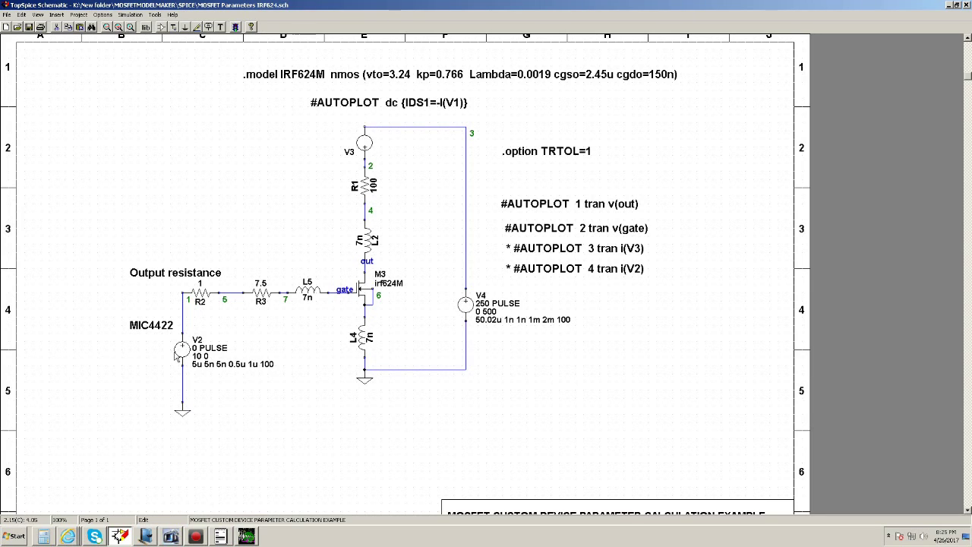
Set V2's transient to None so it stays at 0 V, then return to Journal.
double_click(182, 351)
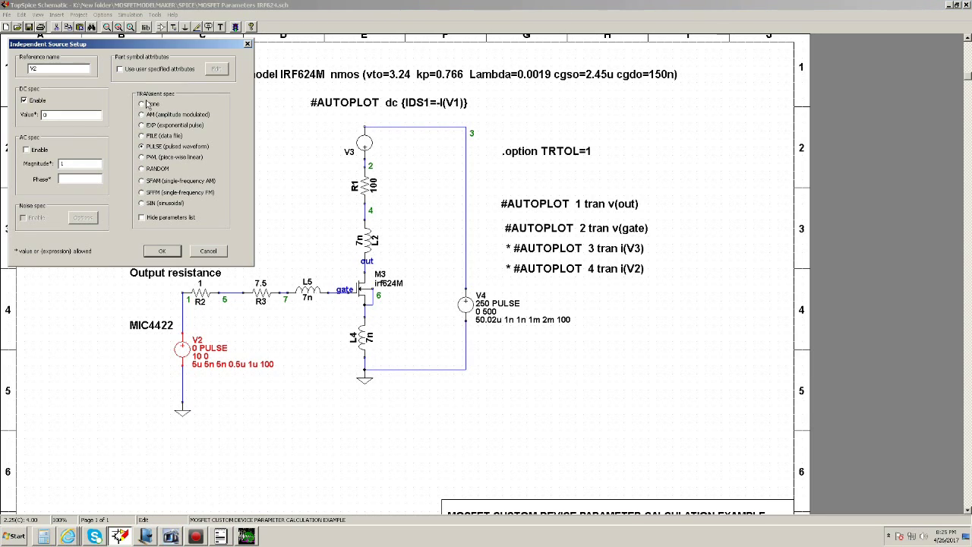
click(142, 104)
click(161, 252)
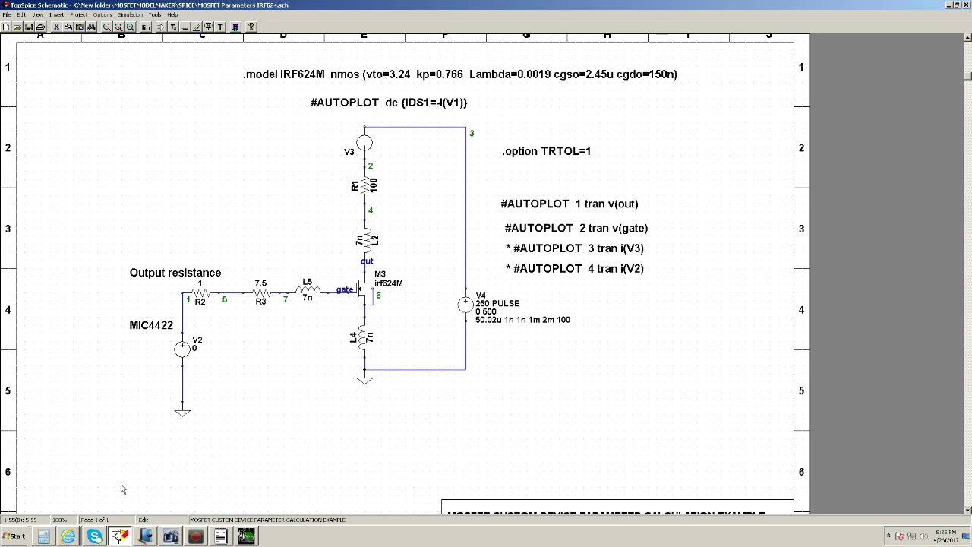
click(147, 536)
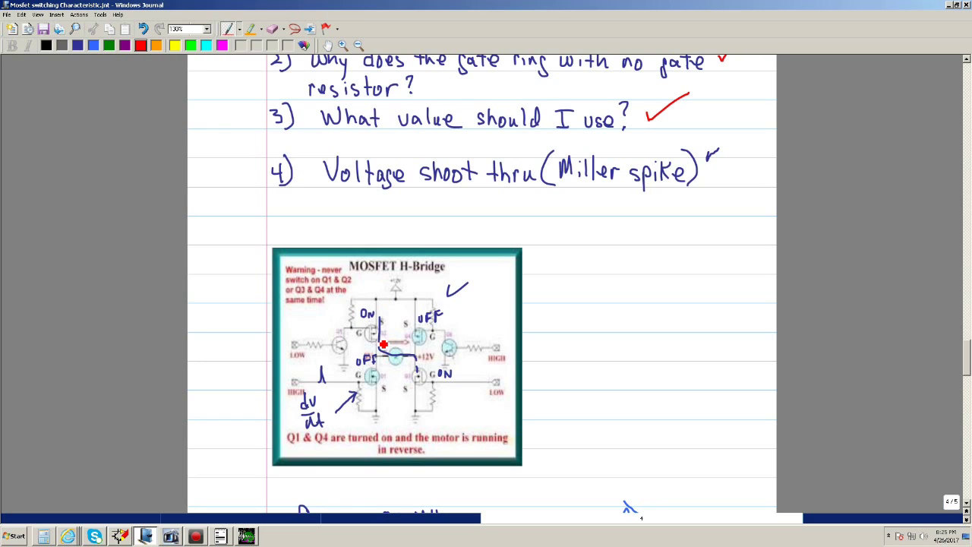
Draw a red stroke on the H-Bridge diagram and return to the TopSpice schematic.
drag(381, 358, 391, 323)
click(119, 536)
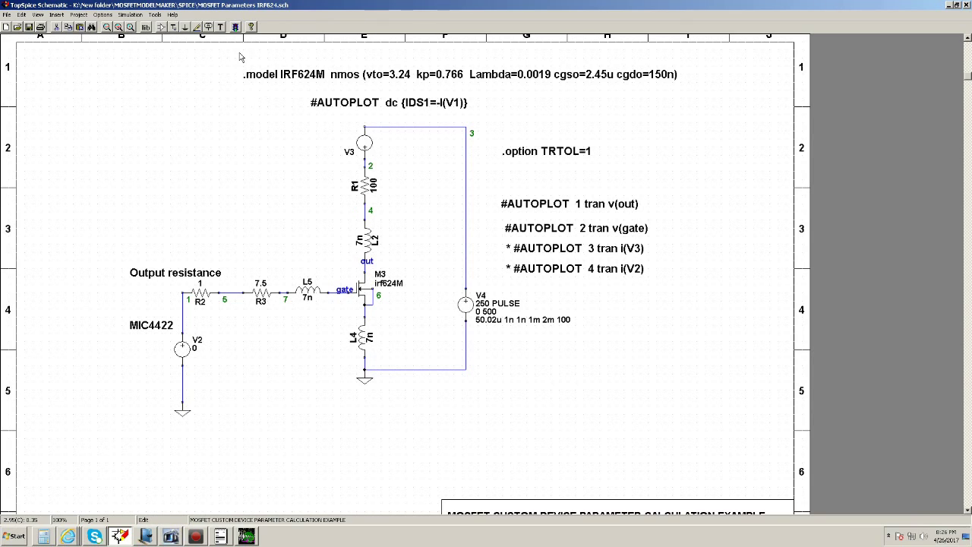
Run the edited circuit's transient simulation and open the V(OUT) and V(GATE) waveforms in TopView.
click(235, 27)
click(236, 27)
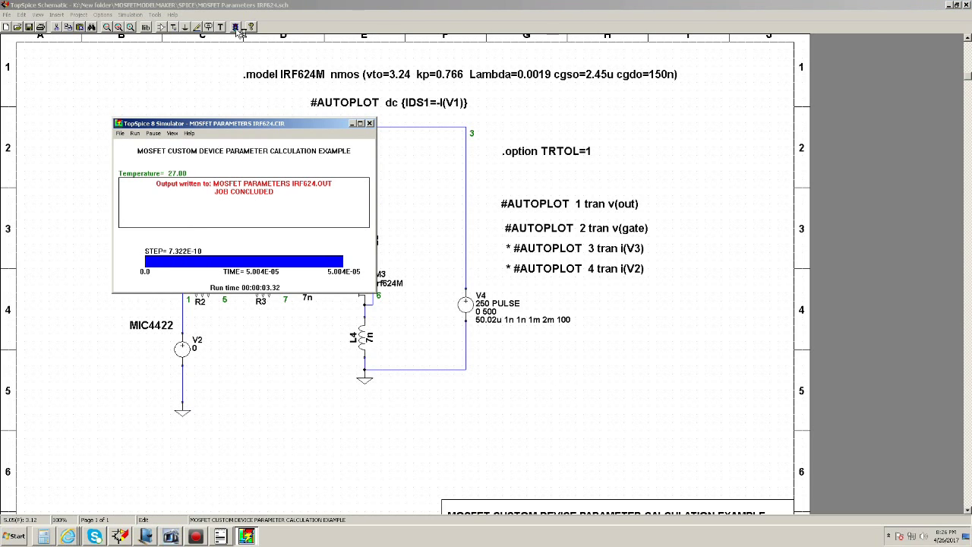
click(236, 28)
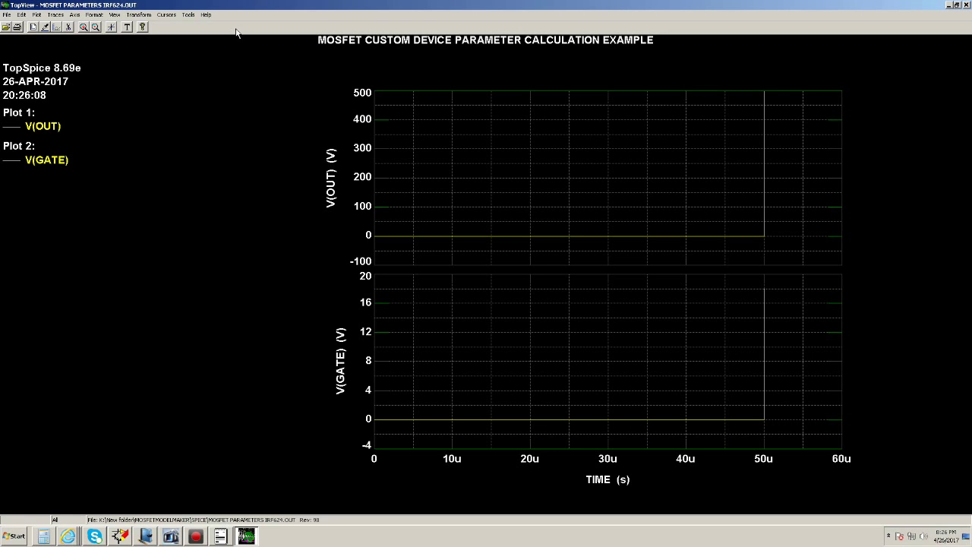
Zoom to 49.975u–50.1u around the 500 V edge, showing V(GATE) spiking near 18 V.
drag(760, 278, 769, 430)
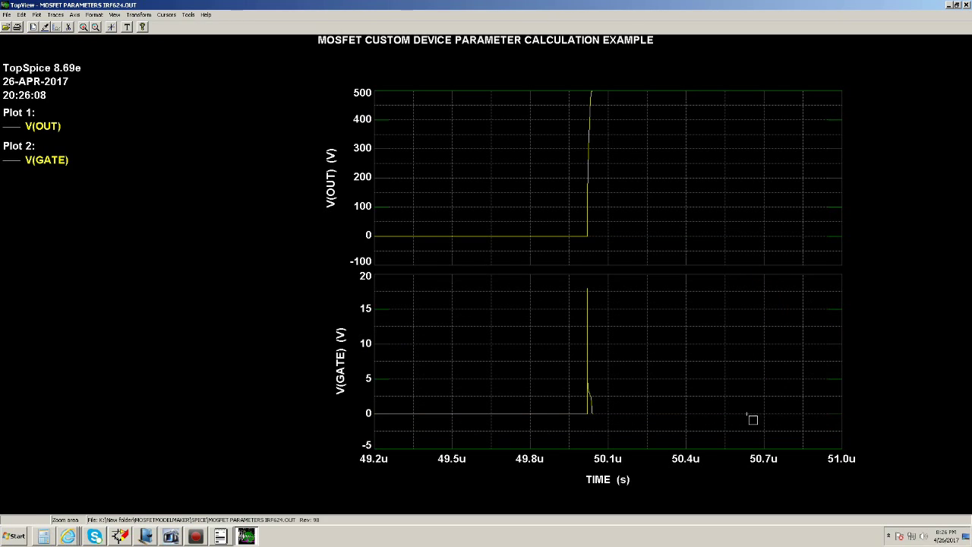
drag(577, 82, 606, 241)
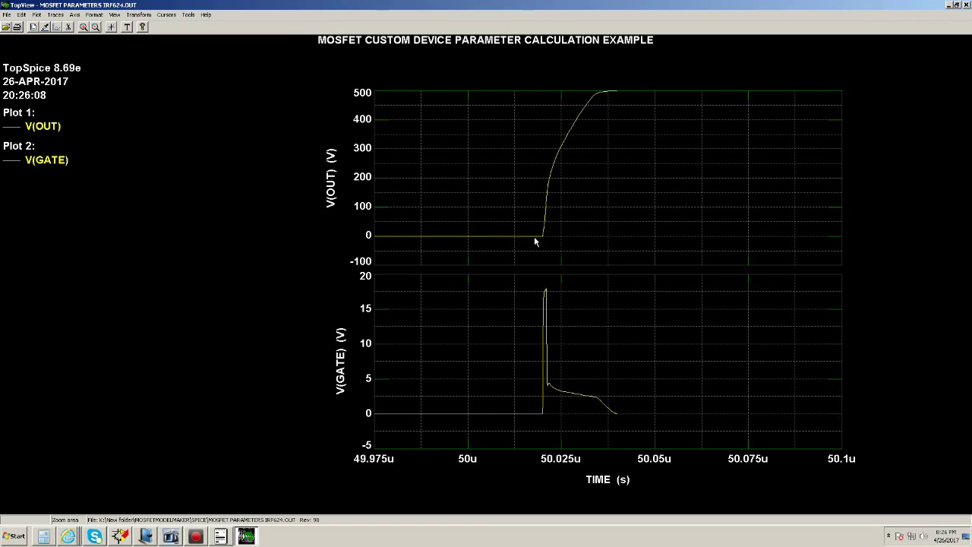
click(119, 536)
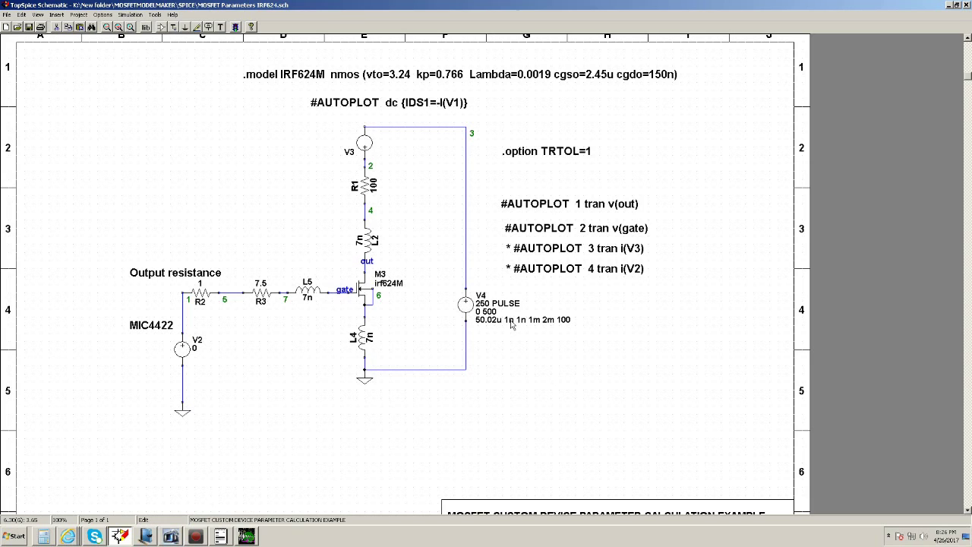
click(246, 536)
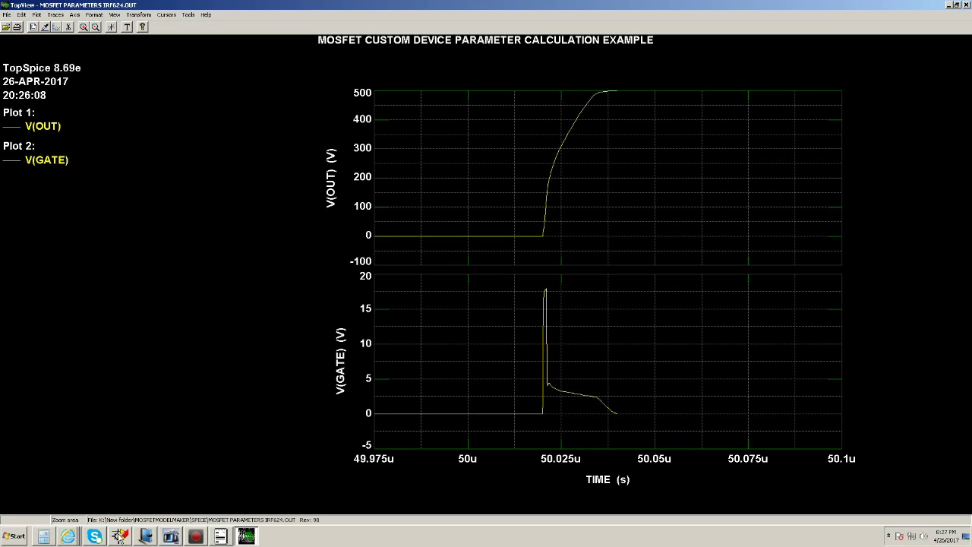
Return to the Journal notes at the 'Voltage shoot thru (Miller spike)' question.
click(140, 538)
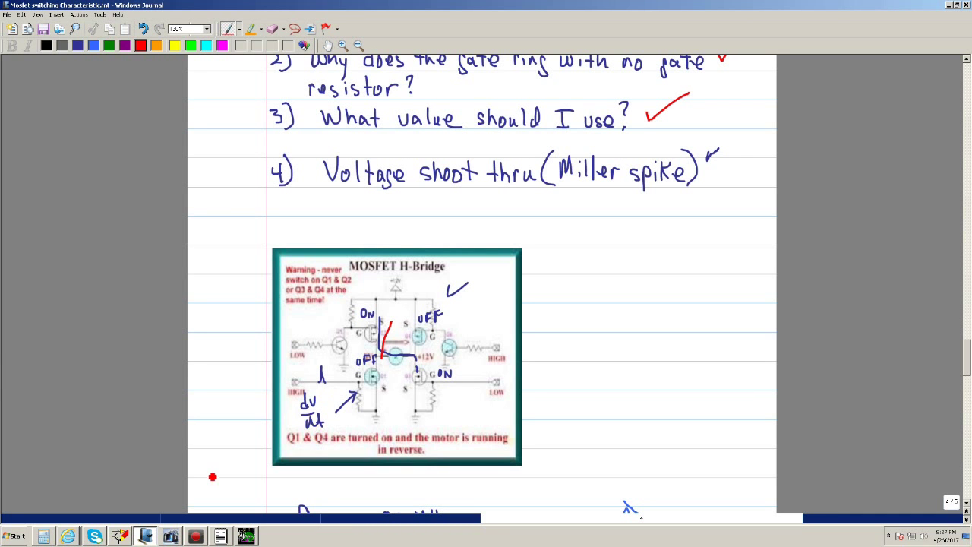
Go via the TopSpice schematic to the TopView V(OUT) and V(GATE) plots.
click(119, 536)
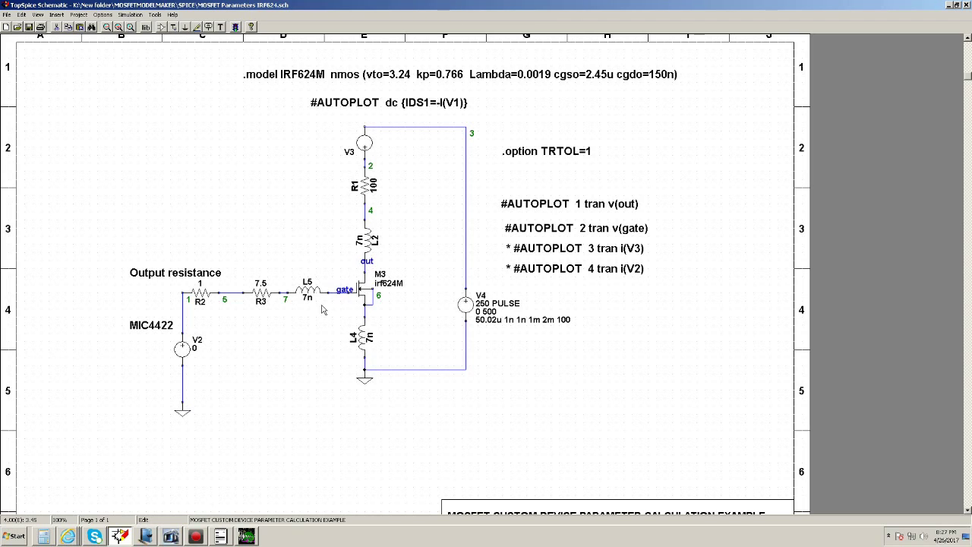
click(245, 538)
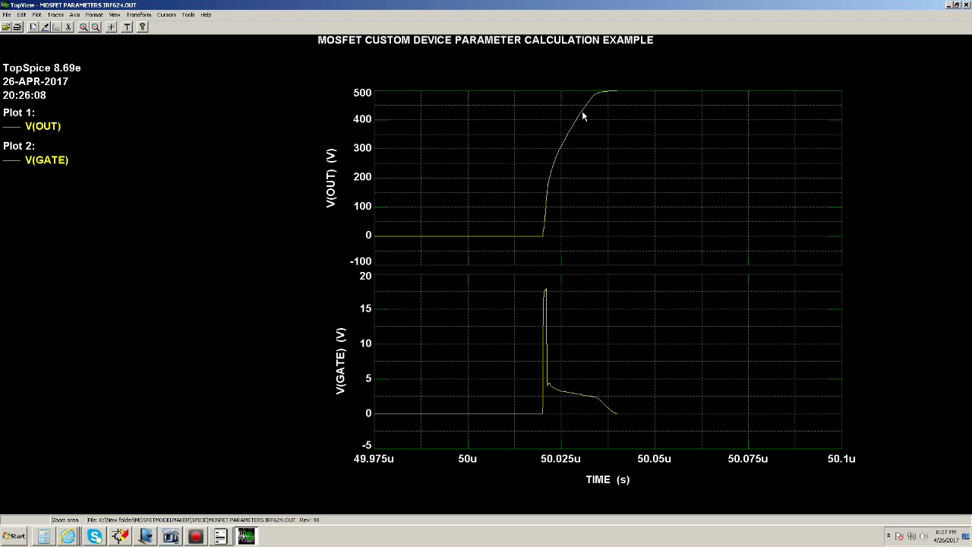
Pass through the TopSpice schematic back to the Journal MOSFET H-Bridge page.
click(121, 536)
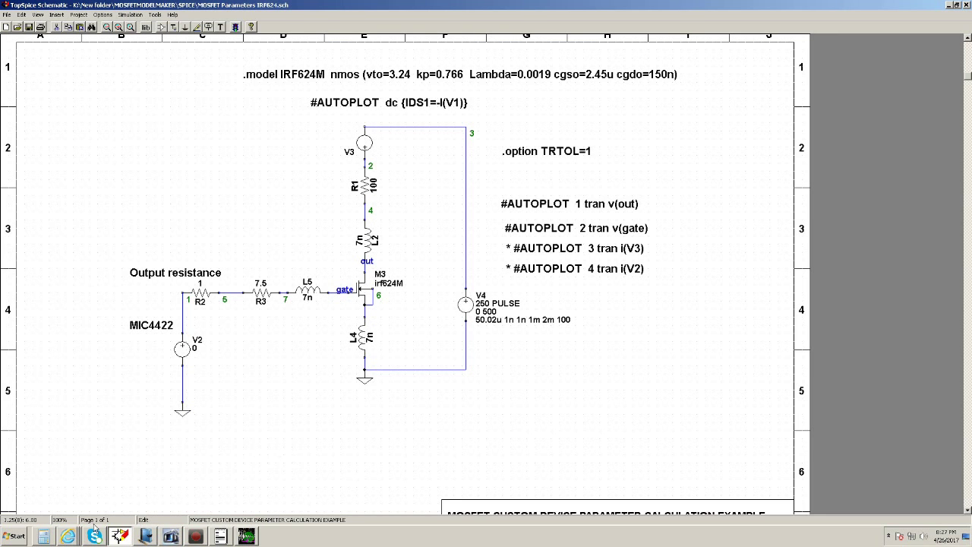
click(149, 536)
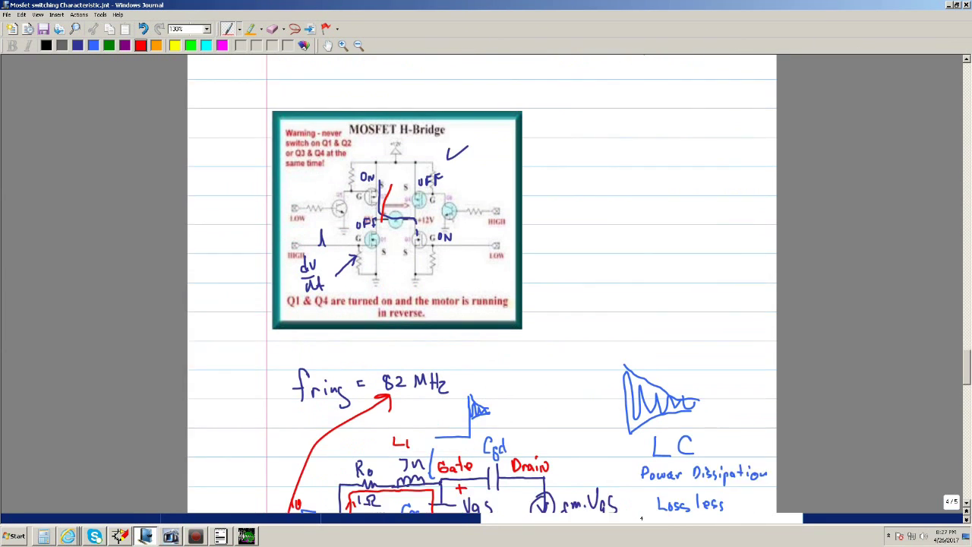
Scroll past the Fgate and Rgate equations to the empty space on the last page.
scroll(482, 284, down, 15)
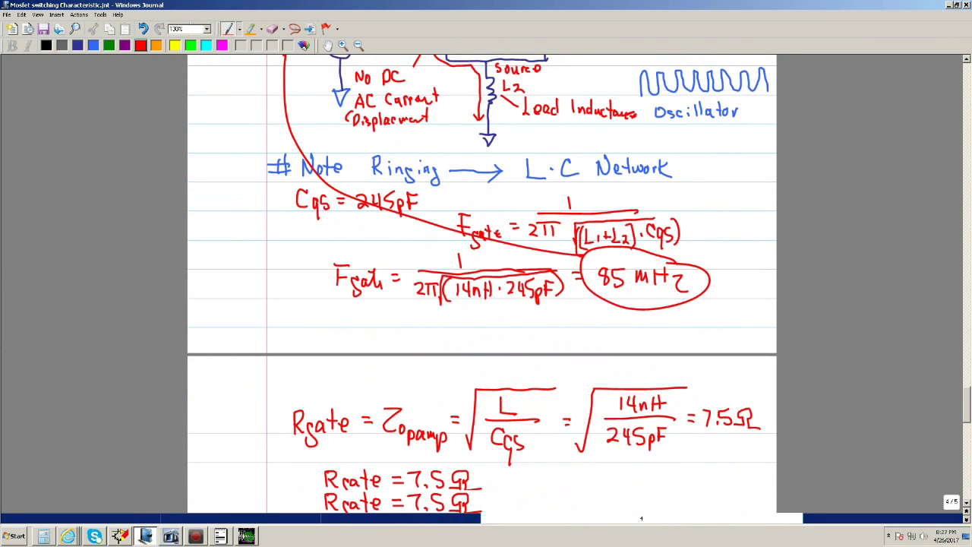
scroll(827, 449, down, 1)
scroll(871, 441, down, 10)
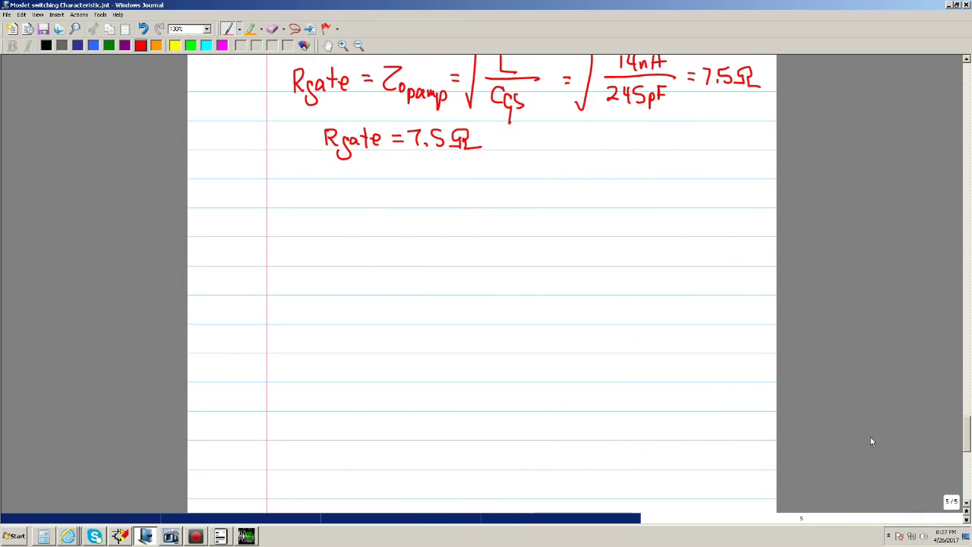
scroll(872, 441, down, 5)
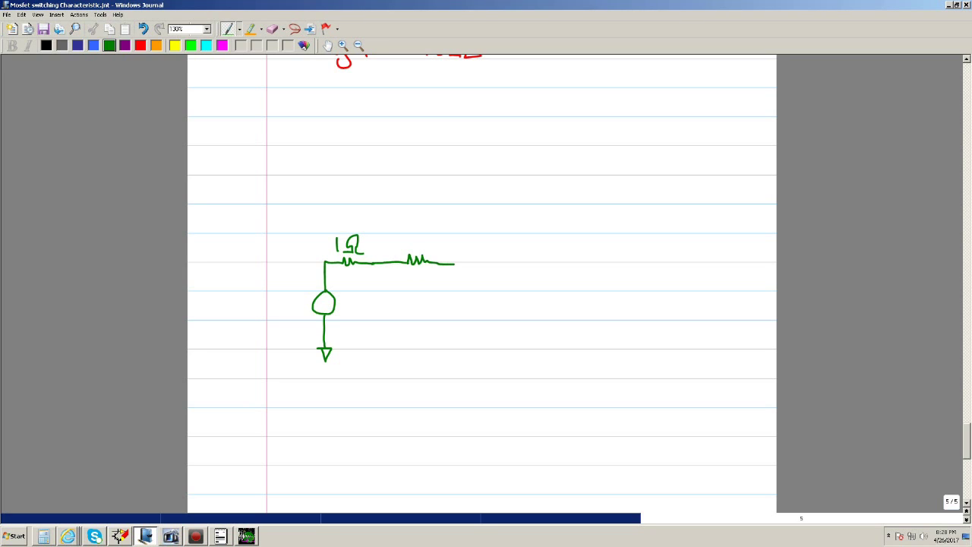
Label the second resistor 7.5, extend the wire, and add the Cgs capacitor.
mouse_move(403, 235)
mouse_down()
mouse_move(406, 249)
mouse_move(481, 263)
mouse_up()
click(415, 246)
mouse_move(479, 263)
mouse_down()
mouse_move(521, 262)
mouse_move(520, 281)
mouse_move(536, 297)
mouse_move(518, 322)
mouse_up()
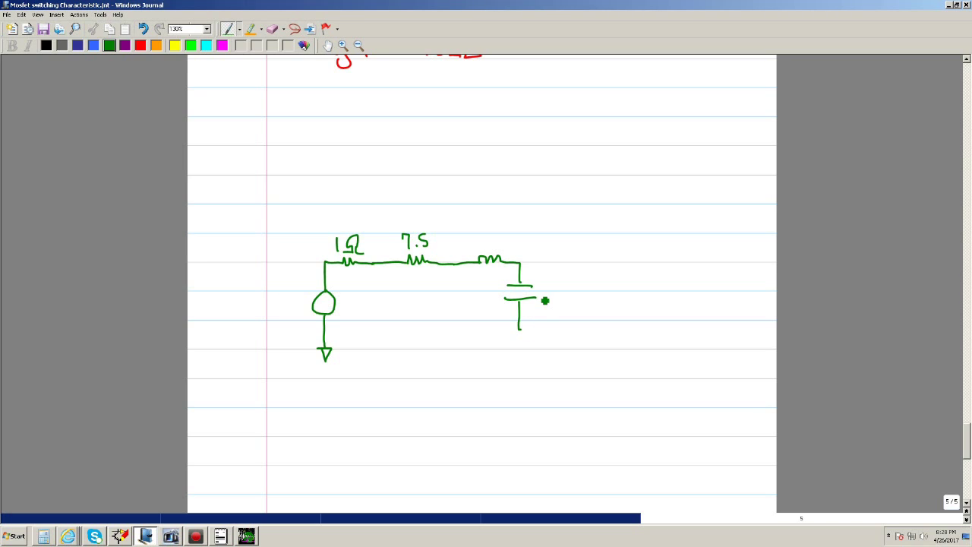
mouse_move(548, 290)
mouse_down()
mouse_move(574, 331)
mouse_move(612, 330)
mouse_up()
Draw the gm·Vgs current source, wire it to the right-hand source, and add grounds and gate wire.
mouse_move(612, 259)
mouse_down()
mouse_move(609, 305)
mouse_move(614, 283)
mouse_move(606, 295)
mouse_move(616, 286)
mouse_move(627, 307)
mouse_move(659, 282)
mouse_move(662, 312)
mouse_up()
click(646, 299)
drag(673, 287, 666, 304)
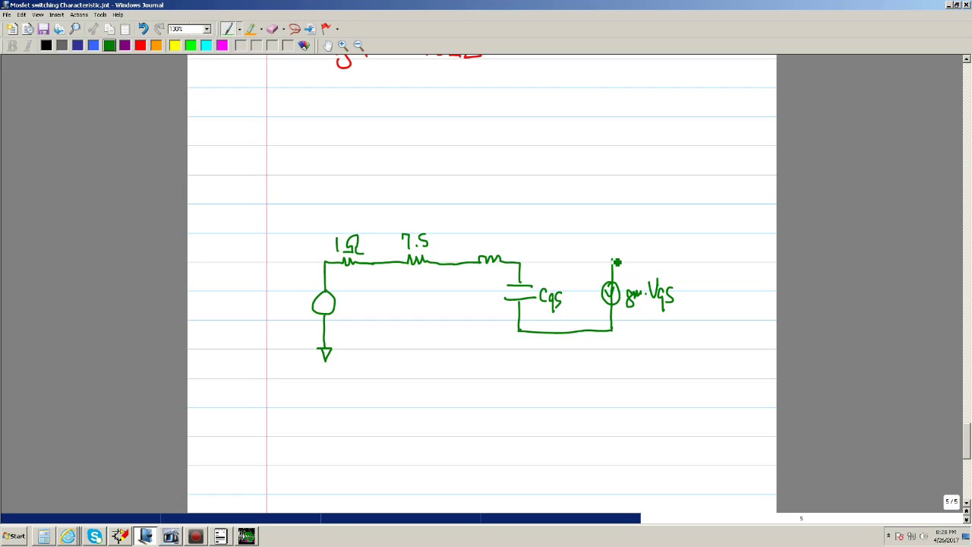
mouse_move(612, 261)
mouse_down()
mouse_move(706, 257)
mouse_move(699, 291)
mouse_move(710, 281)
mouse_move(712, 357)
mouse_up()
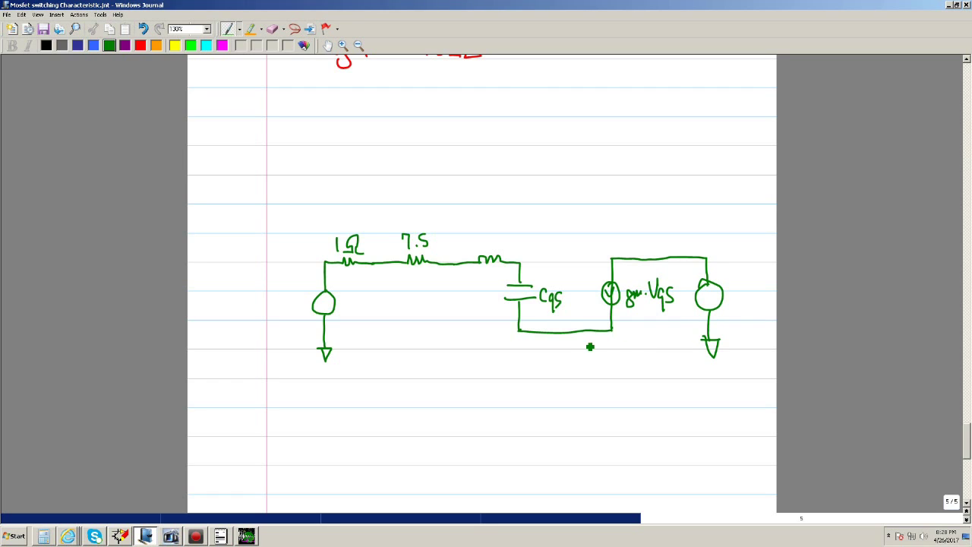
mouse_move(560, 333)
mouse_down()
mouse_move(573, 355)
mouse_move(562, 407)
mouse_move(554, 406)
mouse_up()
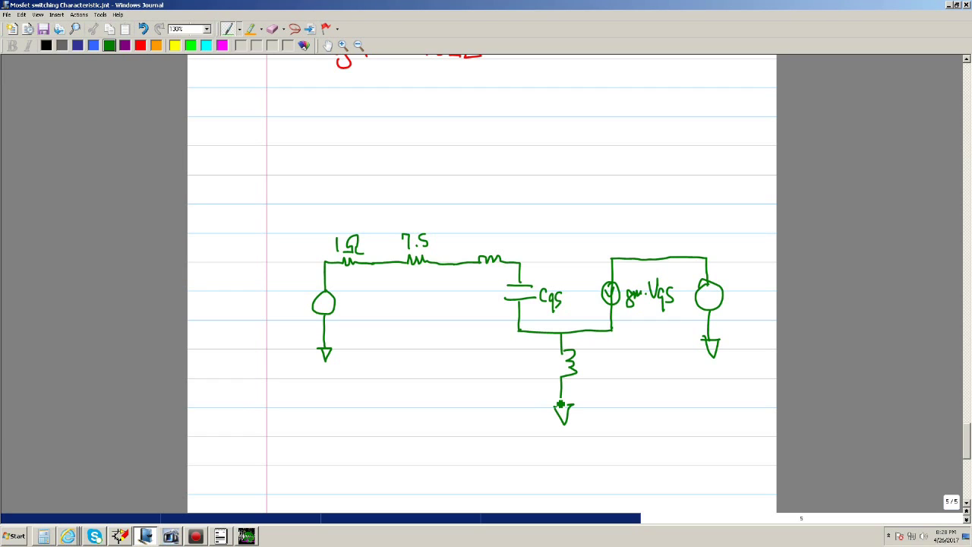
click(561, 332)
drag(519, 263, 517, 227)
click(140, 45)
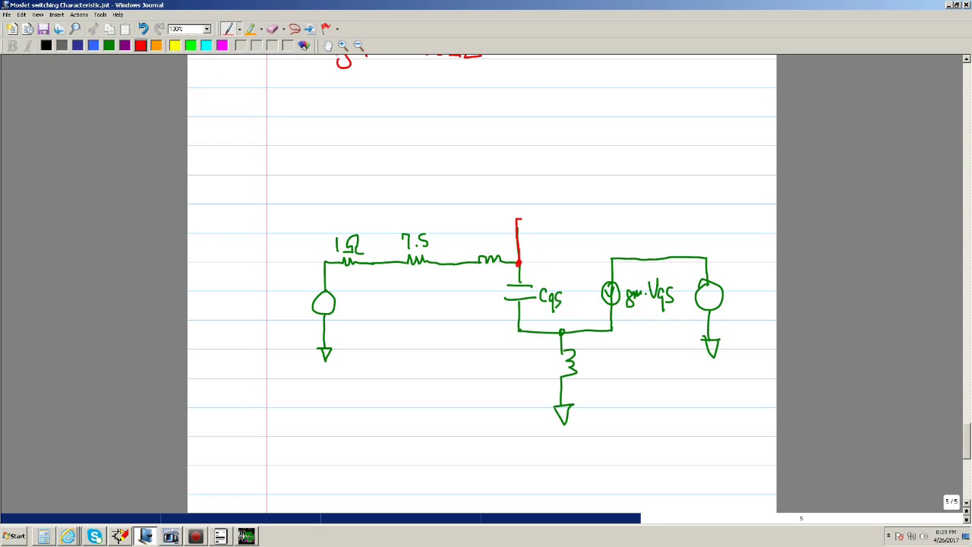
Draw a red gate-to-drain capacitor labelled Gate and Drain, with an arrow pointing at it.
drag(521, 220, 610, 245)
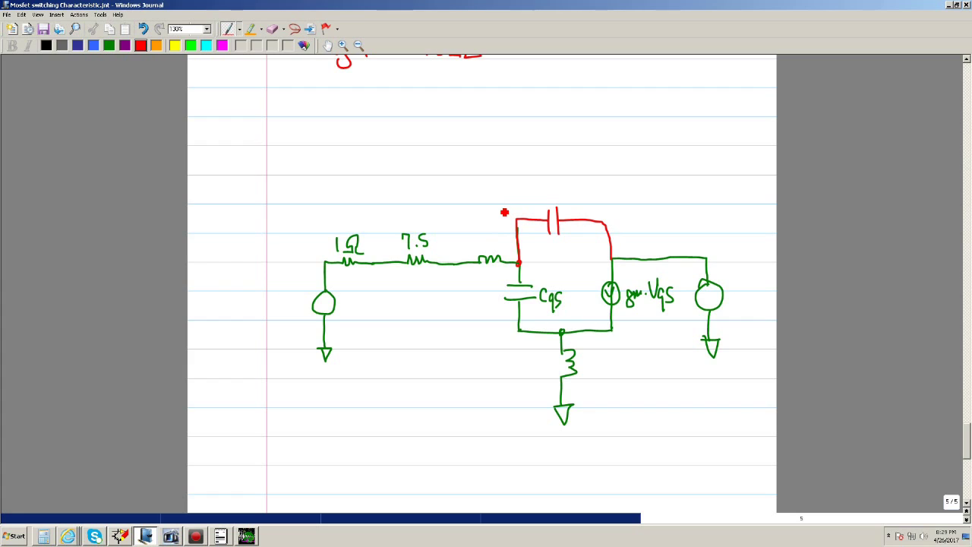
mouse_move(504, 203)
mouse_down()
mouse_move(498, 219)
mouse_move(524, 206)
mouse_up()
mouse_move(597, 199)
mouse_down()
mouse_move(597, 211)
mouse_move(616, 206)
mouse_up()
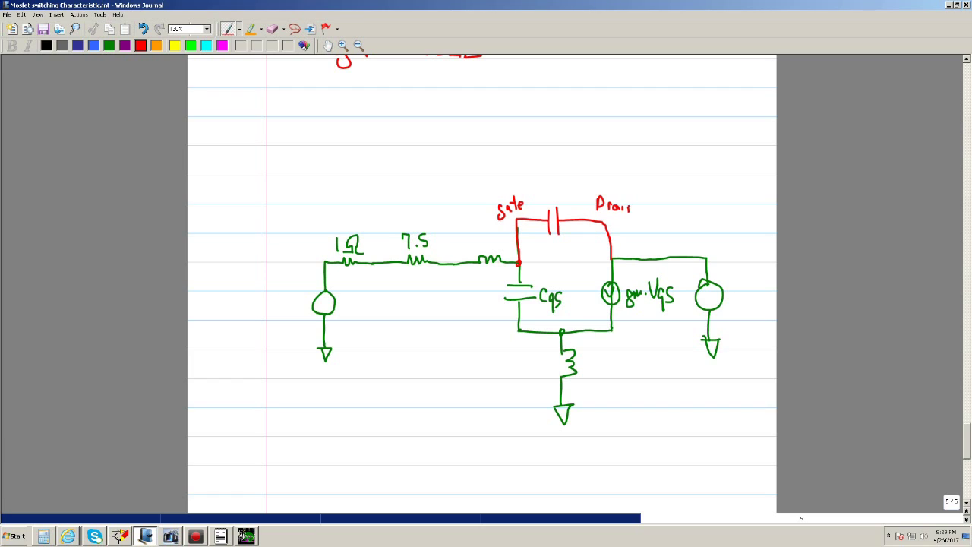
mouse_move(564, 160)
mouse_down()
mouse_move(558, 190)
mouse_move(563, 182)
mouse_up()
Write 'Miller Cap (speed)' above the arrow.
mouse_move(549, 142)
mouse_down()
mouse_move(550, 130)
mouse_move(593, 141)
mouse_up()
click(568, 138)
mouse_move(598, 144)
mouse_down()
mouse_move(606, 134)
mouse_move(643, 144)
mouse_move(645, 155)
mouse_up()
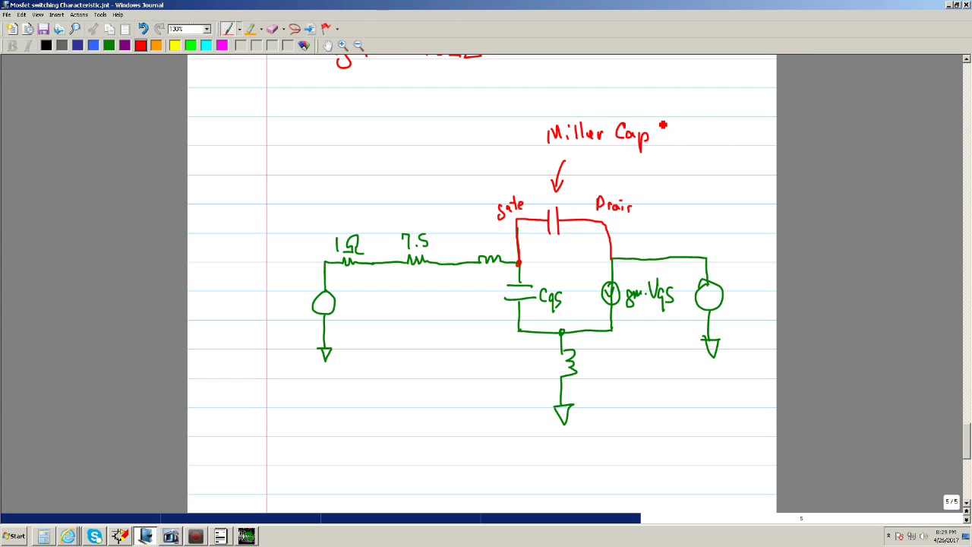
mouse_move(661, 120)
mouse_down()
mouse_move(657, 146)
mouse_move(696, 138)
mouse_move(702, 121)
mouse_move(709, 141)
mouse_up()
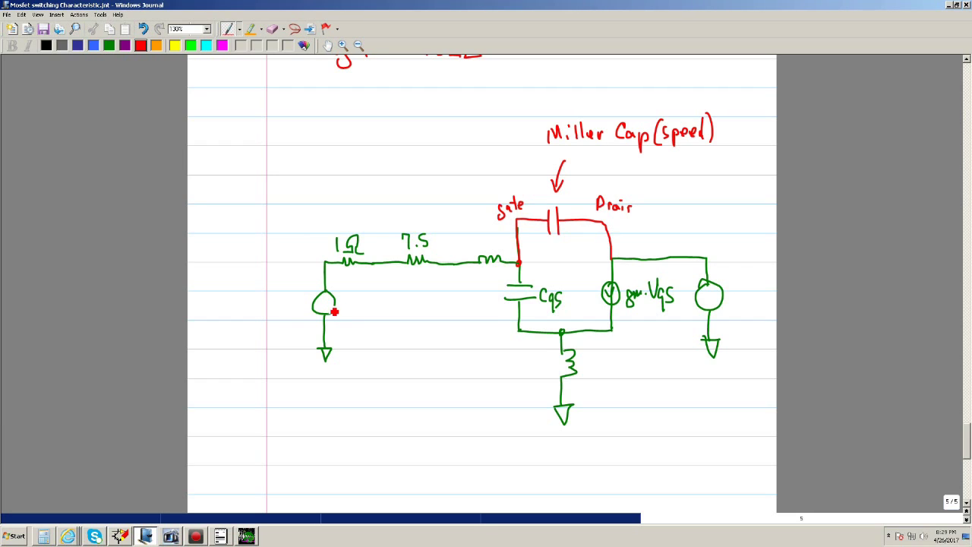
Mark the left source and draw the red 0-to-250V drain step with its 1ns rise.
drag(325, 293, 325, 313)
drag(666, 247, 676, 248)
drag(694, 189, 736, 189)
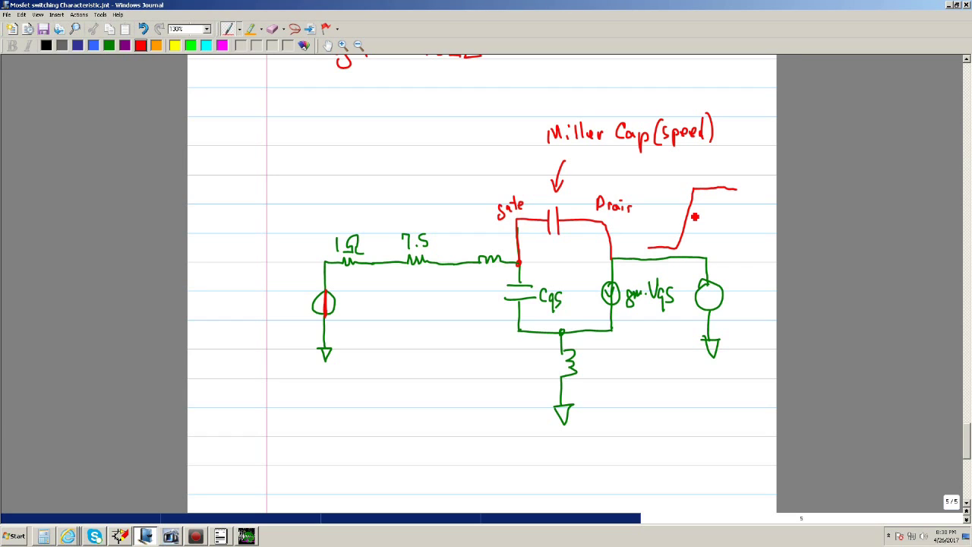
mouse_move(686, 227)
mouse_down()
mouse_move(692, 207)
mouse_move(713, 232)
mouse_up()
mouse_move(703, 177)
mouse_down()
mouse_move(726, 183)
mouse_move(742, 172)
mouse_up()
click(662, 240)
drag(666, 237, 667, 241)
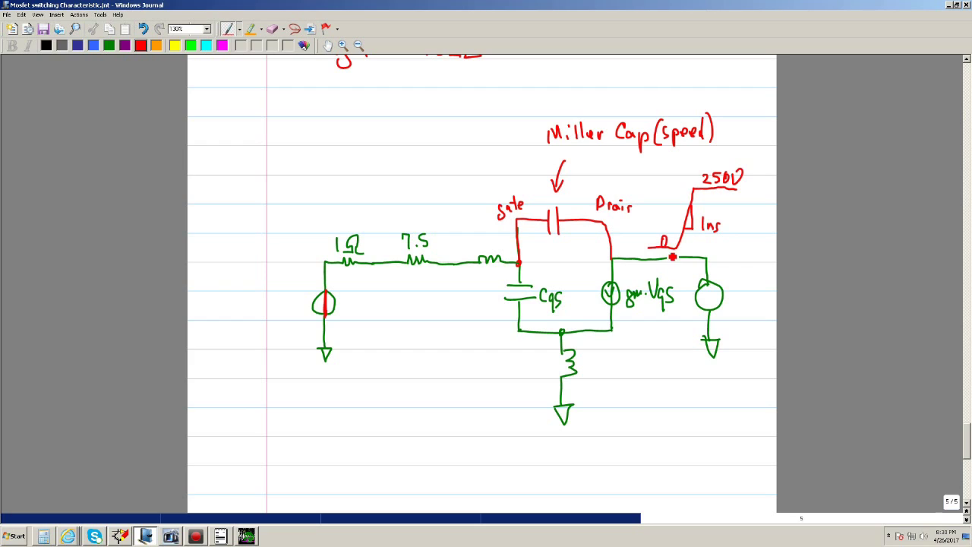
In blue, write 0V at the gate and trace the Miller current path; mark −/+ across 7.5Ω in red.
click(94, 46)
drag(527, 246, 539, 246)
drag(705, 251, 651, 250)
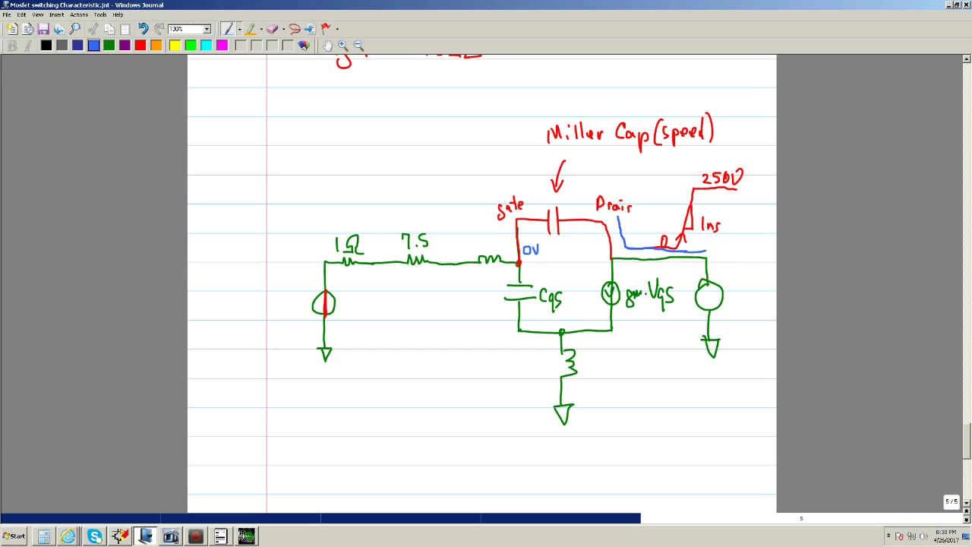
drag(605, 210, 499, 216)
mouse_move(438, 242)
mouse_down()
mouse_move(351, 243)
mouse_move(311, 259)
mouse_move(307, 347)
mouse_up()
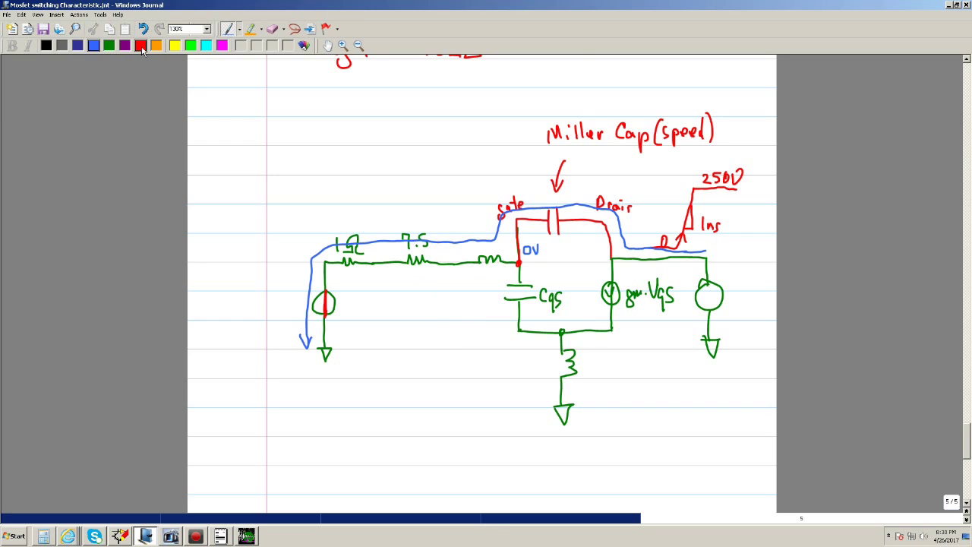
click(141, 46)
drag(388, 273, 444, 274)
Below the circuit, sketch a red rising drain waveform, dashed guide and gate spike, then bring up TopView plots.
scroll(416, 319, down, 2)
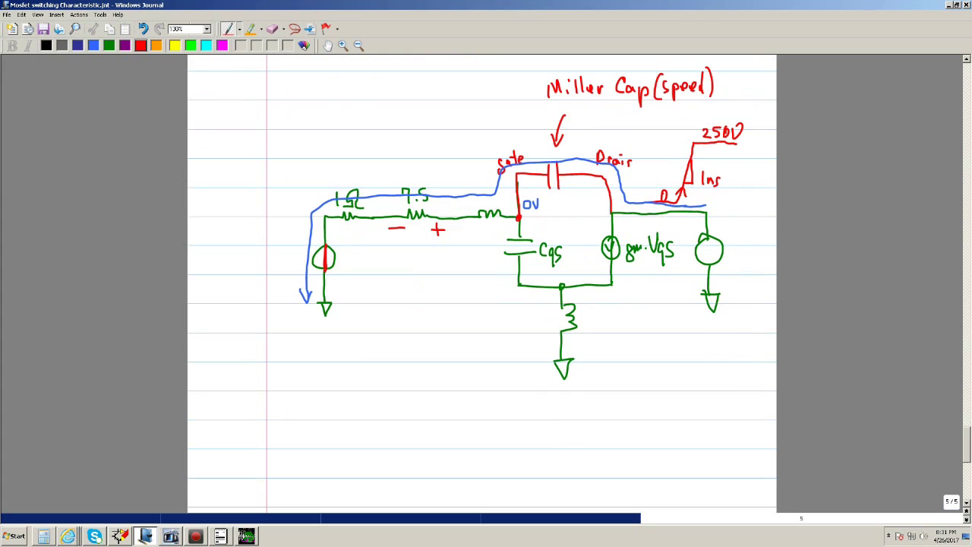
scroll(417, 320, down, 1)
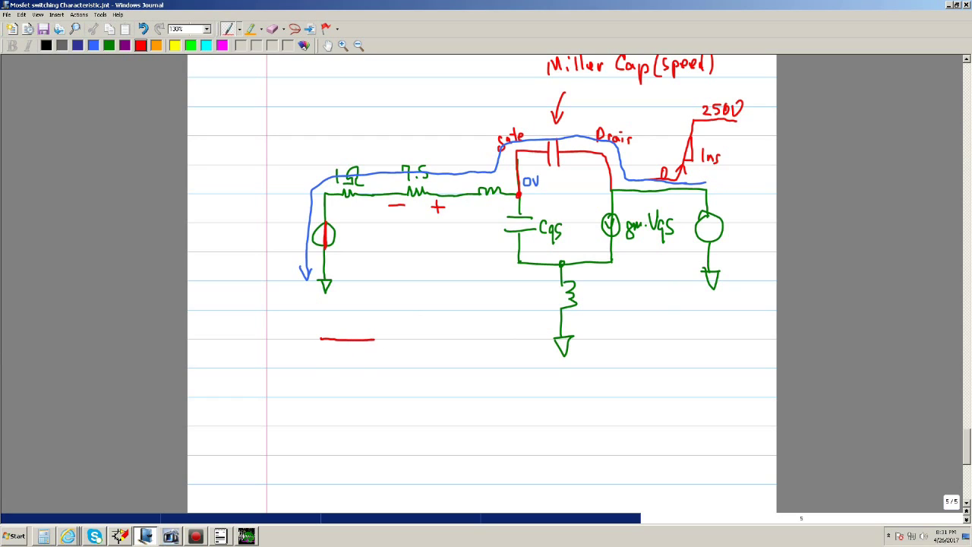
drag(381, 344, 381, 335)
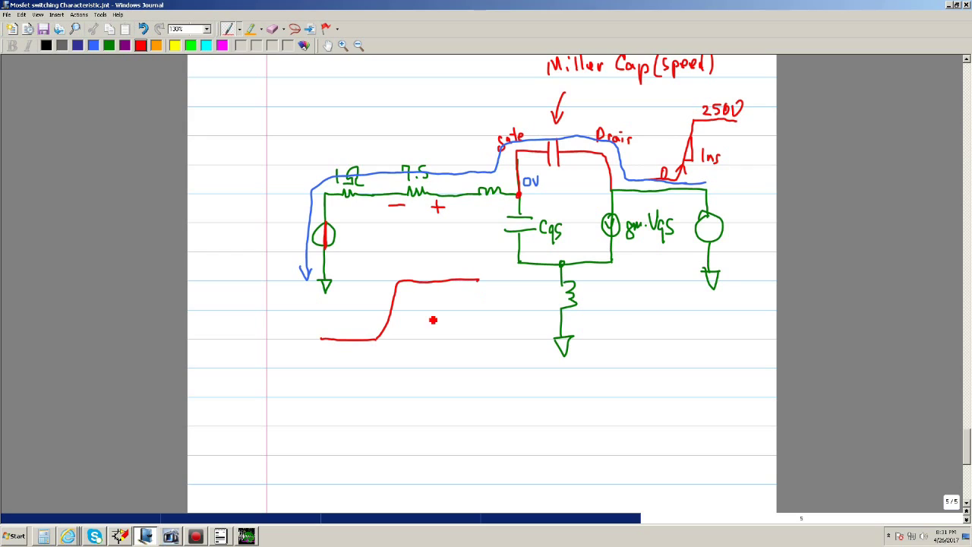
click(319, 394)
drag(375, 344, 375, 377)
drag(319, 394, 315, 395)
drag(386, 364, 389, 379)
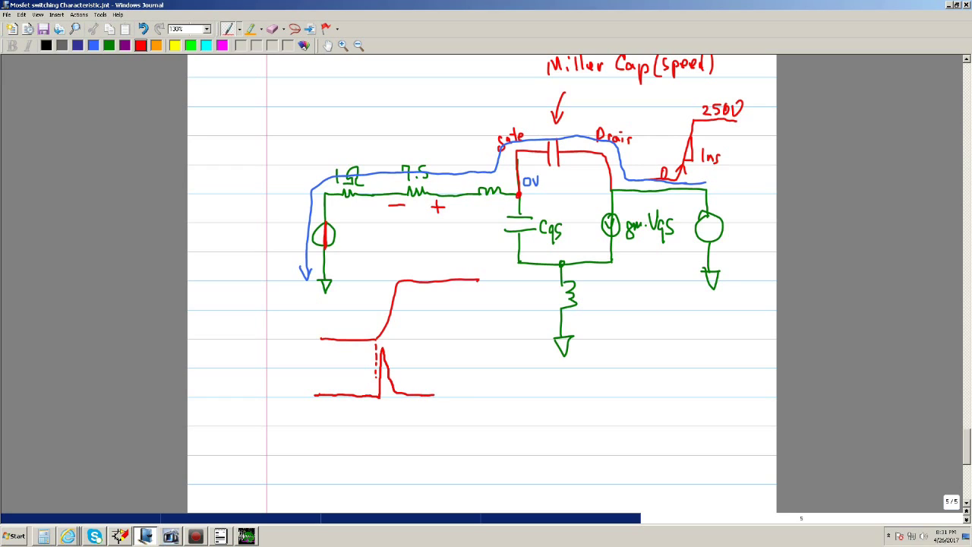
drag(481, 394, 486, 395)
click(246, 537)
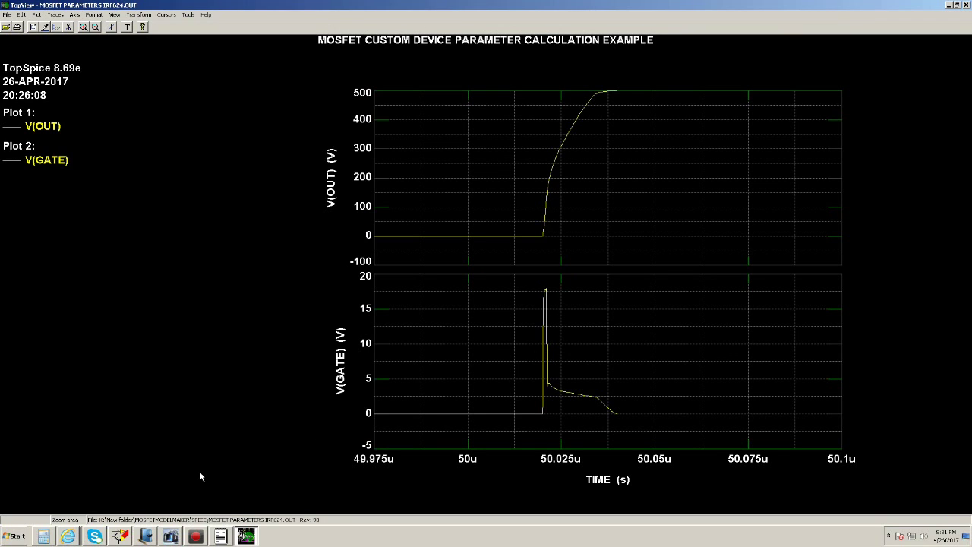
Glance at the TopSpice schematic and output listing, then return to the Journal Miller Cap sketch.
click(120, 536)
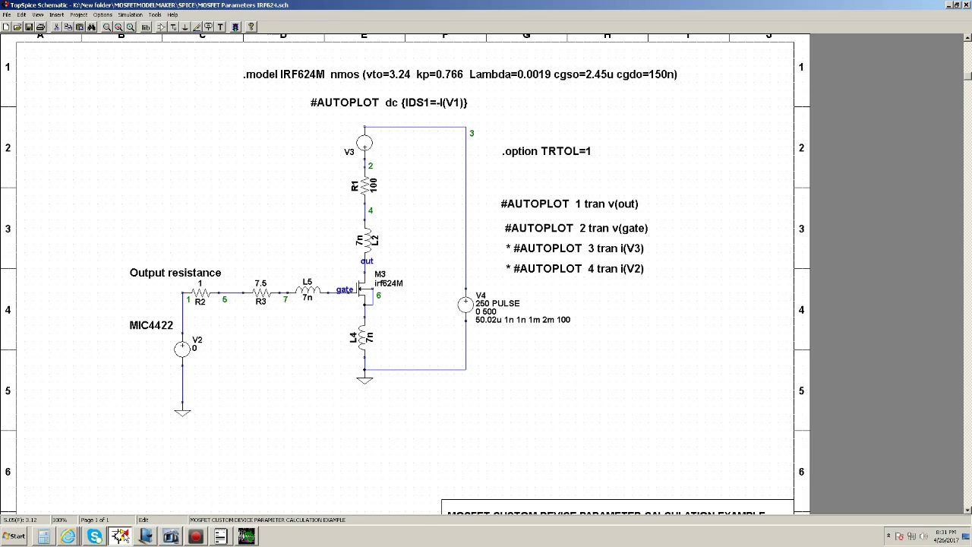
click(219, 536)
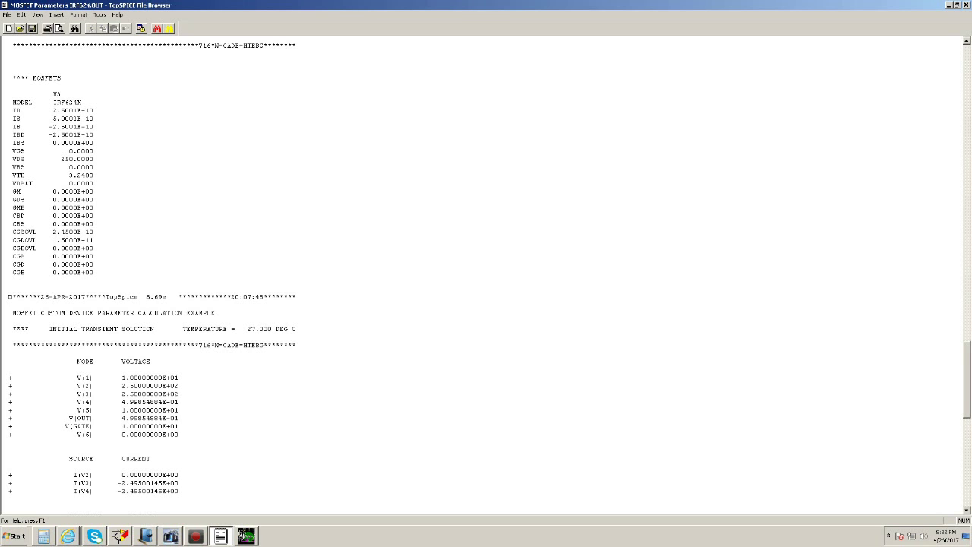
click(119, 536)
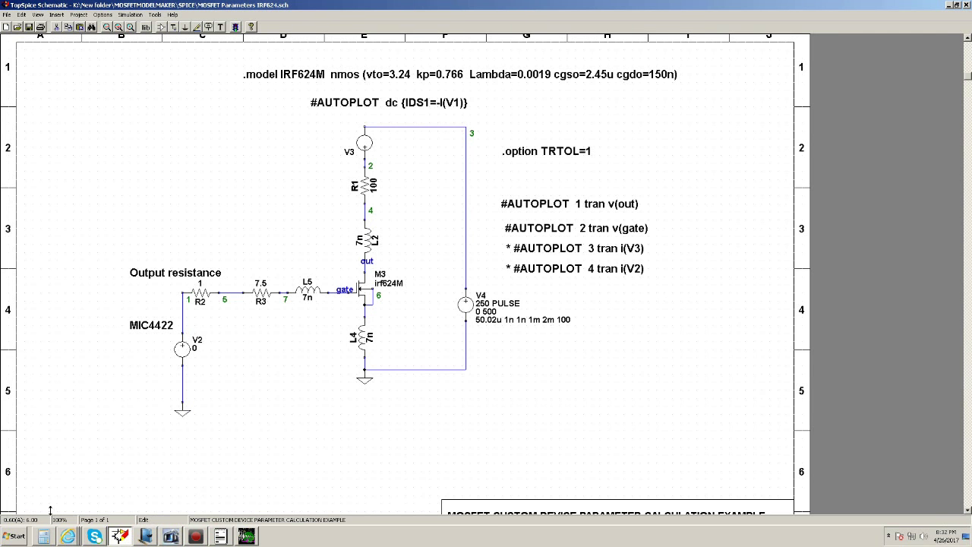
click(146, 536)
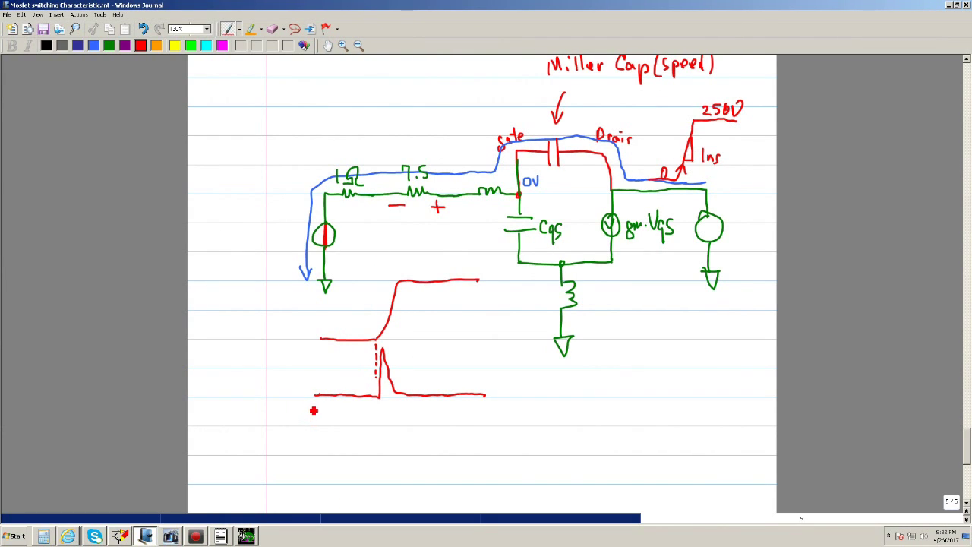
Write the label Cgd = 15pF below the waveforms.
mouse_move(311, 405)
mouse_down()
mouse_move(311, 423)
mouse_move(322, 436)
mouse_move(327, 427)
mouse_up()
mouse_move(334, 403)
mouse_down()
mouse_move(337, 424)
mouse_move(361, 412)
mouse_move(372, 420)
mouse_up()
drag(386, 409, 379, 422)
mouse_move(394, 414)
mouse_down()
mouse_move(394, 428)
mouse_move(405, 424)
mouse_up()
drag(406, 406, 415, 406)
drag(406, 415, 414, 415)
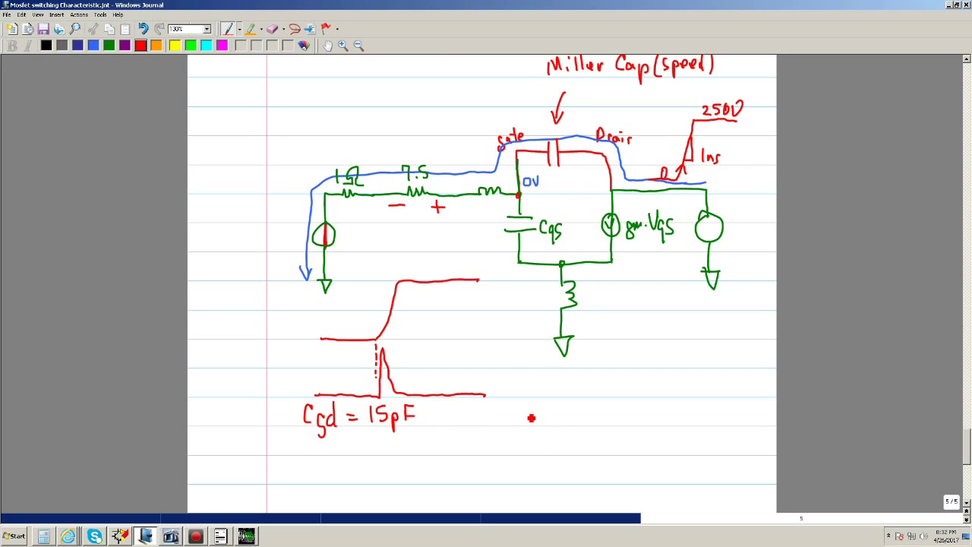
Write i = C·dv/dt = 15pF · 25 and label ΔV across the Miller capacitor.
click(530, 396)
mouse_move(529, 407)
mouse_down()
mouse_move(525, 419)
mouse_move(555, 407)
mouse_move(609, 415)
mouse_move(621, 398)
mouse_up()
click(593, 412)
mouse_move(567, 418)
mouse_down()
mouse_move(621, 413)
mouse_move(593, 439)
mouse_up()
drag(585, 429, 659, 411)
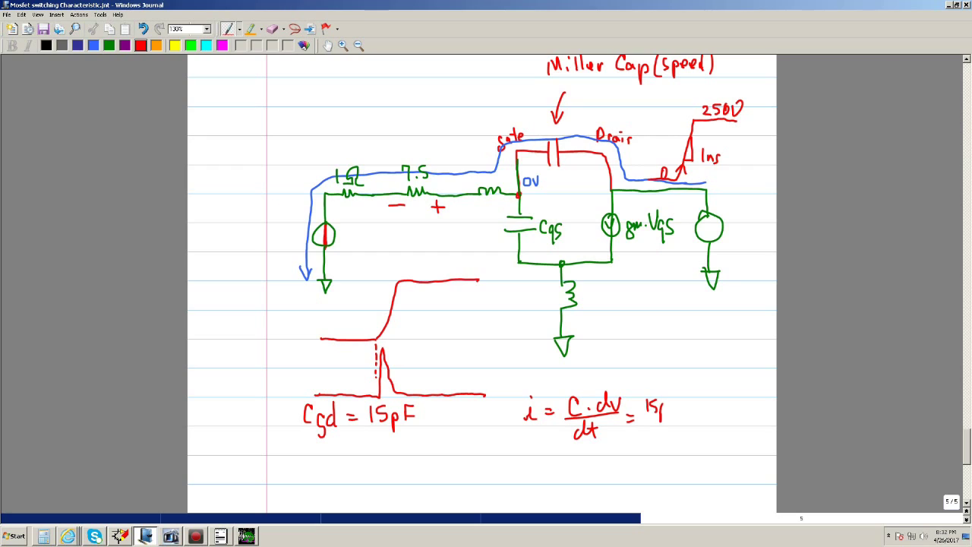
mouse_move(662, 403)
mouse_down()
mouse_move(670, 415)
mouse_move(699, 401)
mouse_move(703, 410)
mouse_up()
click(683, 409)
mouse_move(559, 184)
mouse_down()
mouse_move(565, 173)
mouse_move(558, 184)
mouse_move(577, 184)
mouse_move(581, 173)
mouse_up()
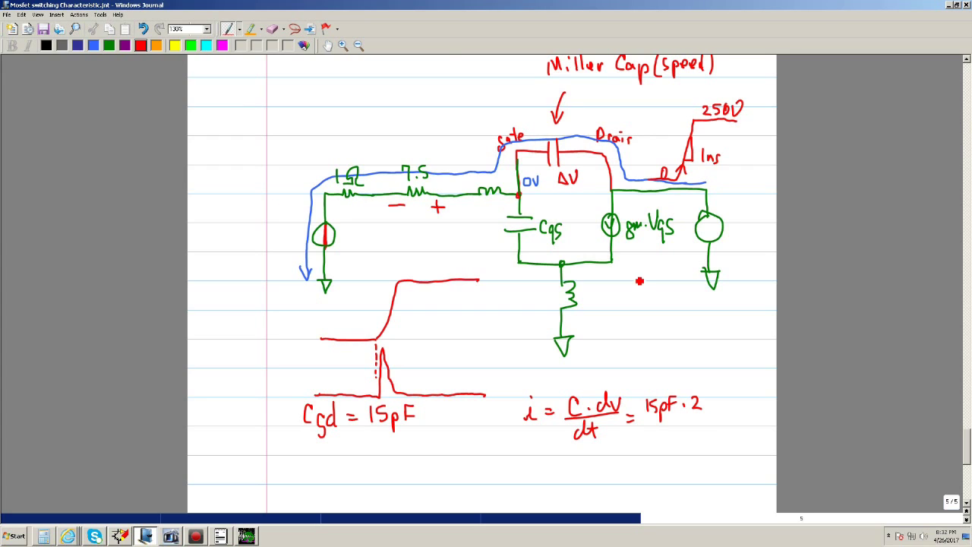
mouse_move(706, 395)
mouse_down()
mouse_move(708, 408)
mouse_move(716, 396)
mouse_up()
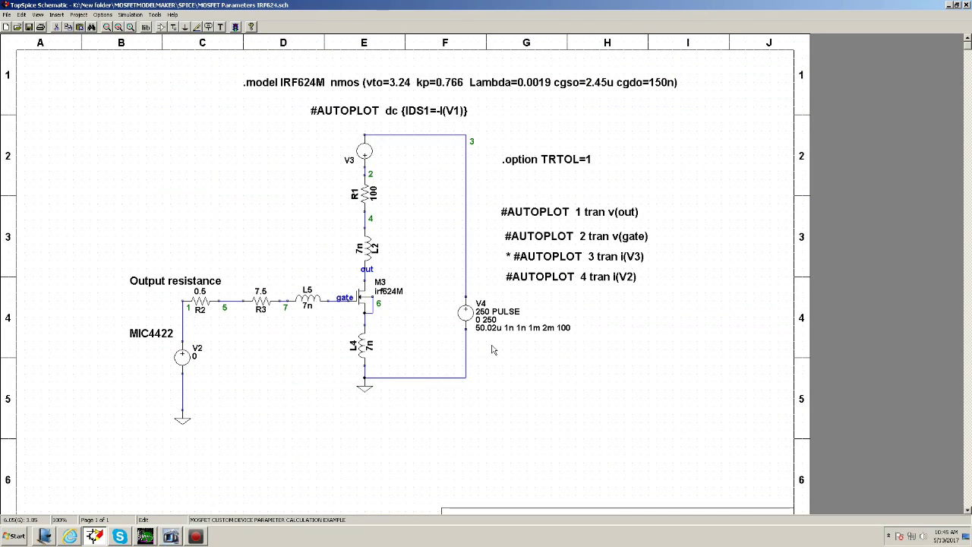
Set V4's PULSE rise and fall times to 10n and rerun the simulation.
double_click(465, 318)
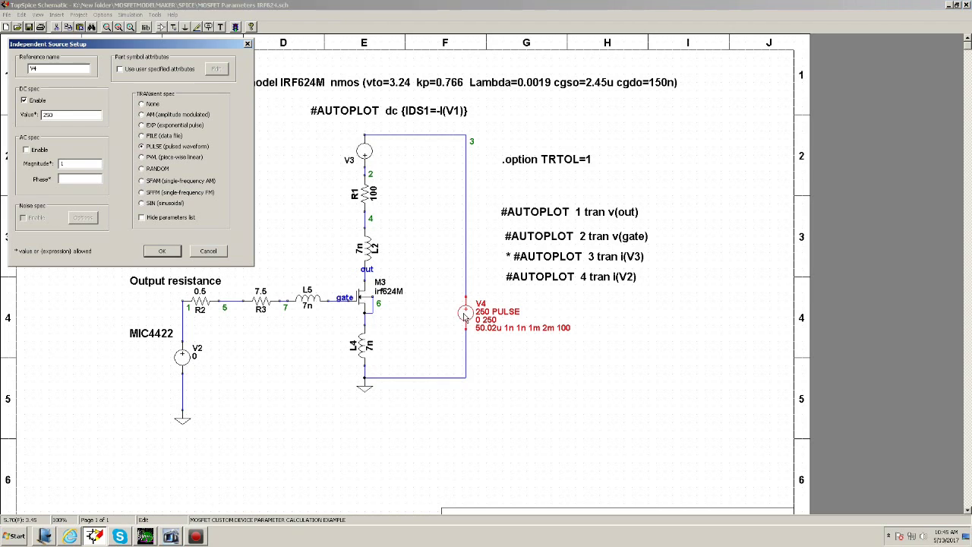
click(164, 150)
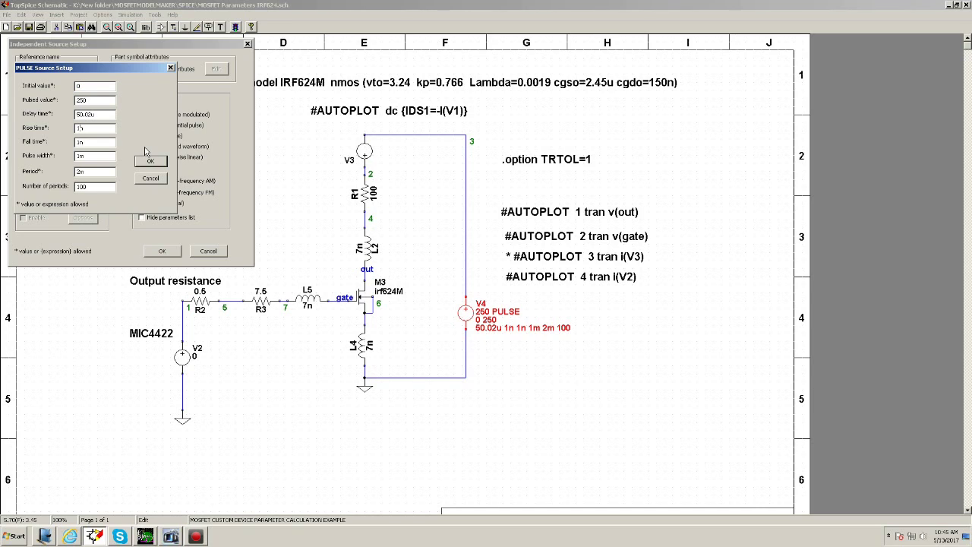
text(0)
click(150, 163)
click(168, 253)
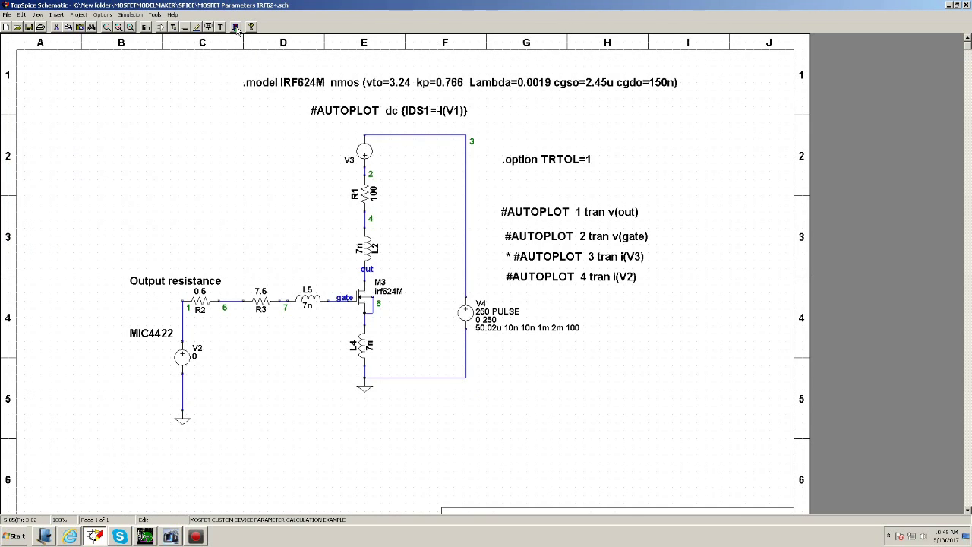
click(236, 27)
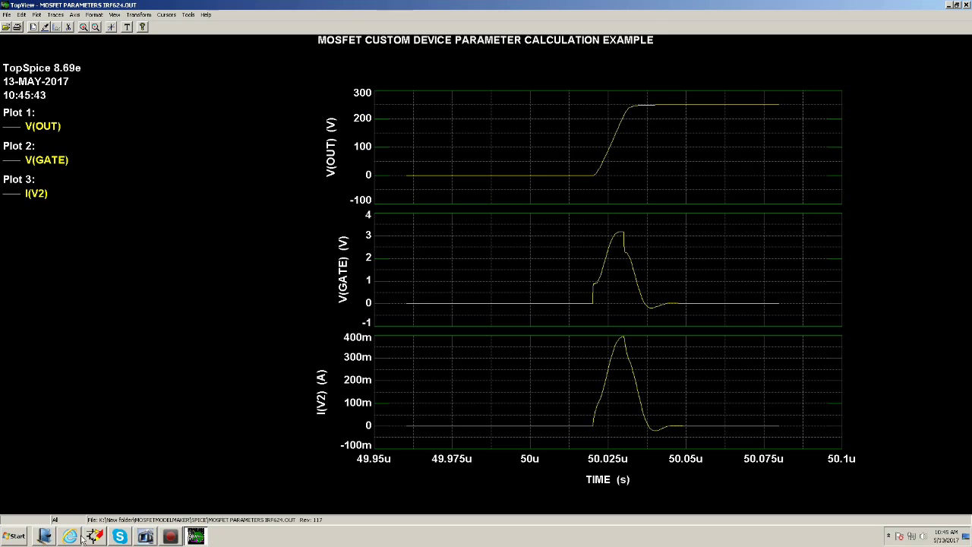
Bring Journal forward, show all windows side by side, and minimize the schematic.
click(43, 536)
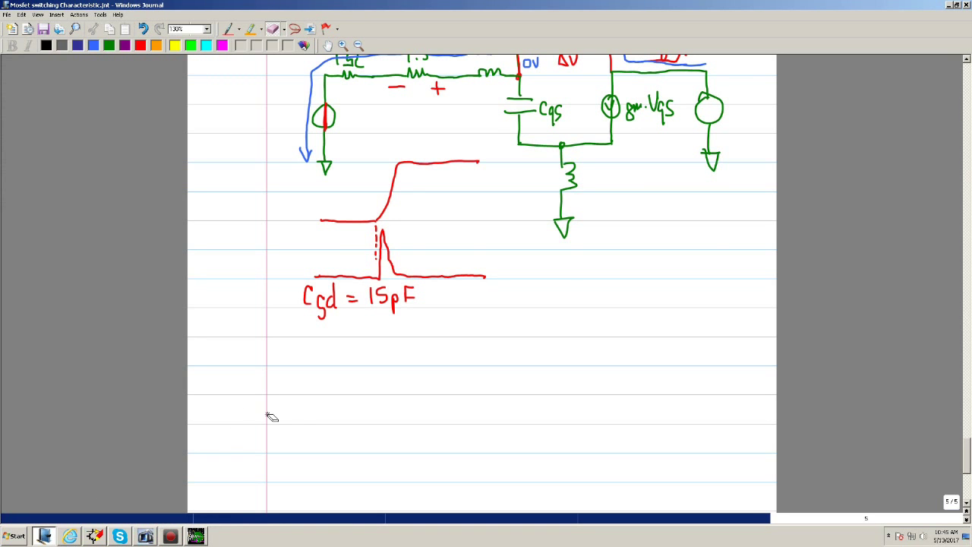
scroll(297, 414, up, 3)
scroll(296, 414, down, 1)
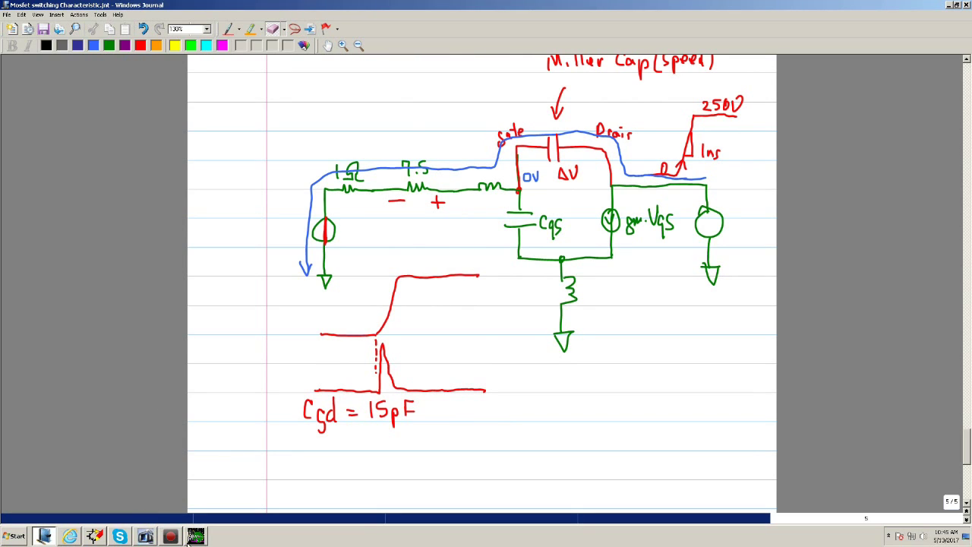
right_click(241, 539)
click(280, 488)
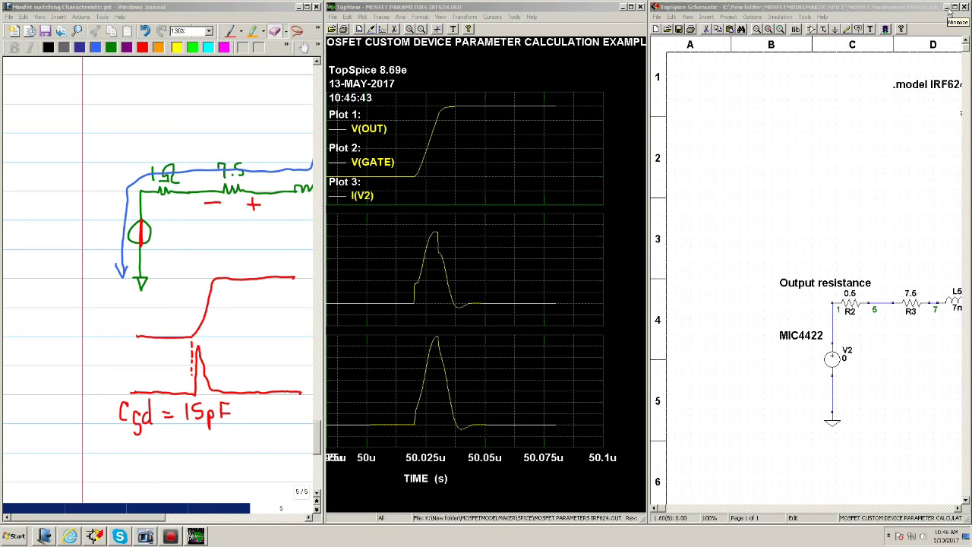
click(947, 7)
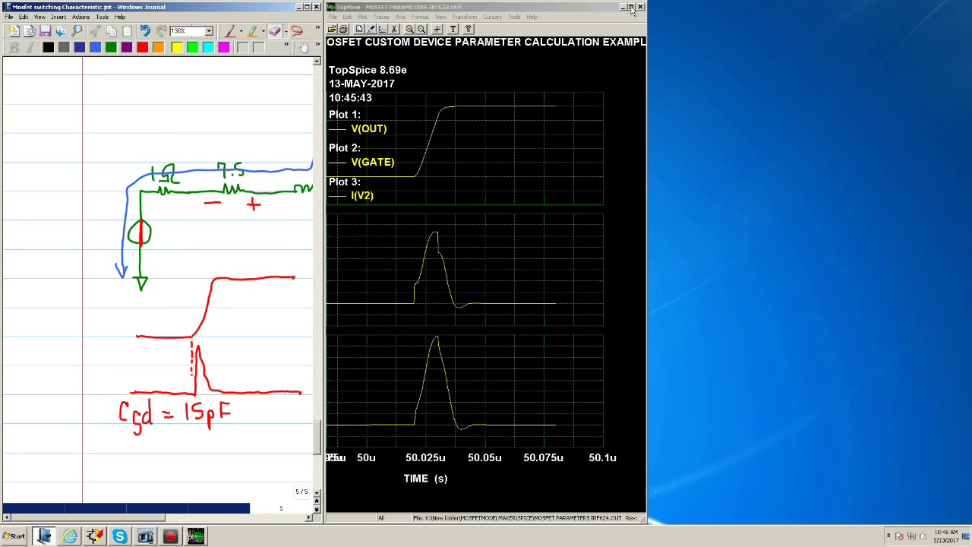
Tile Journal beside TopView to compare with the 250V pulse sketch, then maximize Journal.
right_click(439, 536)
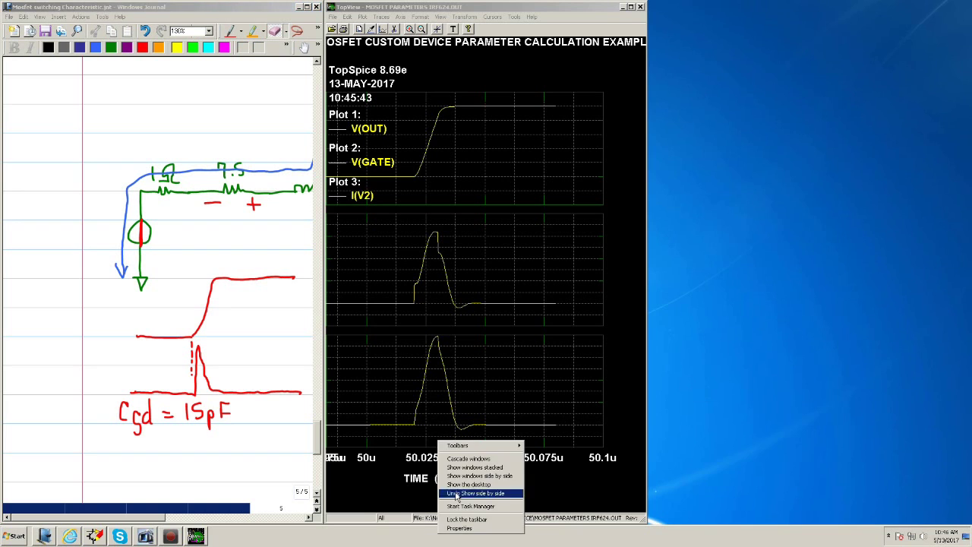
click(472, 484)
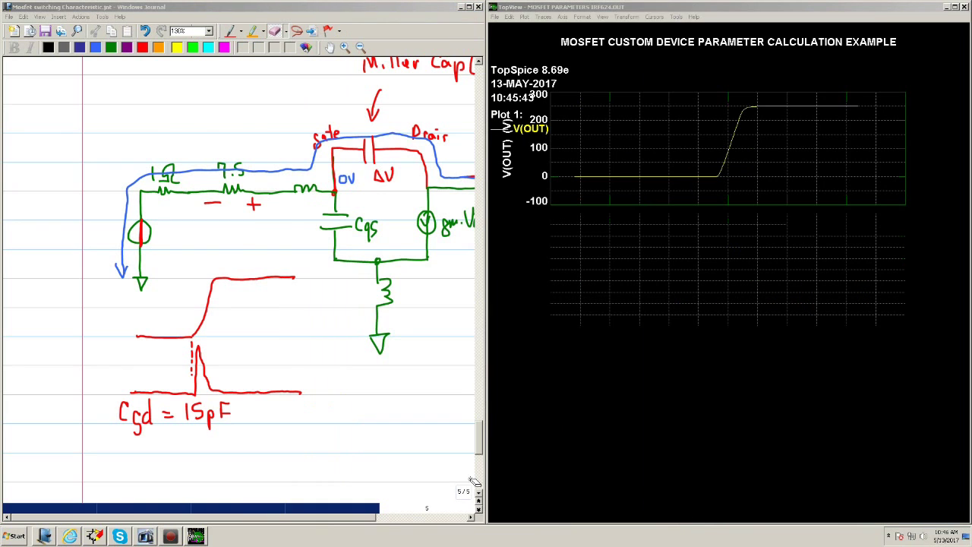
click(472, 517)
click(472, 518)
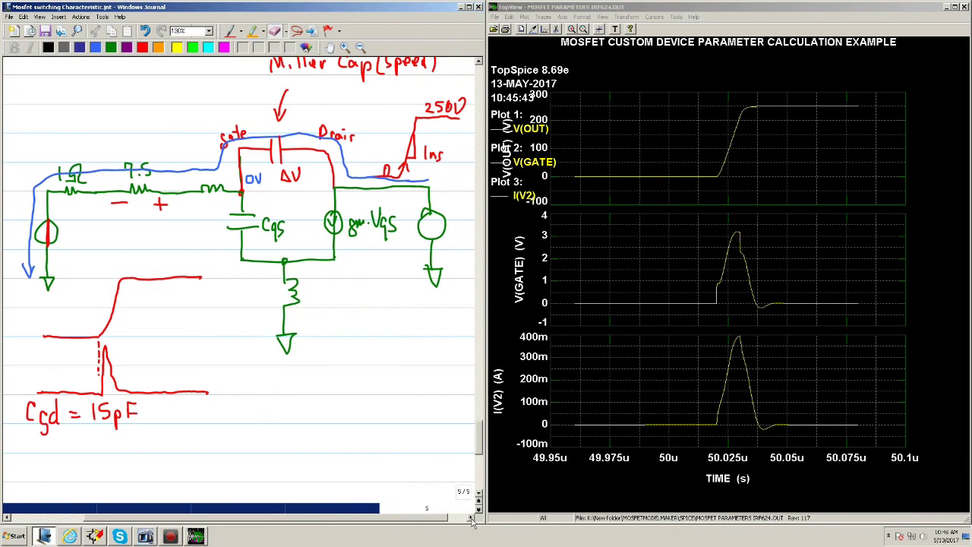
click(472, 518)
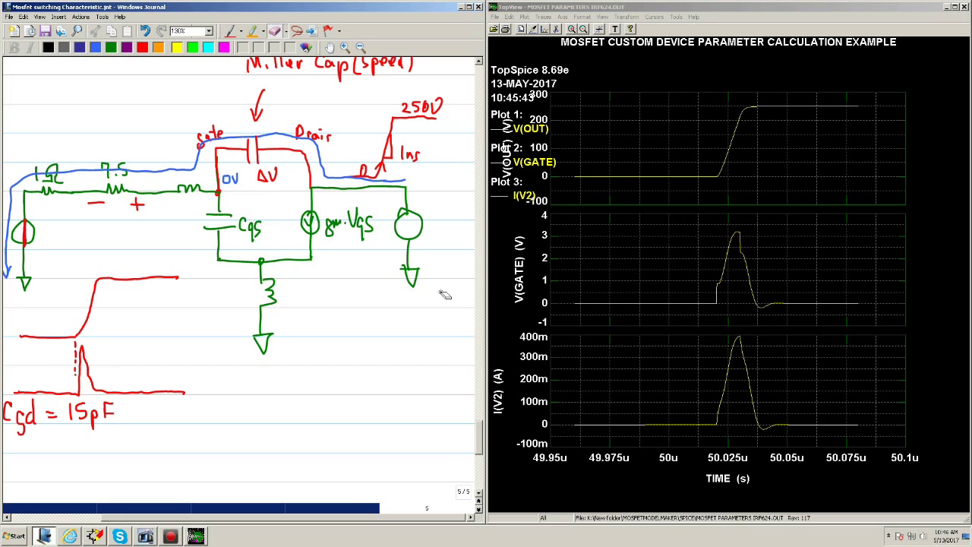
click(470, 9)
scroll(636, 262, down, 1)
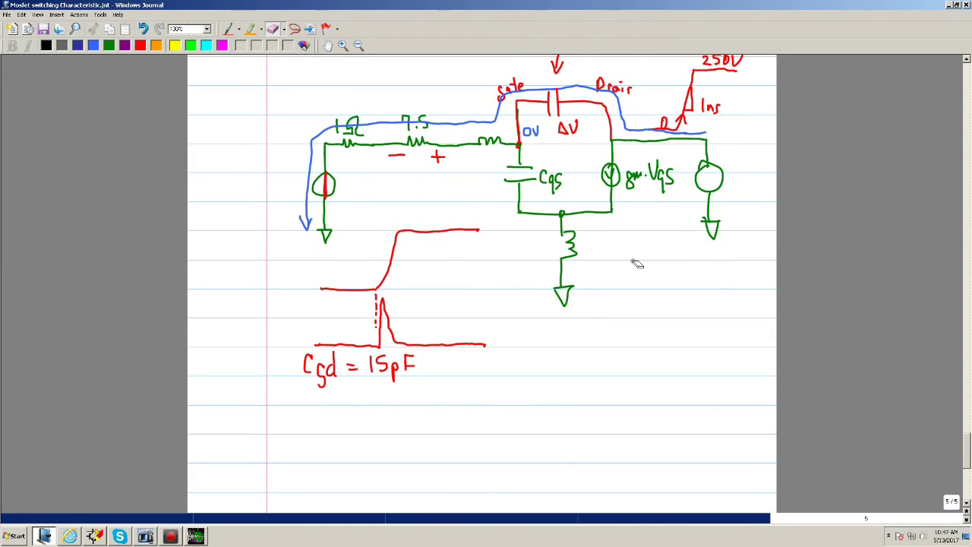
With the pen, label the gate current and write Igate = below the waveforms.
click(228, 31)
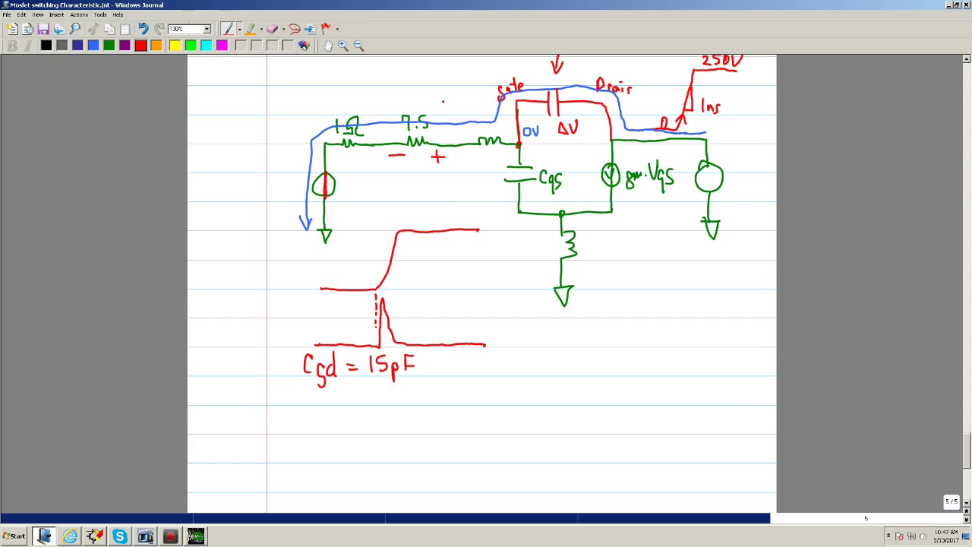
mouse_move(443, 101)
mouse_down()
mouse_move(442, 118)
mouse_move(449, 97)
mouse_move(454, 118)
mouse_move(480, 111)
mouse_up()
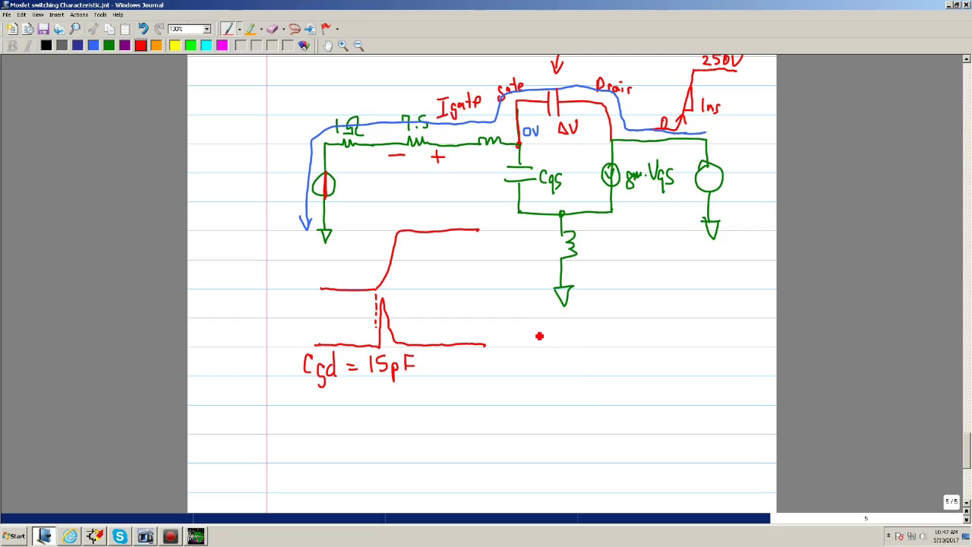
drag(534, 329, 536, 345)
mouse_move(531, 348)
mouse_down()
mouse_move(542, 347)
mouse_move(540, 327)
mouse_move(554, 351)
mouse_move(564, 346)
mouse_up()
drag(570, 325, 573, 346)
drag(566, 336, 575, 334)
drag(575, 340, 604, 336)
mouse_move(595, 342)
mouse_down()
mouse_move(652, 340)
mouse_move(662, 325)
mouse_move(665, 344)
mouse_move(624, 368)
mouse_move(632, 368)
mouse_up()
Continue the equation with C·dv/dt = 15pF·250V and mark polarity across the Miller capacitor.
click(637, 332)
mouse_move(637, 354)
mouse_down()
mouse_move(640, 367)
mouse_move(678, 345)
mouse_move(697, 348)
mouse_up()
mouse_move(697, 337)
mouse_down()
mouse_move(701, 346)
mouse_move(709, 331)
mouse_up()
drag(702, 339, 707, 338)
click(717, 339)
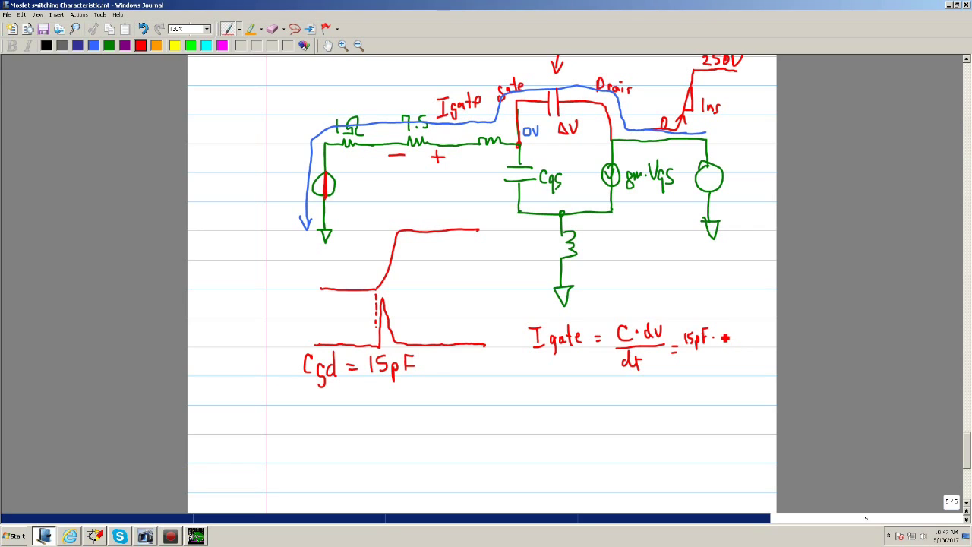
mouse_move(720, 335)
mouse_down()
mouse_move(747, 344)
mouse_move(762, 328)
mouse_up()
mouse_move(531, 111)
mouse_down()
mouse_move(575, 122)
mouse_move(581, 113)
mouse_up()
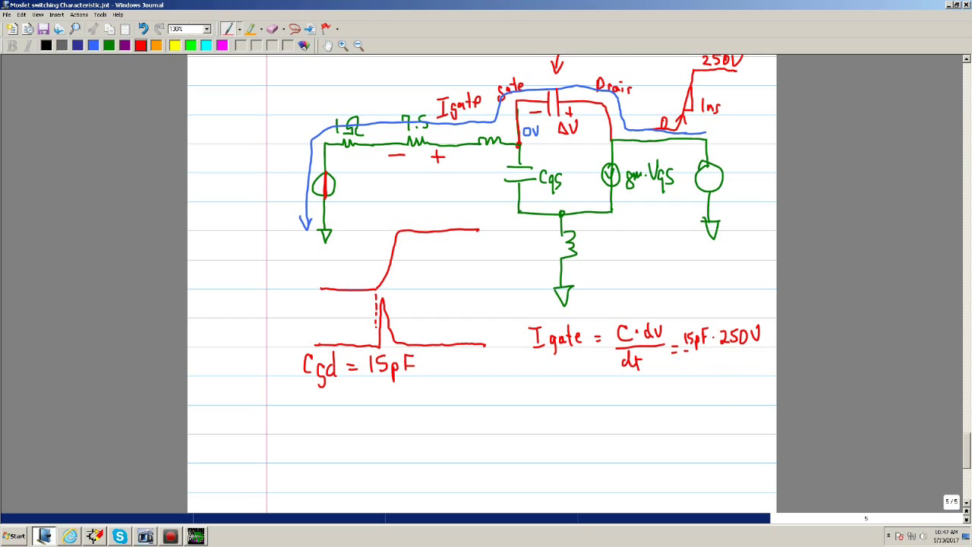
drag(717, 348, 756, 347)
Change the drain edge to 10ns, add 10ns as the denominator, and start the result line.
click(703, 91)
drag(703, 95, 703, 105)
mouse_move(710, 354)
mouse_down()
mouse_move(710, 368)
mouse_move(717, 355)
mouse_move(734, 367)
mouse_up()
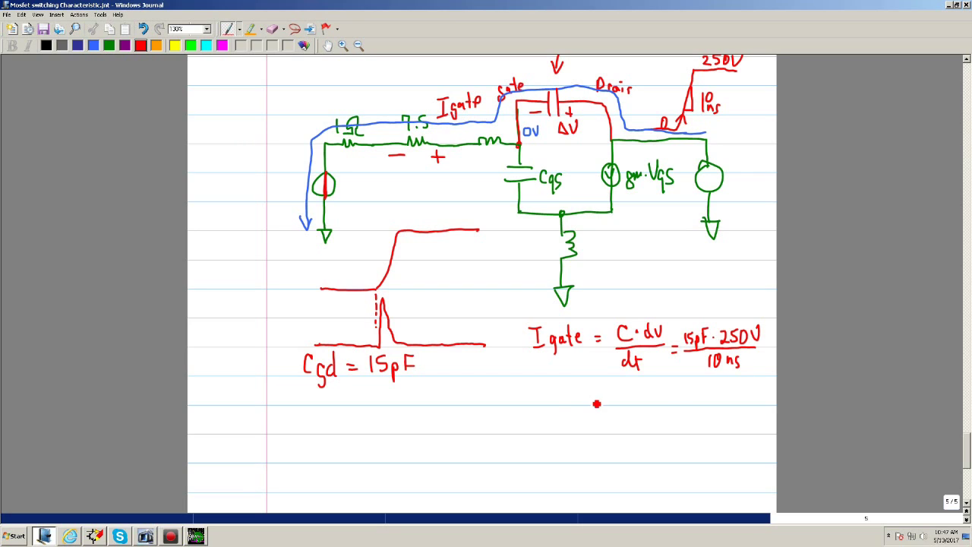
drag(538, 396, 548, 396)
click(6, 536)
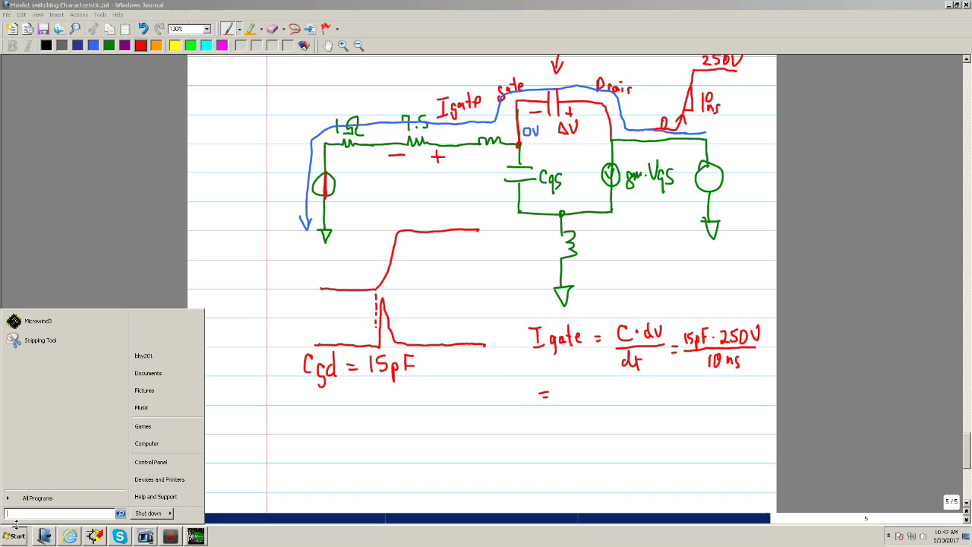
click(47, 498)
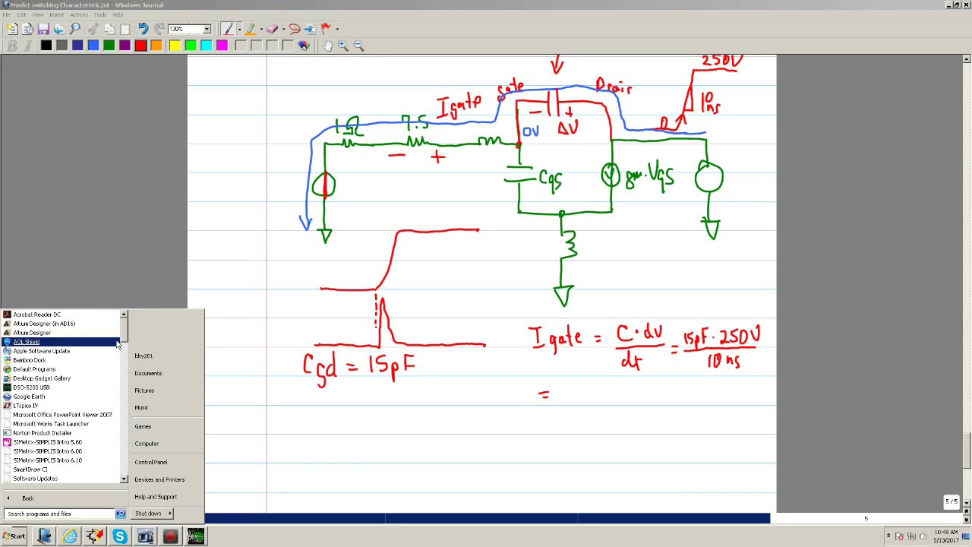
Launch Calculator from Accessories and enter 15e-12 for 15pF.
drag(127, 334, 127, 374)
click(41, 381)
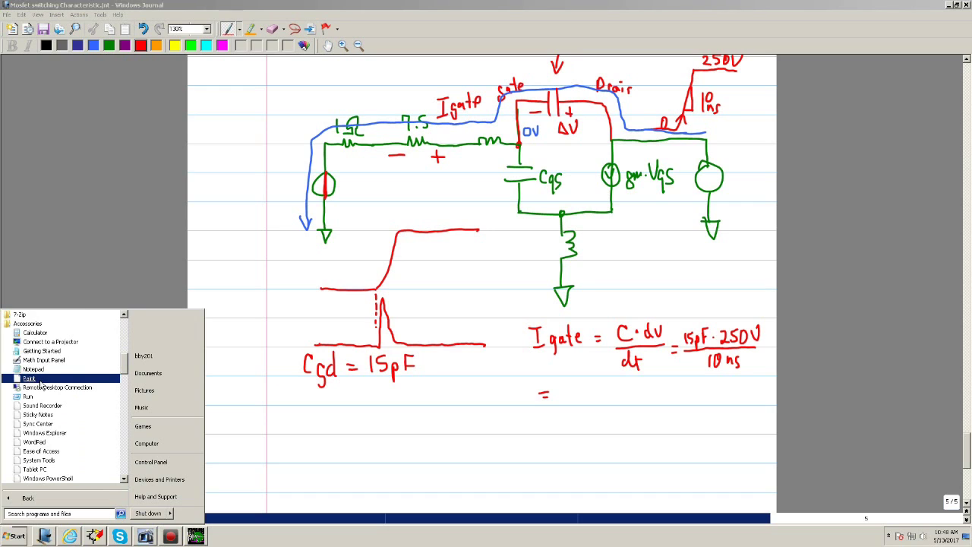
click(35, 334)
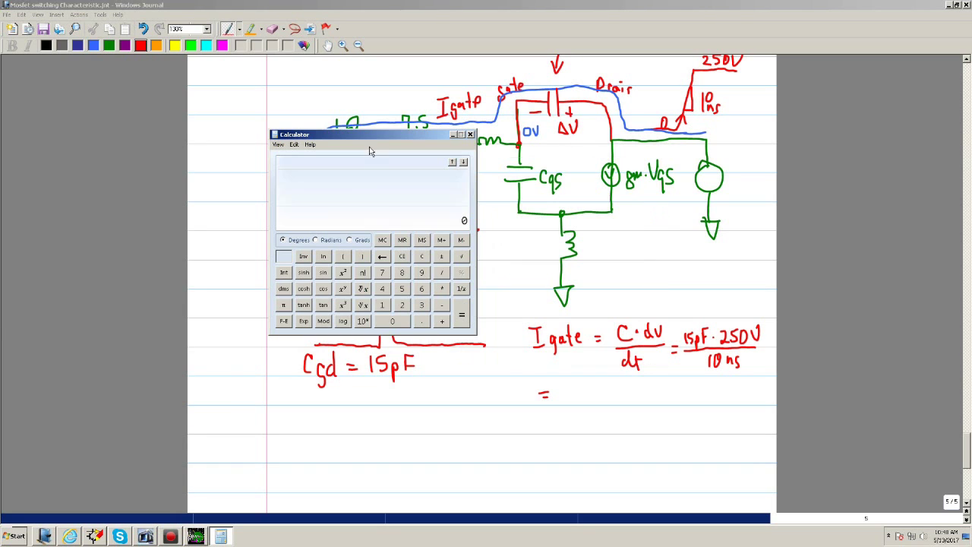
click(383, 305)
click(401, 291)
click(305, 324)
click(382, 305)
click(401, 305)
Multiply by 250, divide by 10e-9 to get 0.375, and return to Journal.
click(442, 289)
click(401, 306)
click(402, 289)
click(392, 321)
click(461, 315)
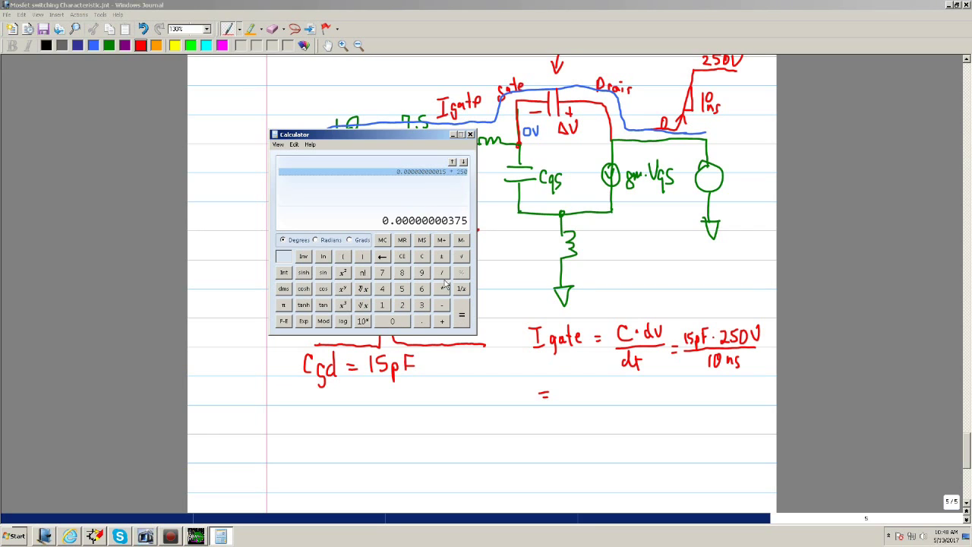
click(442, 273)
click(383, 305)
click(394, 323)
click(306, 322)
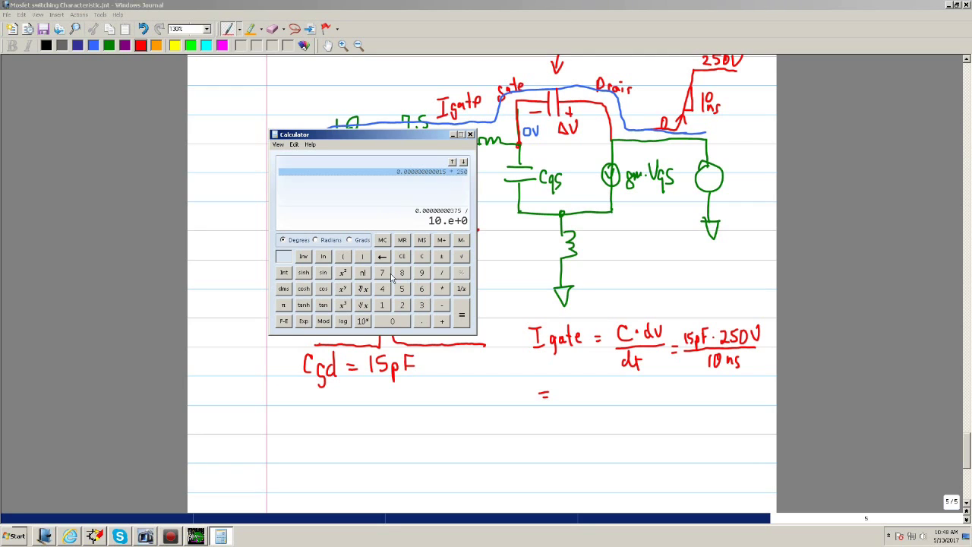
click(440, 257)
click(422, 274)
click(463, 320)
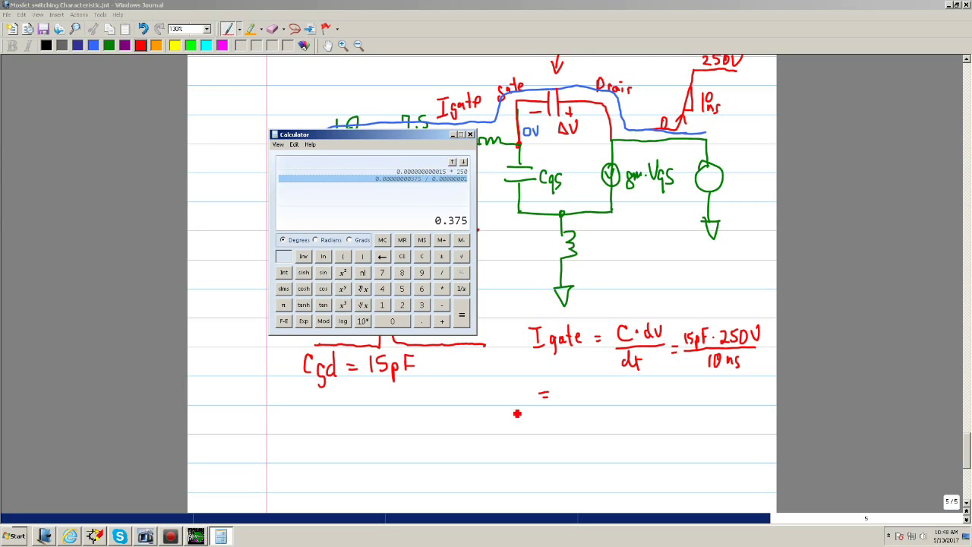
click(569, 393)
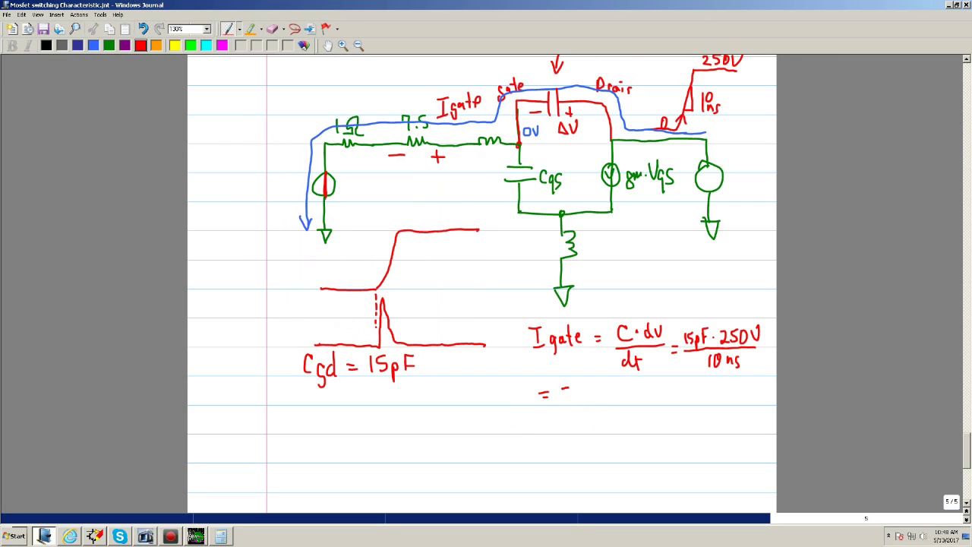
Write Igate = 375mA, add polarity marks, and label the source and gate nodes.
mouse_move(564, 388)
mouse_down()
mouse_move(567, 401)
mouse_move(623, 400)
mouse_up()
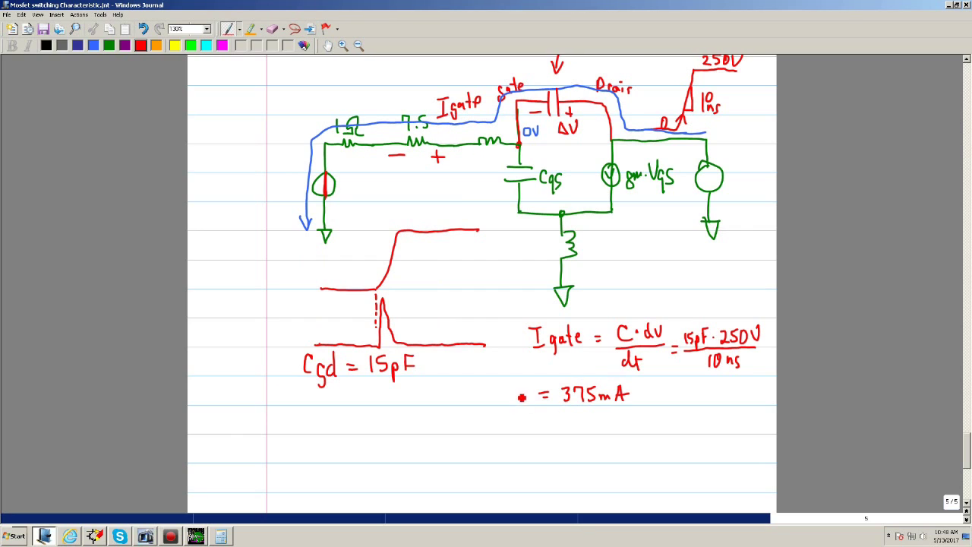
drag(492, 389, 504, 388)
mouse_move(493, 401)
mouse_down()
mouse_move(510, 401)
mouse_move(513, 415)
mouse_move(535, 401)
mouse_up()
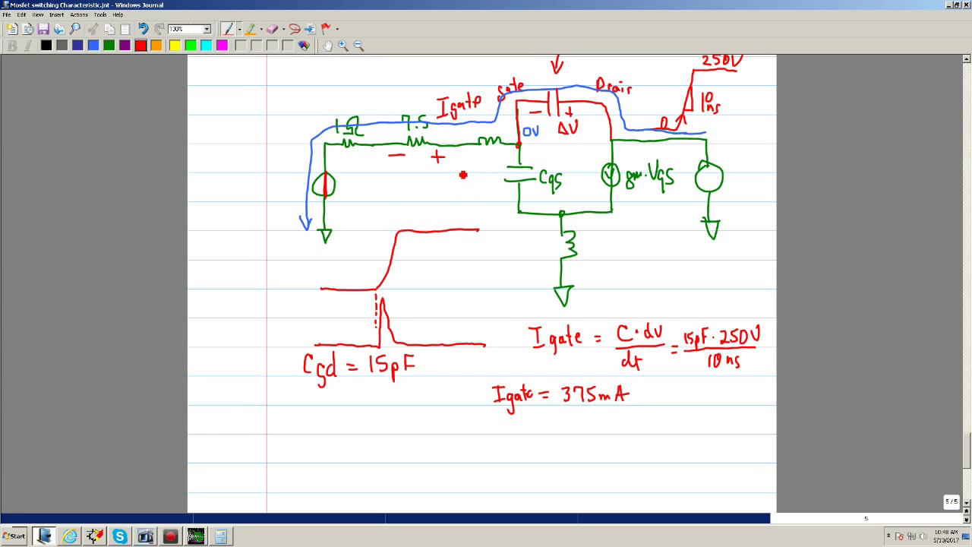
mouse_move(459, 170)
mouse_down()
mouse_move(484, 193)
mouse_move(482, 158)
mouse_move(477, 165)
mouse_up()
drag(513, 248, 526, 248)
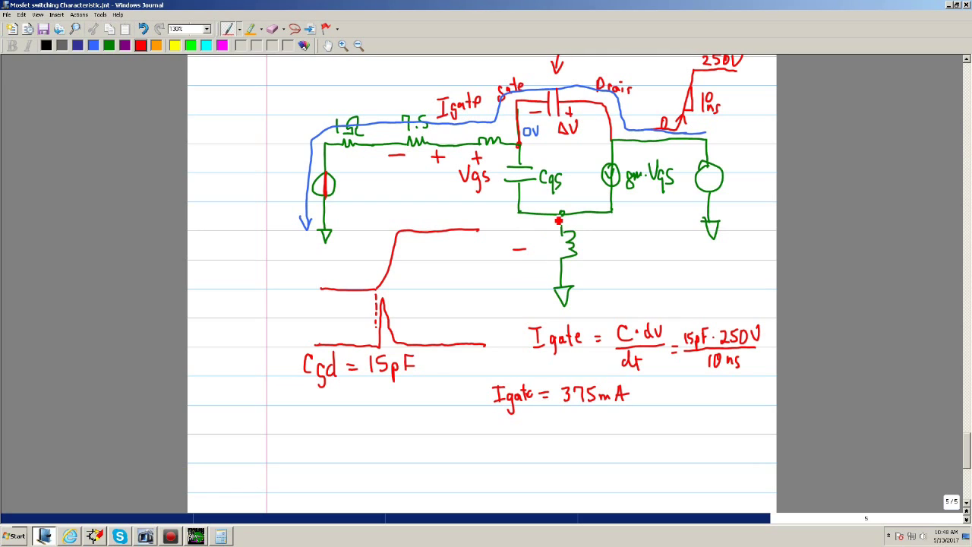
drag(542, 210, 587, 203)
drag(482, 127, 484, 133)
drag(489, 128, 506, 130)
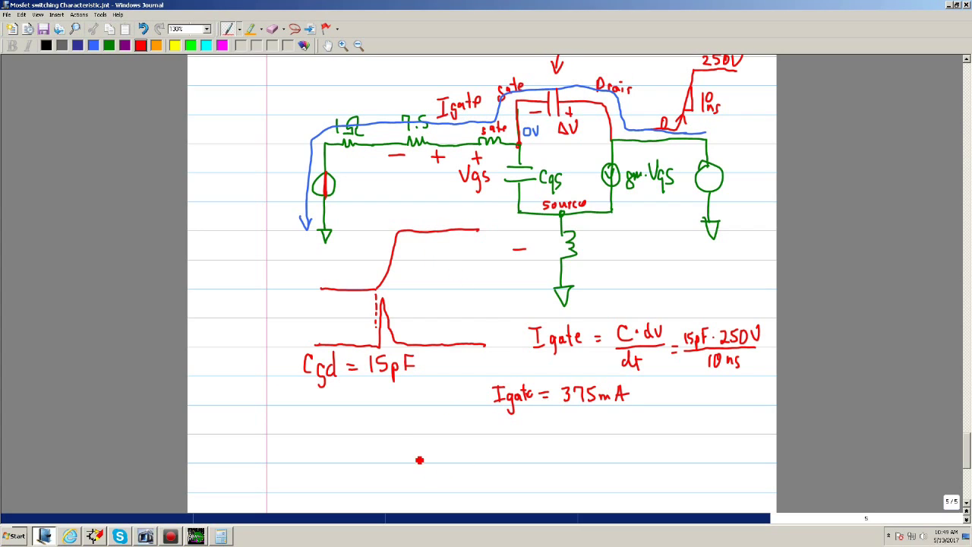
Write Vgate = Igate·Rgate and label the 7.5 resistor Rgate.
mouse_move(363, 412)
mouse_down()
mouse_move(382, 410)
mouse_move(384, 440)
mouse_move(410, 426)
mouse_move(432, 429)
mouse_up()
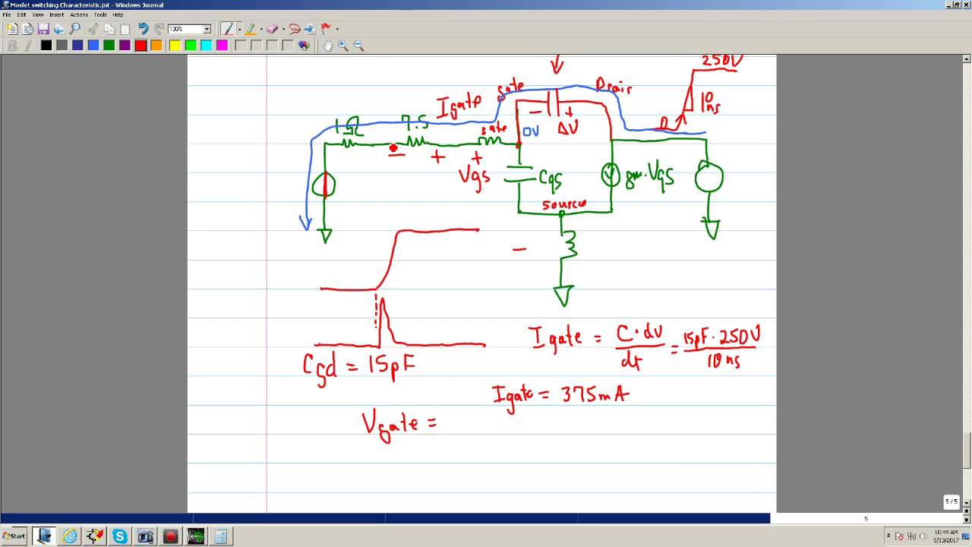
drag(398, 161, 412, 181)
mouse_move(453, 421)
mouse_down()
mouse_move(460, 433)
mouse_move(459, 415)
mouse_move(464, 445)
mouse_up()
drag(481, 429, 494, 425)
mouse_move(501, 434)
mouse_down()
mouse_move(529, 431)
mouse_move(538, 442)
mouse_up()
click(511, 428)
click(534, 430)
drag(551, 423, 561, 433)
drag(558, 422, 611, 430)
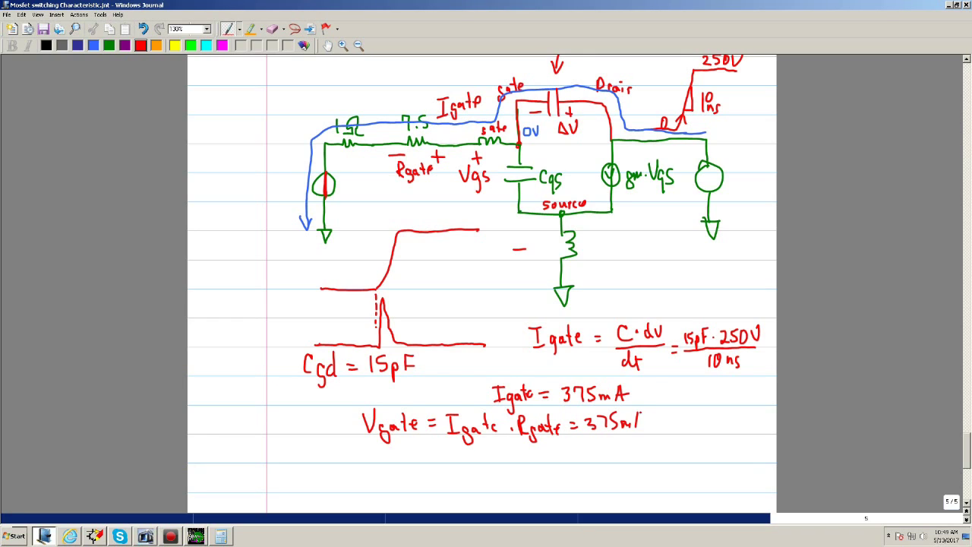
Complete the Vgate line with 375mA·7.5Ω = and clear the Calculator.
click(659, 423)
mouse_move(662, 416)
mouse_down()
mouse_move(670, 432)
mouse_move(722, 423)
mouse_up()
click(680, 430)
drag(714, 430, 722, 430)
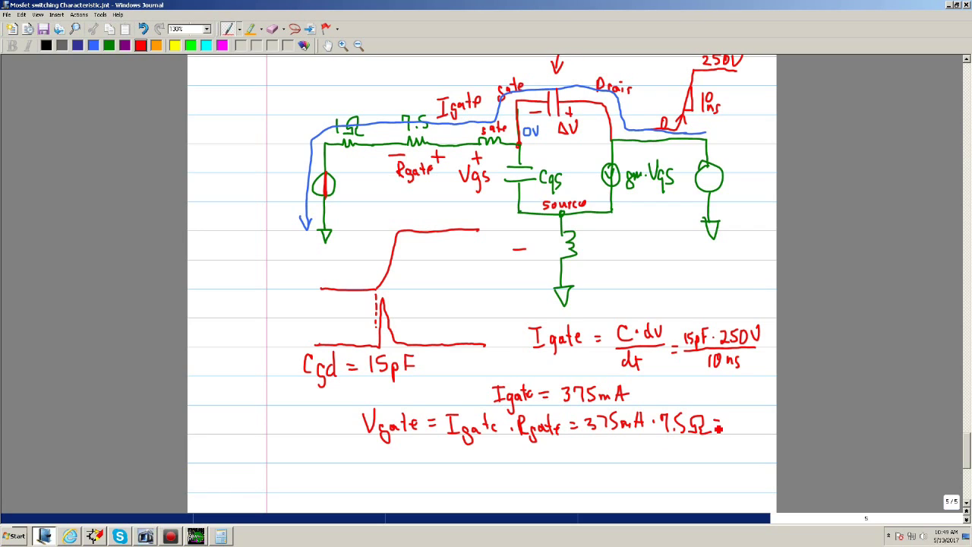
click(219, 537)
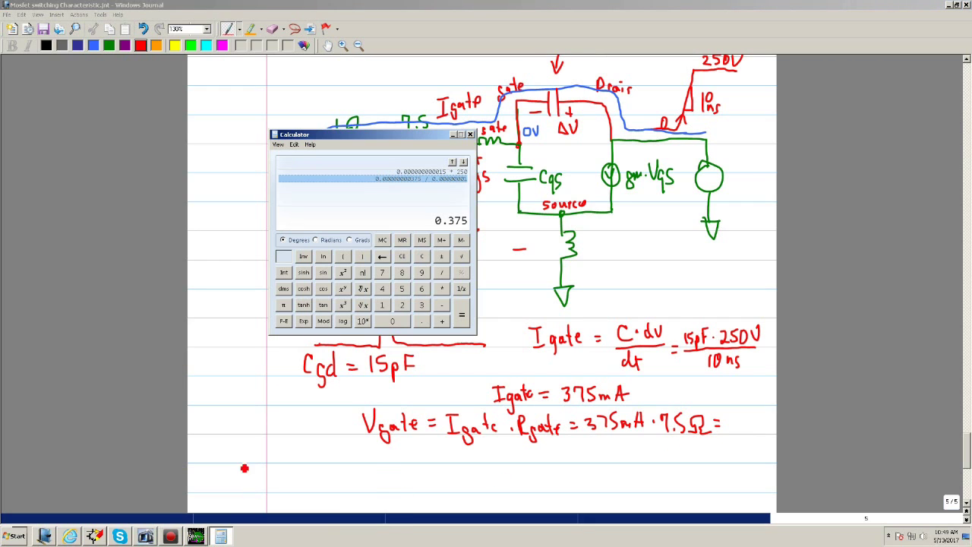
click(422, 257)
Compute 0.375 × 7.5 = 2.8125 in Calculator.
click(422, 321)
click(422, 305)
click(382, 272)
click(402, 292)
click(442, 288)
click(382, 273)
click(403, 292)
click(462, 324)
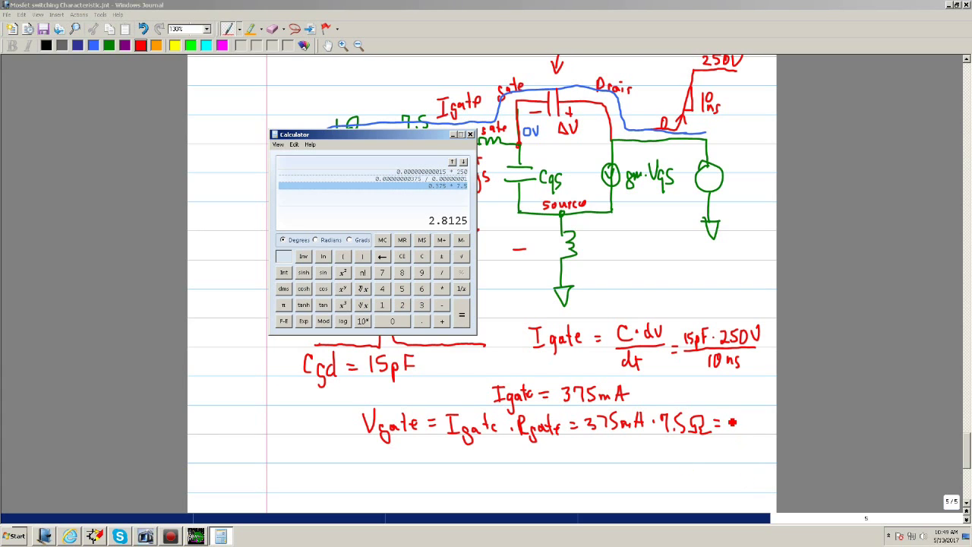
Write 2.8V after the Vgate equals sign and box both 2.8V and 375mA.
mouse_move(729, 419)
mouse_down()
mouse_move(733, 430)
mouse_move(757, 429)
mouse_move(763, 409)
mouse_move(725, 444)
mouse_move(770, 441)
mouse_move(771, 401)
mouse_move(734, 396)
mouse_up()
mouse_move(555, 379)
mouse_down()
mouse_move(555, 389)
mouse_move(589, 407)
mouse_move(632, 408)
mouse_move(625, 378)
mouse_move(555, 377)
mouse_up()
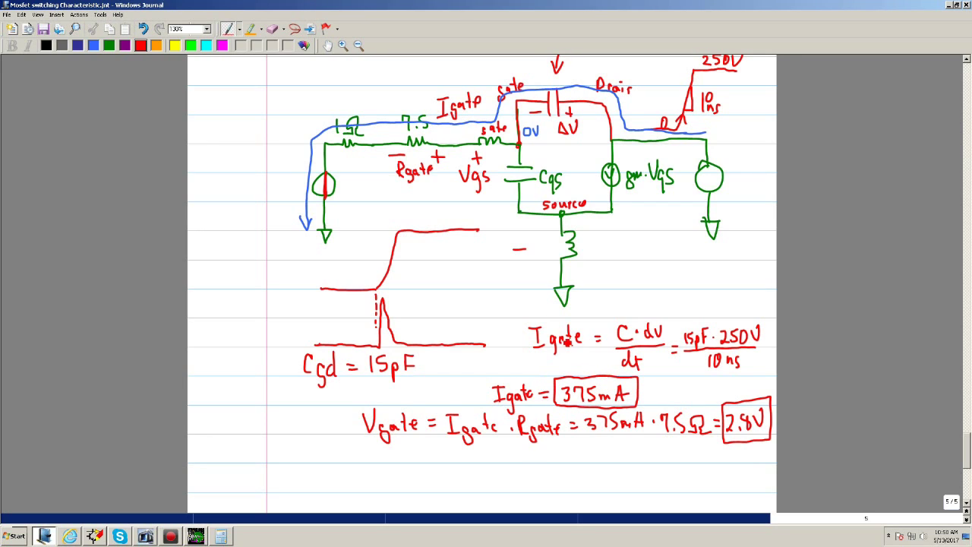
click(581, 541)
Tile the windows side by side, restore the earlier layout, and zoom the Journal notes out.
right_click(580, 541)
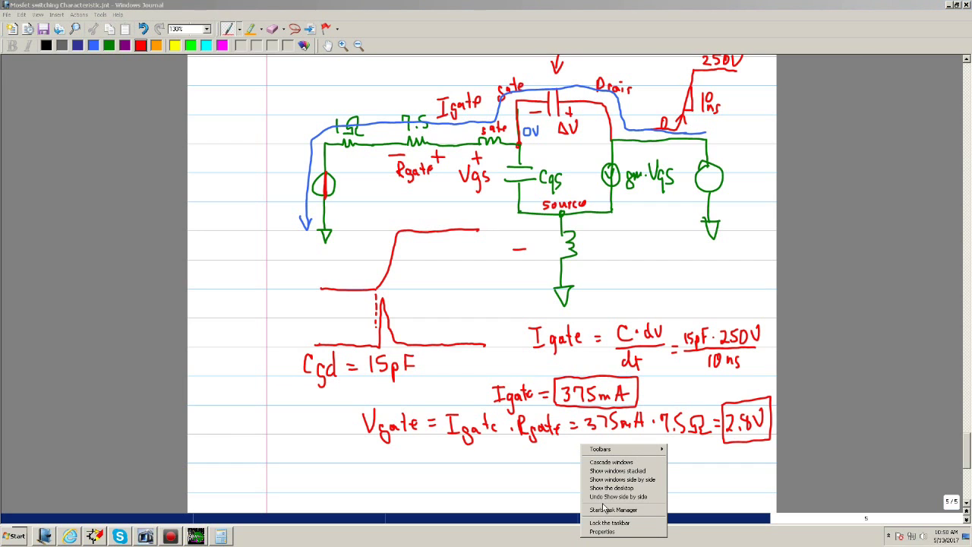
click(619, 483)
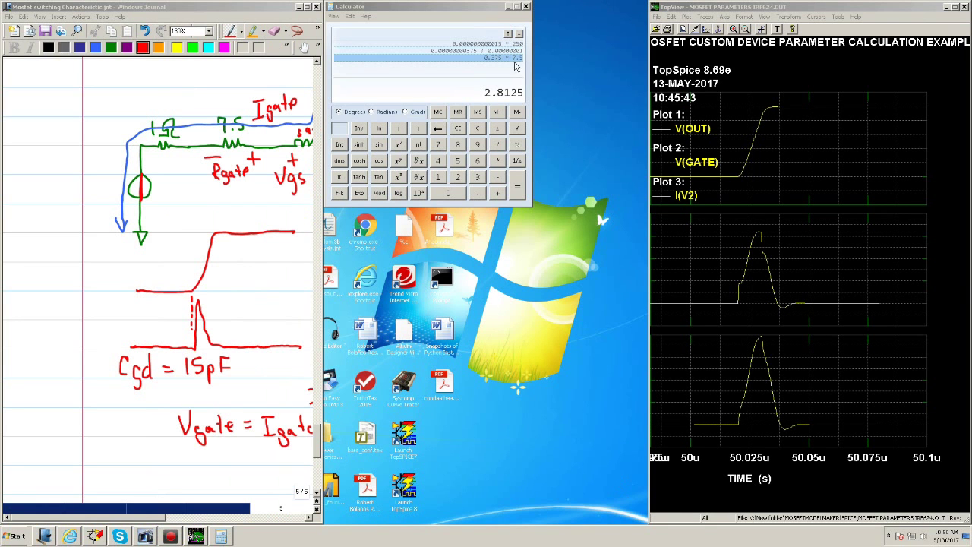
click(508, 8)
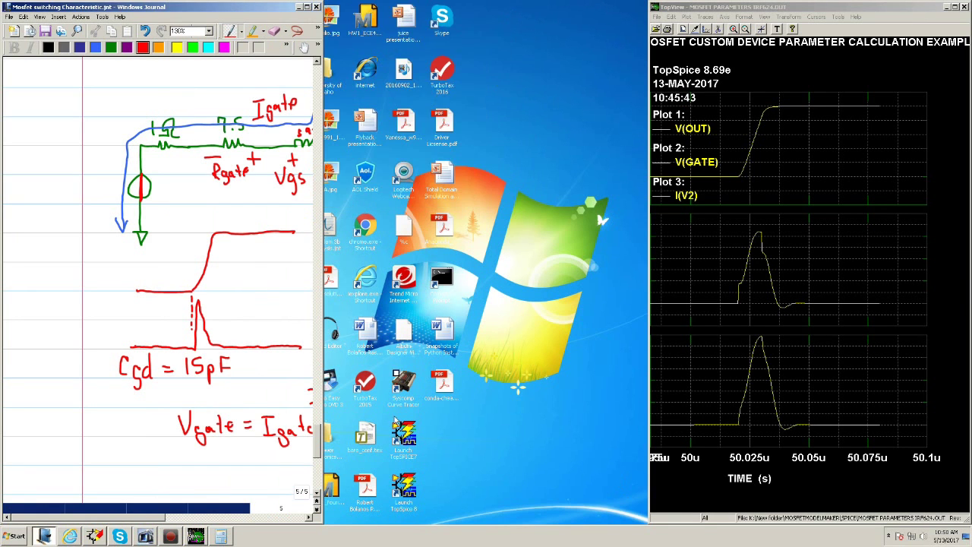
right_click(428, 537)
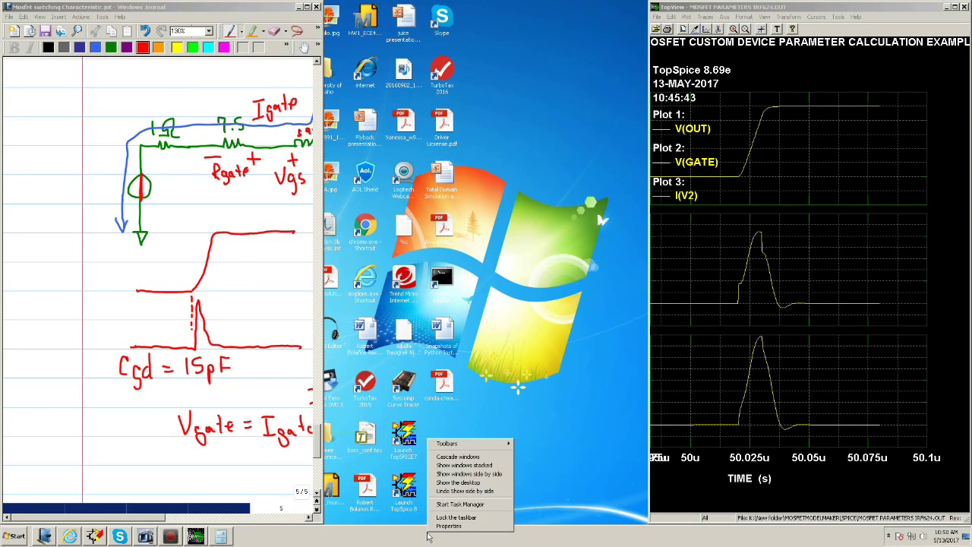
click(468, 491)
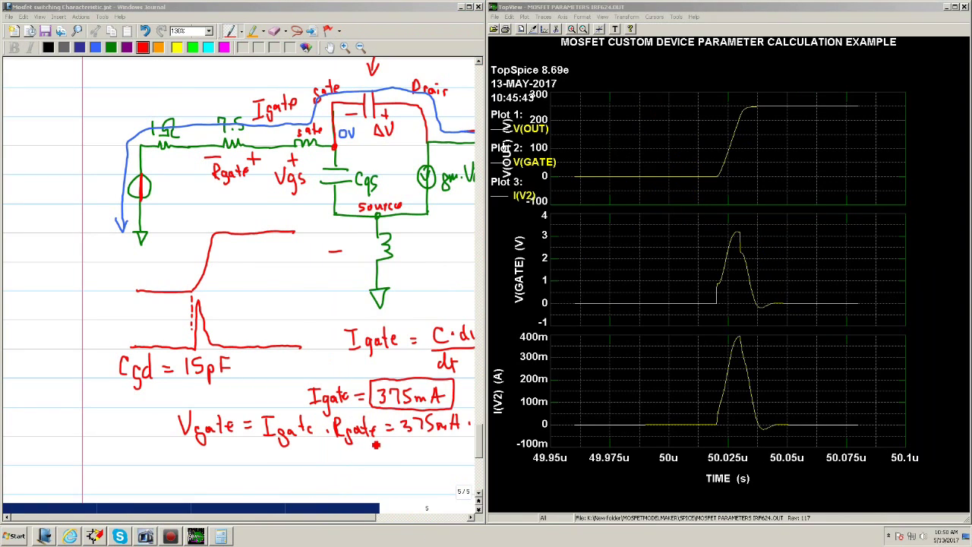
click(472, 517)
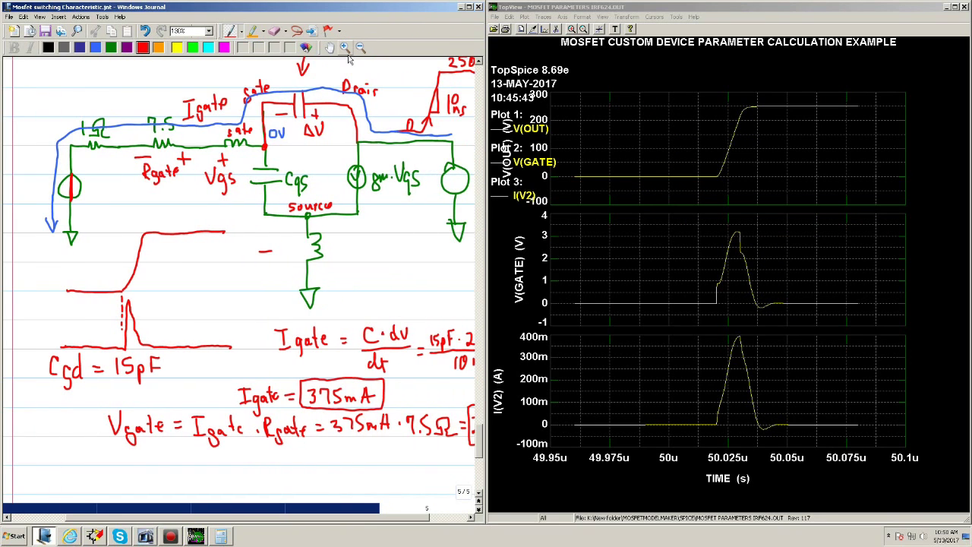
click(361, 48)
click(361, 47)
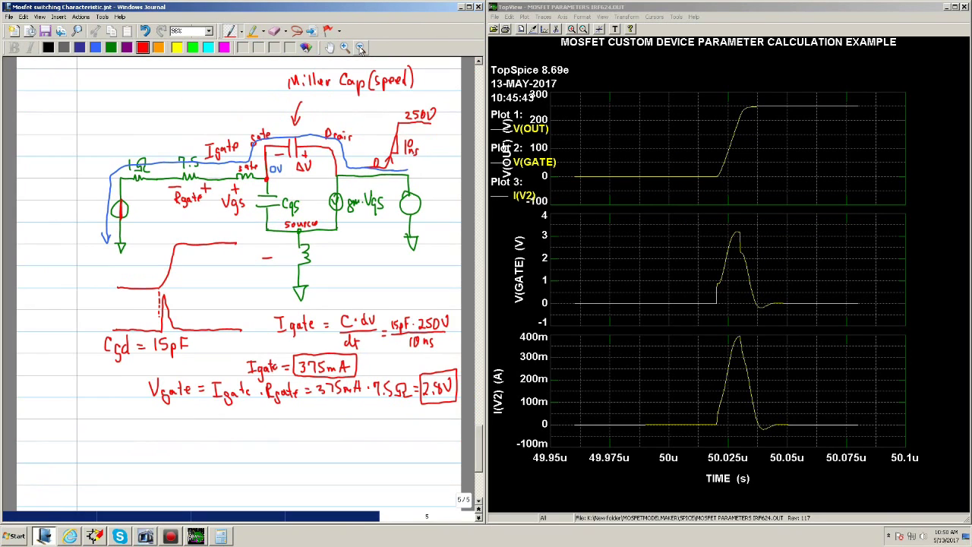
Show Cursor 1 in TopView to read V(GATE) ≈3.19 V at 50.029 µs, then open the schematic.
click(479, 505)
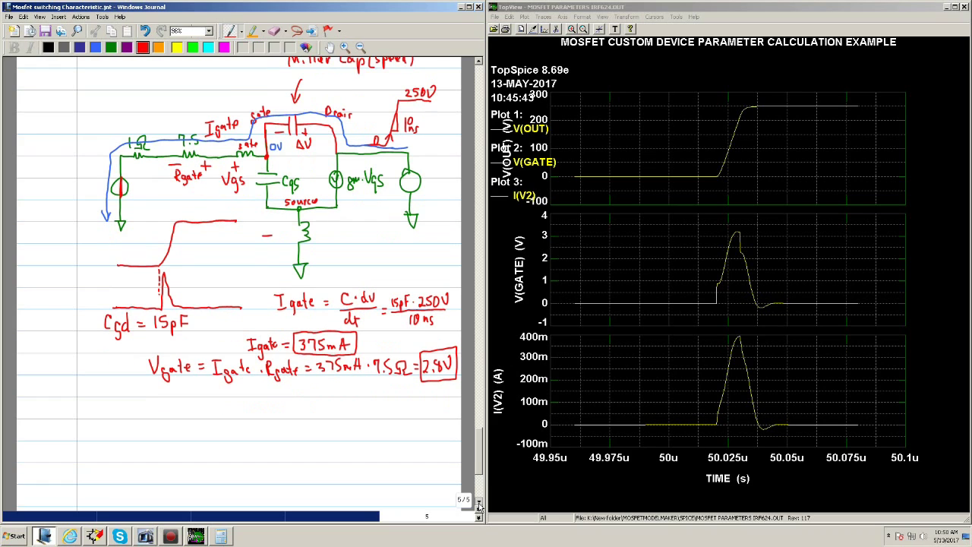
click(479, 504)
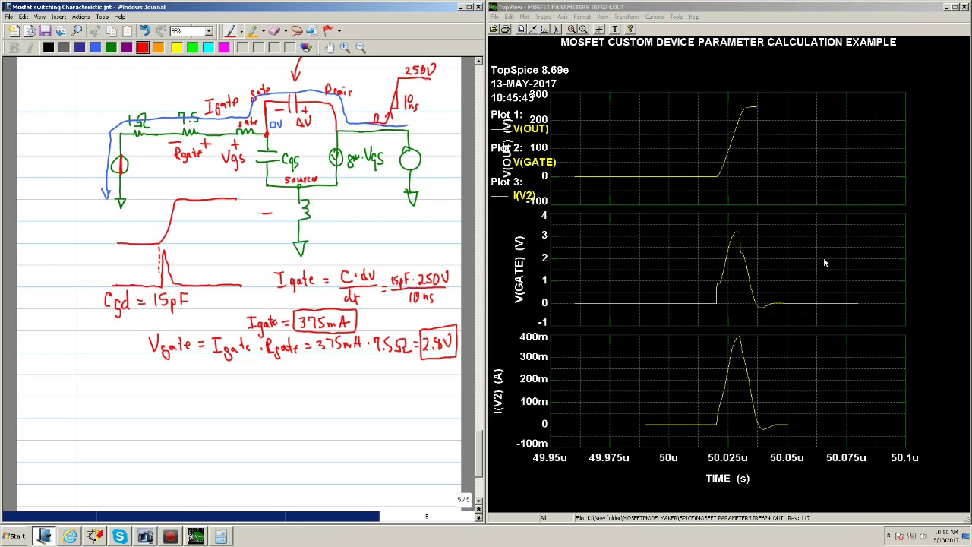
click(655, 17)
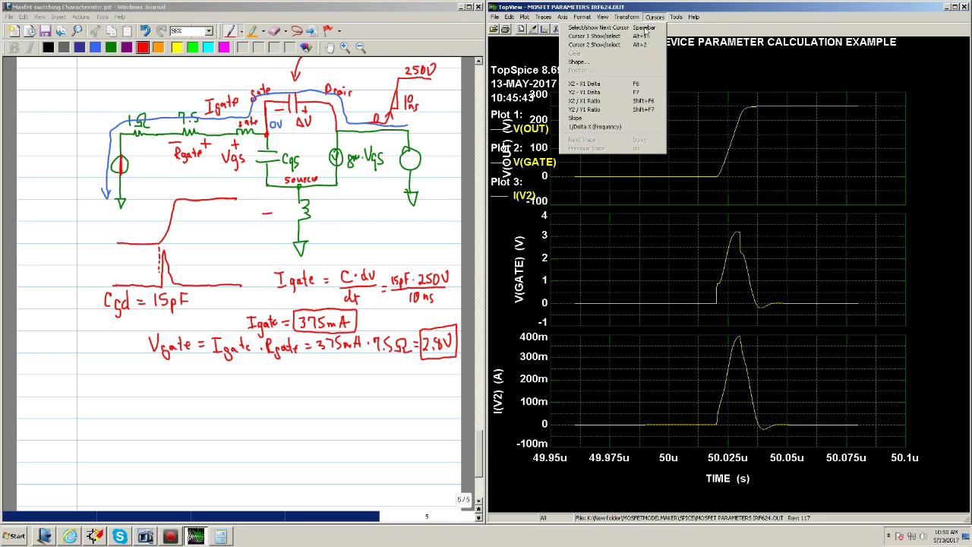
click(619, 38)
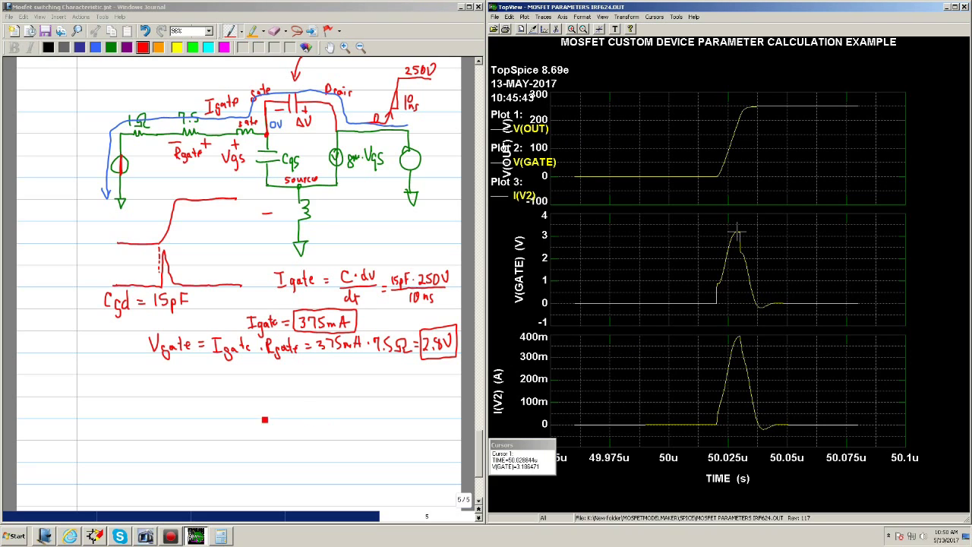
click(94, 536)
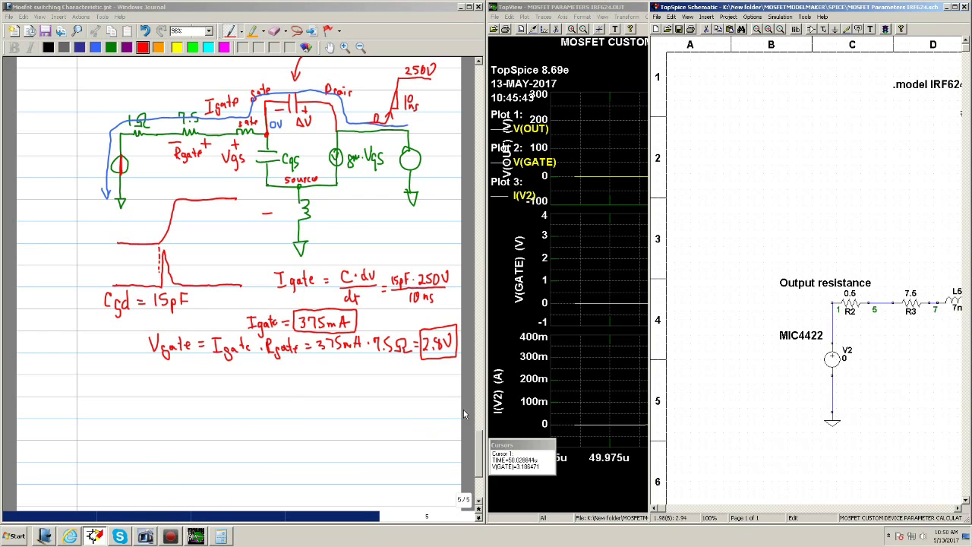
Review the schematic with its 7.5 Ω gate resistor, then bring Journal back maximized.
click(961, 508)
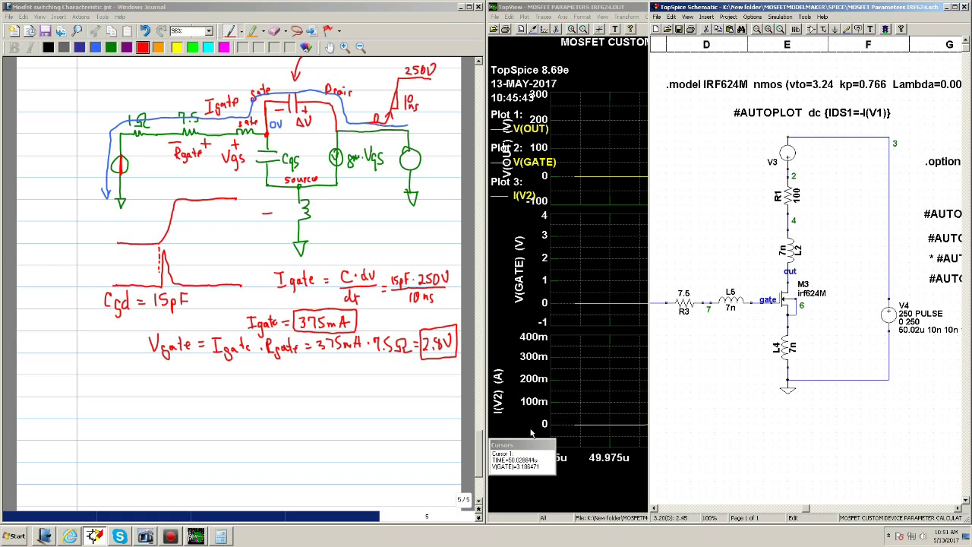
click(573, 402)
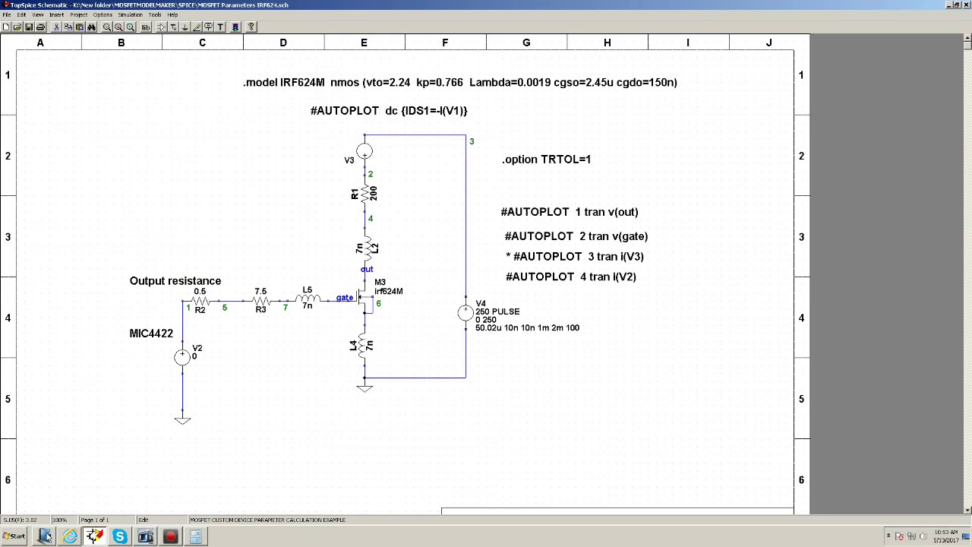
click(43, 536)
click(45, 536)
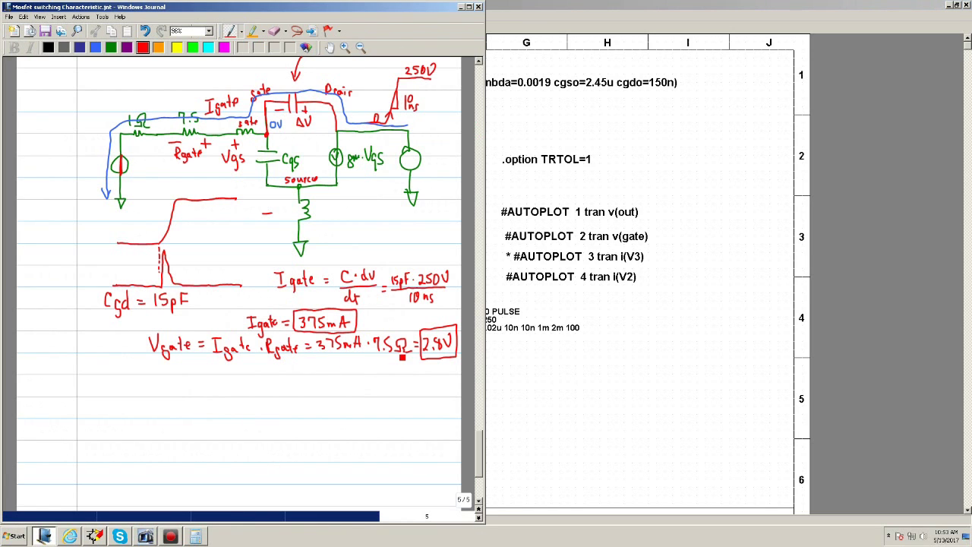
click(469, 8)
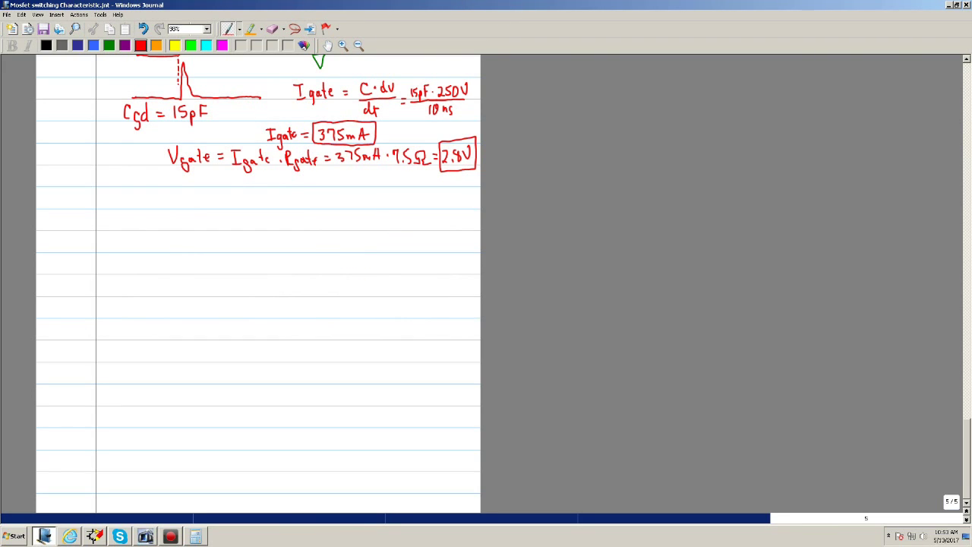
Set the Journal page zoom to 115% and scroll to the Igate and Vgate calculations.
click(341, 46)
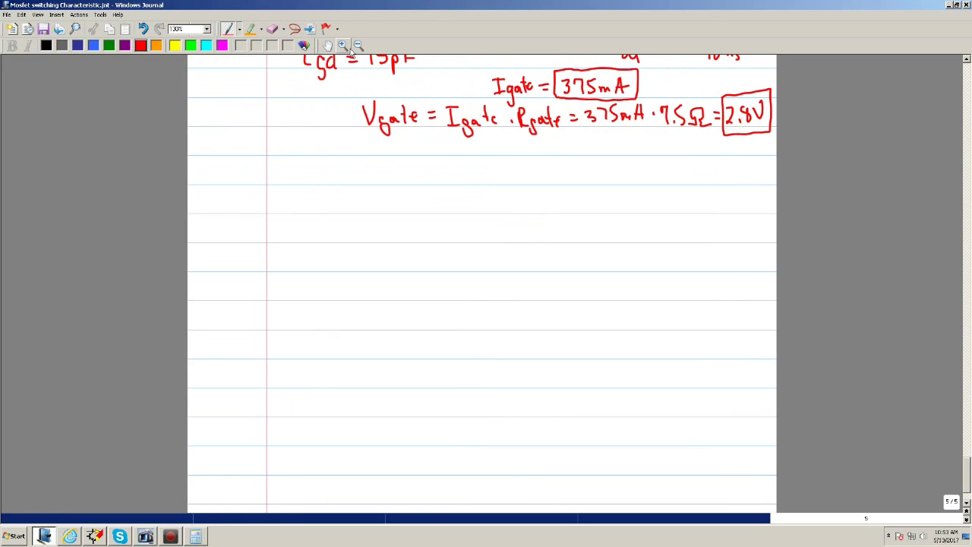
scroll(481, 284, up, 10)
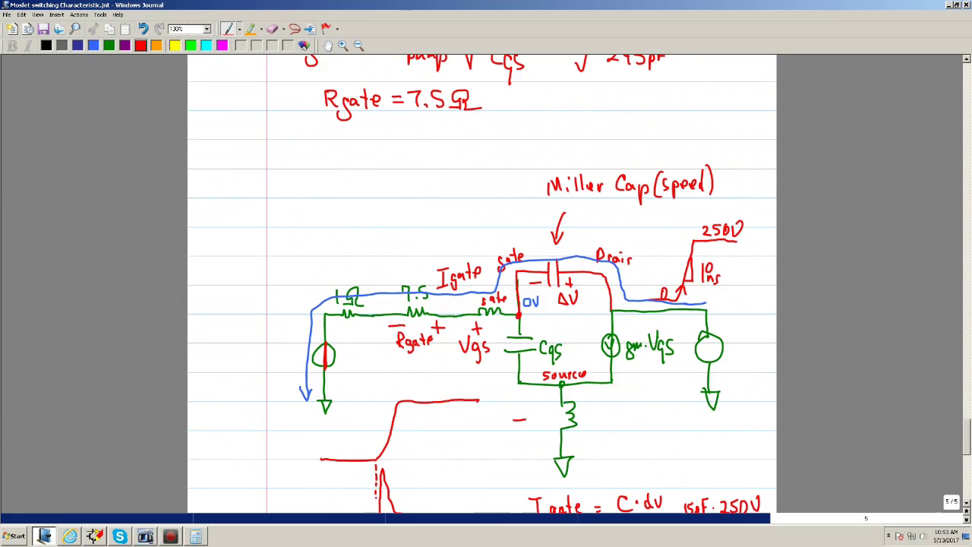
scroll(481, 283, up, 3)
scroll(482, 283, down, 1)
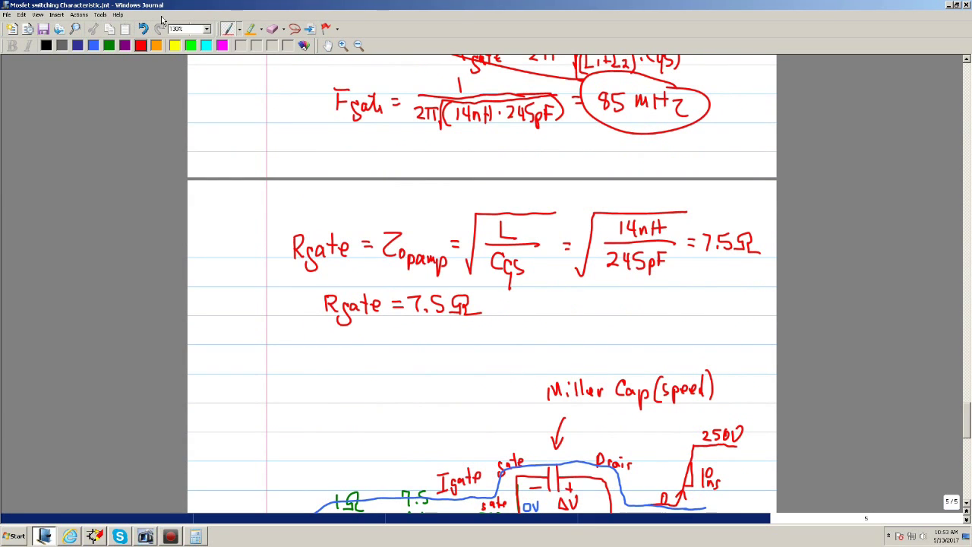
click(38, 15)
mouse_move(57, 17)
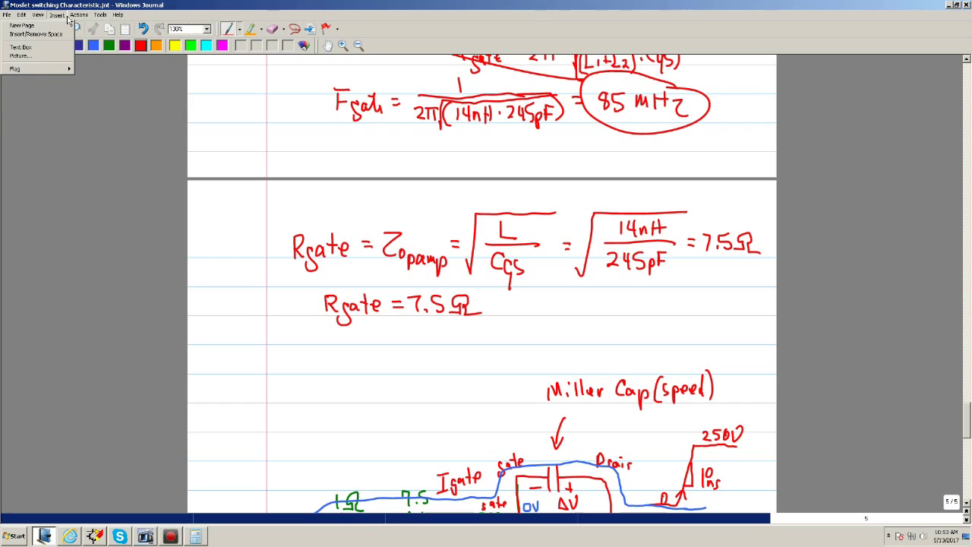
click(208, 31)
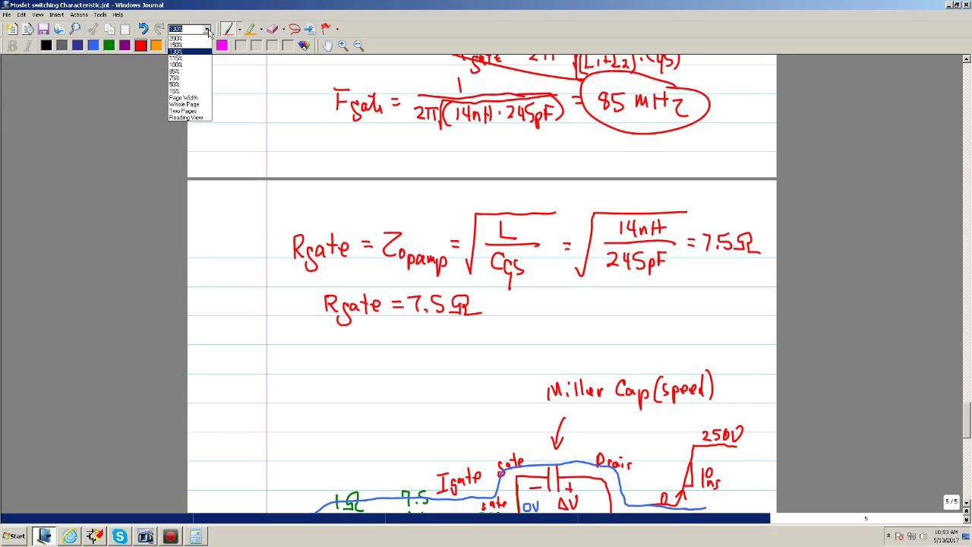
click(183, 97)
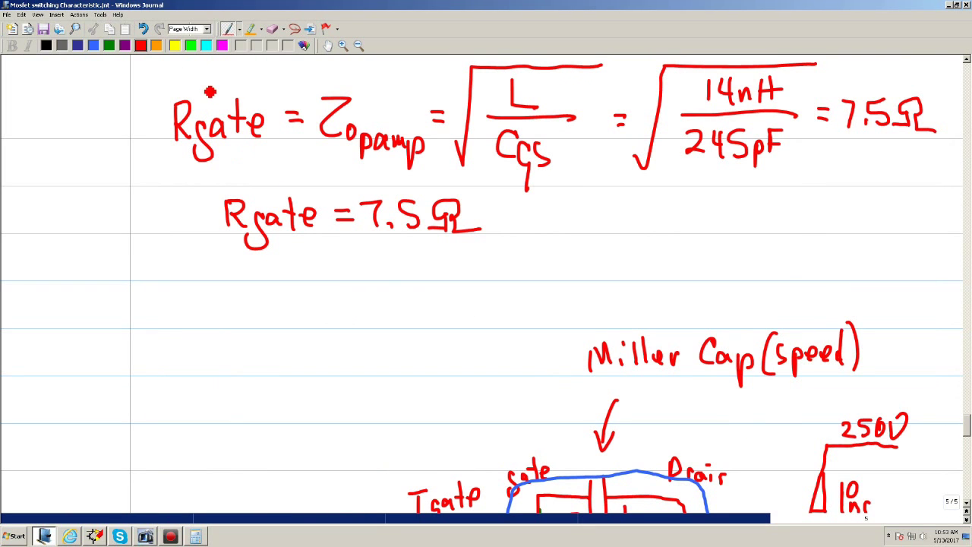
click(207, 29)
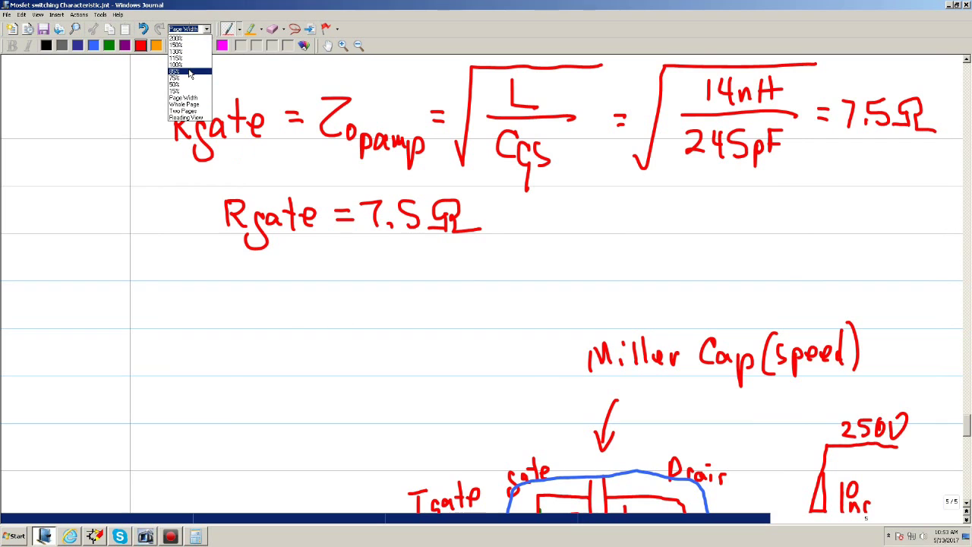
click(188, 58)
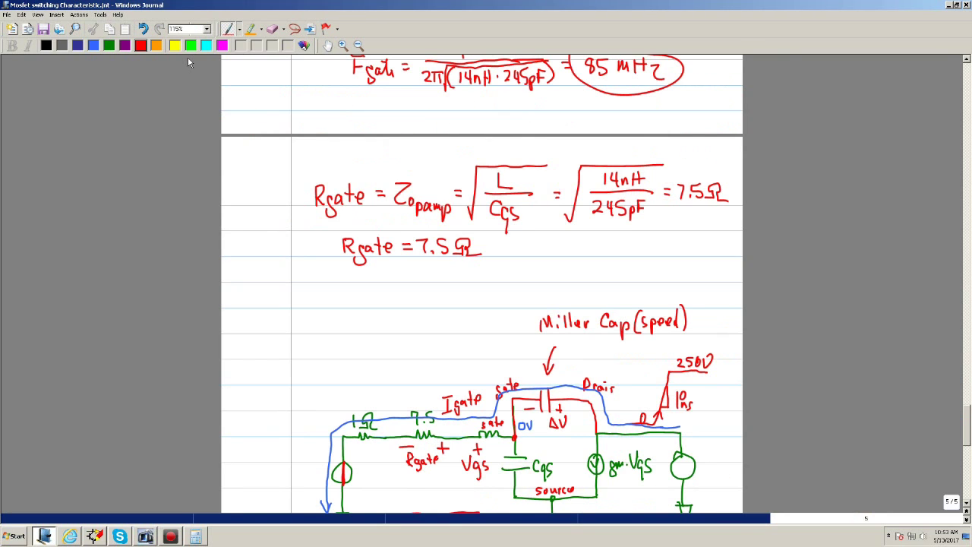
scroll(188, 56, down, 10)
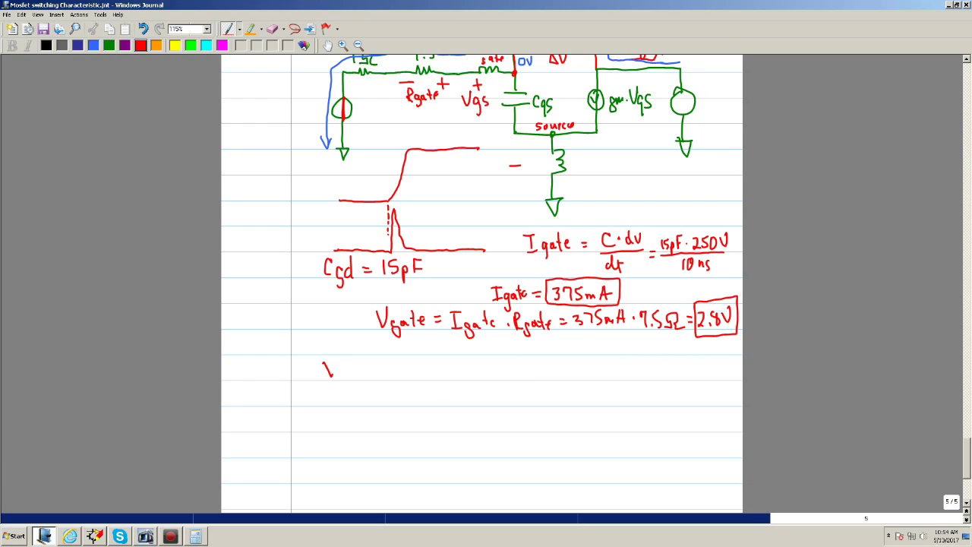
Handwrite 'Vgate > Vthreshold = Can turn on Mosfet on' in red below the 2.8V line.
mouse_move(332, 374)
mouse_down()
mouse_move(334, 354)
mouse_move(342, 389)
mouse_up()
mouse_move(389, 366)
mouse_down()
mouse_move(378, 376)
mouse_move(412, 355)
mouse_move(420, 377)
mouse_move(502, 372)
mouse_up()
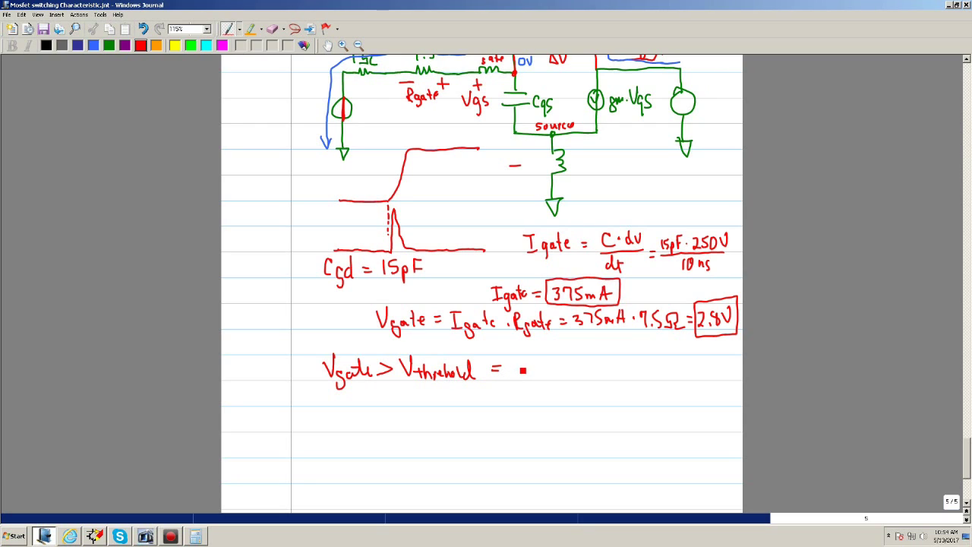
mouse_move(521, 364)
mouse_down()
mouse_move(524, 377)
mouse_move(633, 376)
mouse_move(644, 363)
mouse_move(660, 375)
mouse_move(713, 371)
mouse_up()
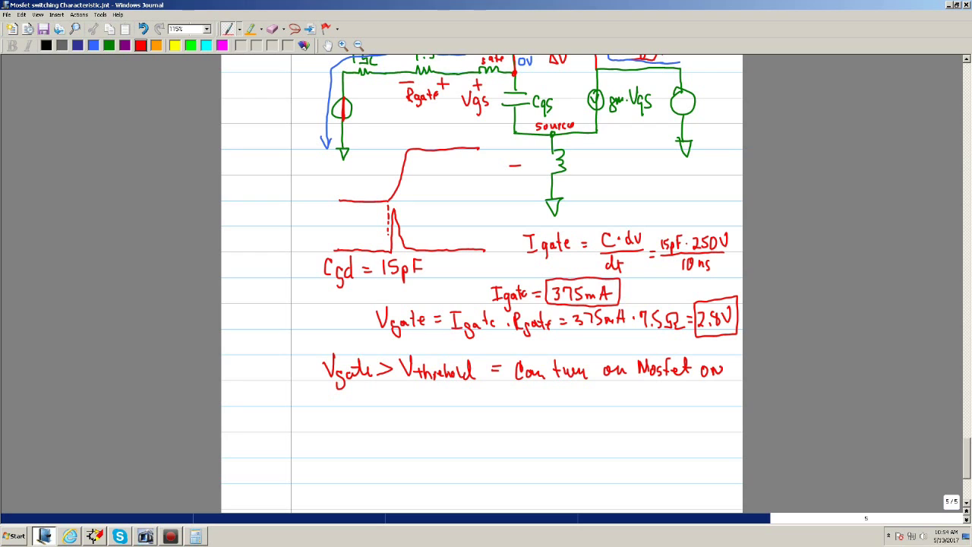
scroll(712, 357, down, 5)
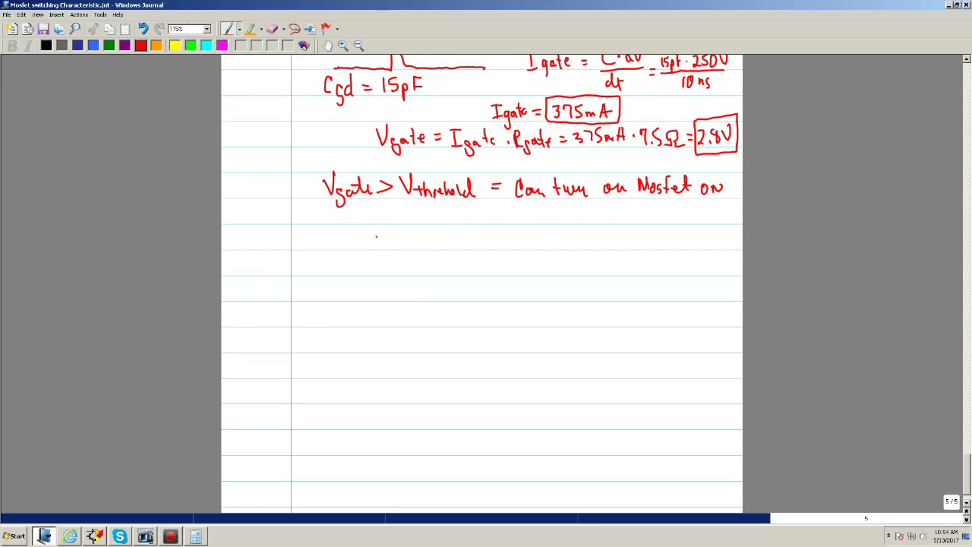
Sketch two stacked MOSFETs from the 250 rail to ground, labelling the lower gate OFF.
mouse_move(376, 251)
mouse_down()
mouse_move(381, 264)
mouse_move(363, 260)
mouse_move(382, 315)
mouse_up()
drag(356, 262, 356, 283)
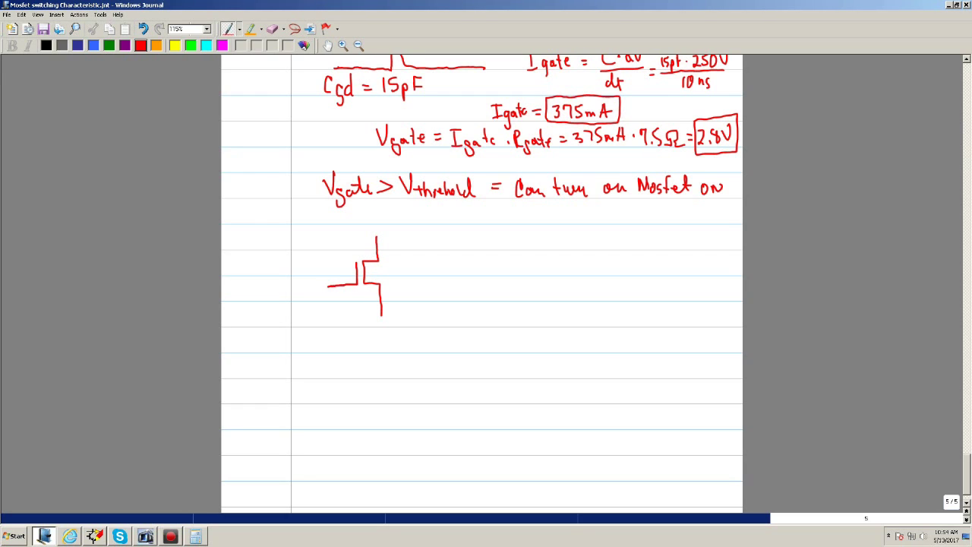
mouse_move(369, 237)
mouse_down()
mouse_move(386, 237)
mouse_move(367, 230)
mouse_move(383, 222)
mouse_up()
mouse_move(383, 346)
mouse_down()
mouse_move(371, 346)
mouse_move(375, 366)
mouse_up()
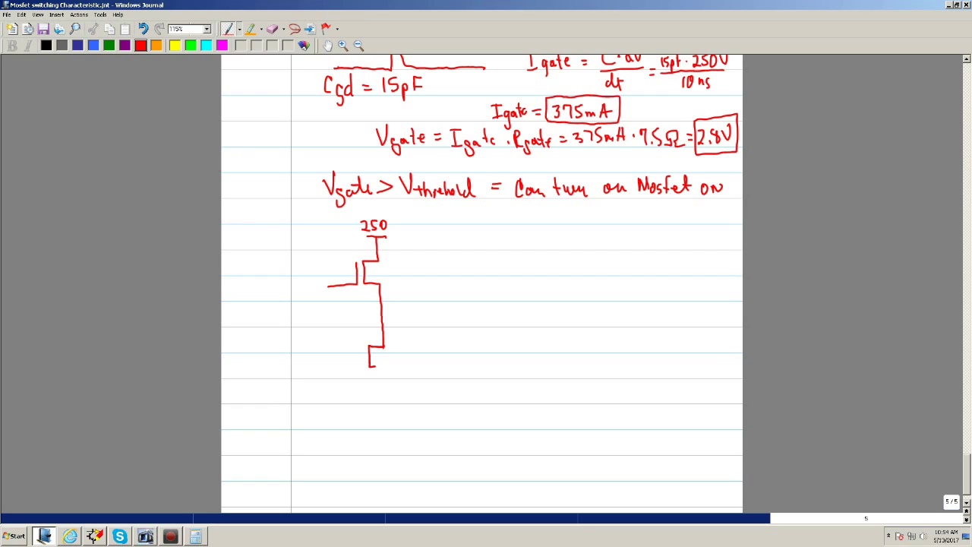
drag(385, 406, 378, 414)
drag(360, 347, 360, 366)
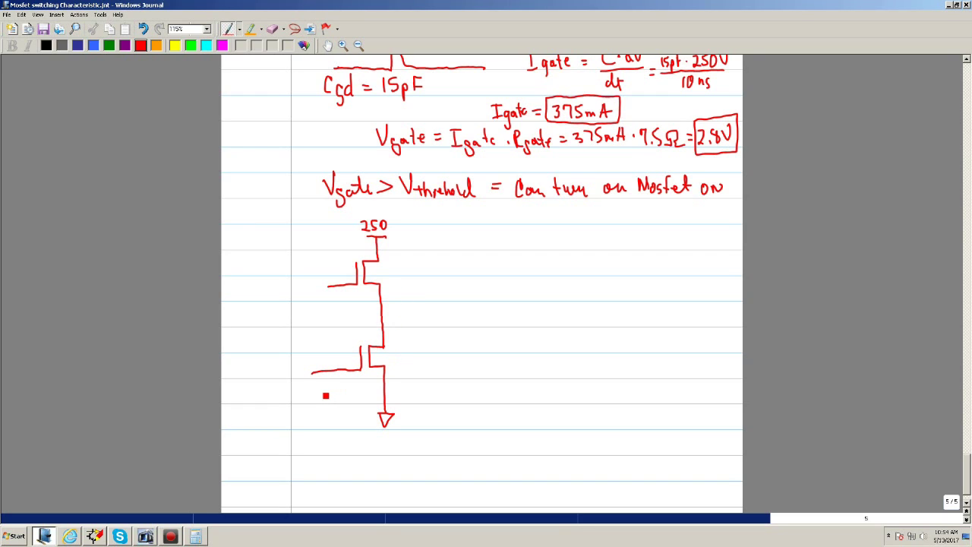
drag(317, 390, 333, 396)
Draw the 250V step at the midpoint with its 10ns rise-time label and arrow.
drag(379, 261, 390, 282)
mouse_move(389, 338)
mouse_down()
mouse_move(396, 346)
mouse_move(423, 314)
mouse_move(435, 316)
mouse_move(439, 293)
mouse_up()
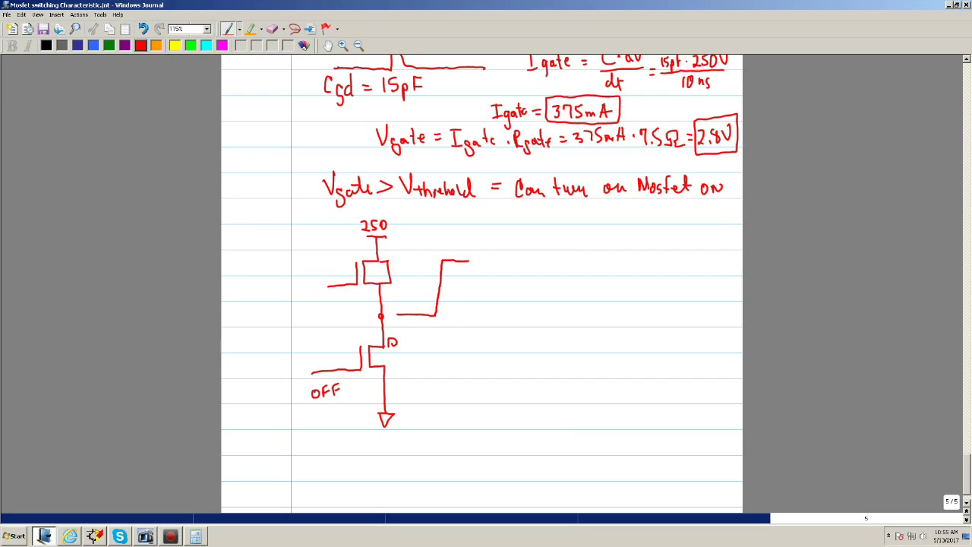
drag(469, 260, 484, 261)
drag(483, 250, 495, 245)
drag(442, 288, 465, 302)
drag(468, 291, 482, 296)
drag(487, 295, 486, 301)
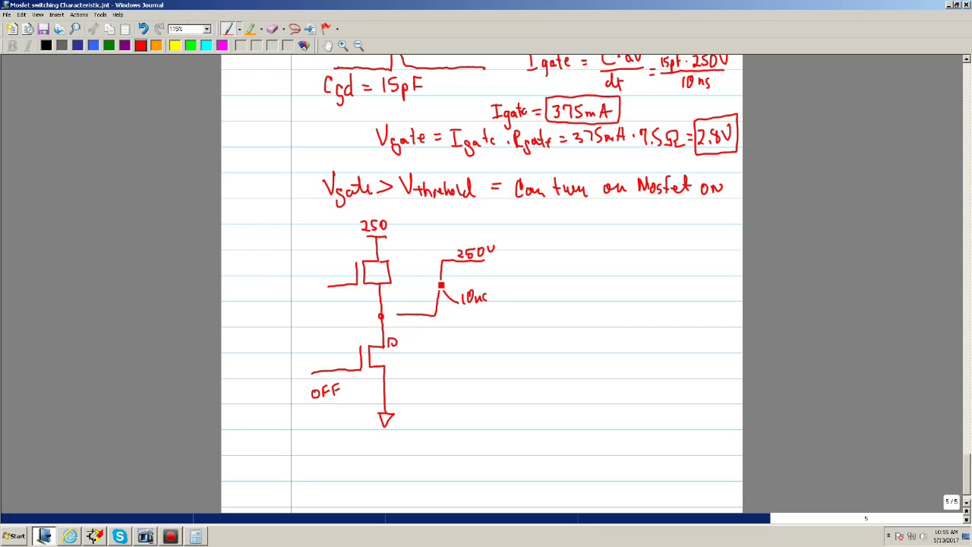
mouse_move(436, 287)
mouse_down()
mouse_move(440, 278)
mouse_move(446, 288)
mouse_up()
Add the lower gate's 7.5Ω resistor to ground and the 4V gate voltage.
drag(315, 374, 305, 367)
drag(281, 400, 275, 396)
mouse_move(282, 351)
mouse_down()
mouse_move(288, 360)
mouse_move(301, 348)
mouse_move(298, 358)
mouse_move(309, 348)
mouse_move(320, 354)
mouse_up()
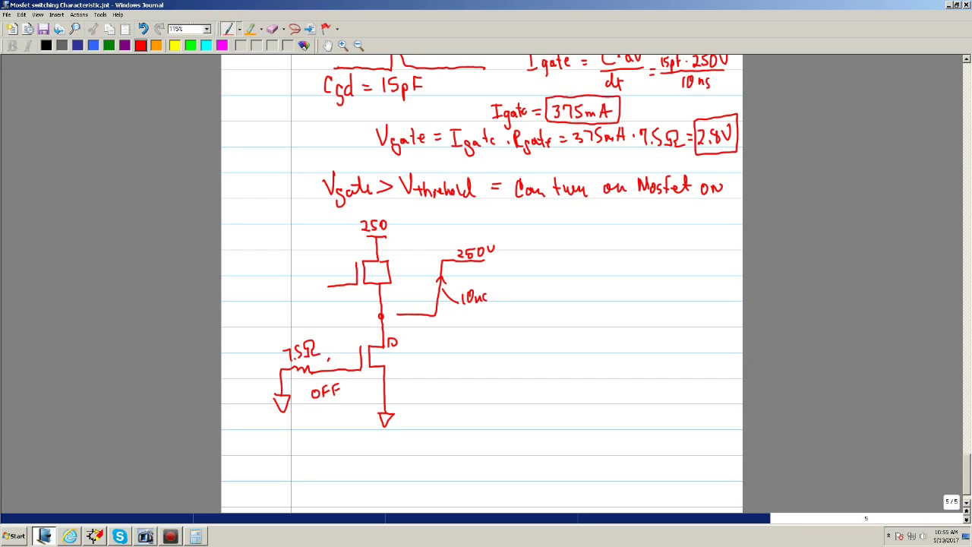
drag(329, 358, 334, 358)
In purple, draw the shoot-through path from the 250 rail through both MOSFETs to ground.
click(123, 47)
drag(394, 273, 395, 301)
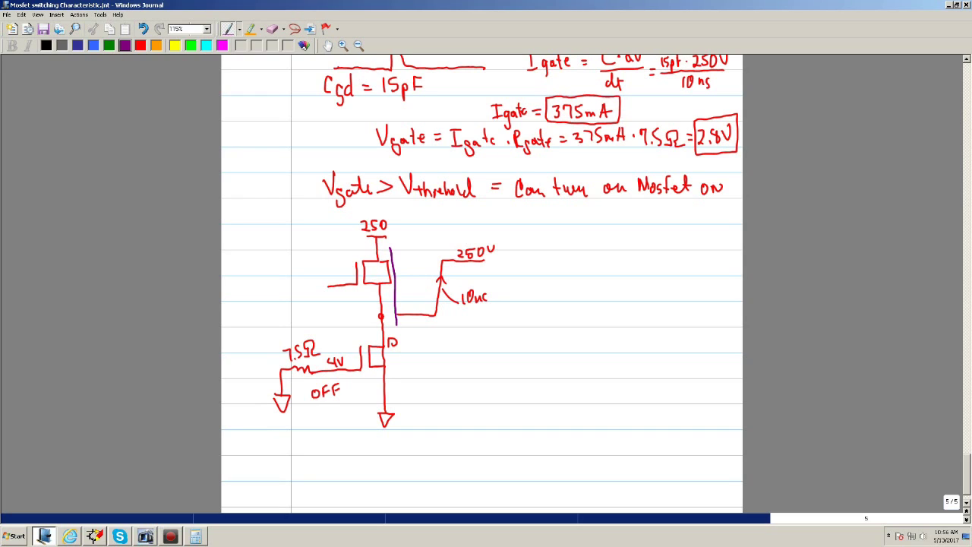
drag(394, 396, 406, 399)
drag(403, 219, 410, 229)
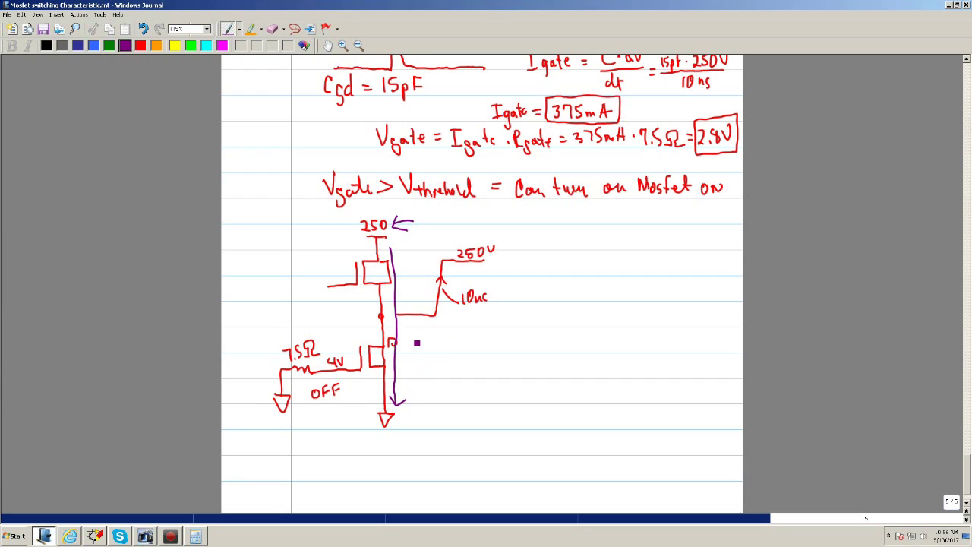
Write 'Shoot thru = Cross Conduction' beside the circuit, then return to the TopSpice schematic.
mouse_move(446, 333)
mouse_down()
mouse_move(434, 348)
mouse_move(464, 339)
mouse_up()
mouse_move(476, 339)
mouse_down()
mouse_move(486, 349)
mouse_move(491, 336)
mouse_move(503, 350)
mouse_up()
mouse_move(498, 338)
mouse_down()
mouse_move(535, 348)
mouse_move(553, 337)
mouse_up()
mouse_move(545, 344)
mouse_down()
mouse_move(586, 336)
mouse_move(597, 346)
mouse_move(631, 337)
mouse_move(678, 348)
mouse_up()
drag(673, 337, 686, 346)
drag(692, 339, 703, 346)
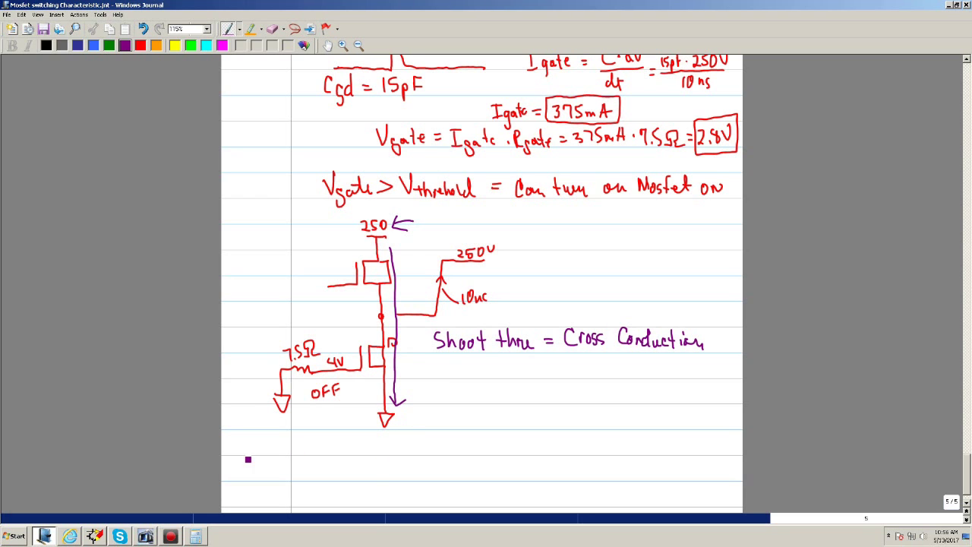
click(97, 536)
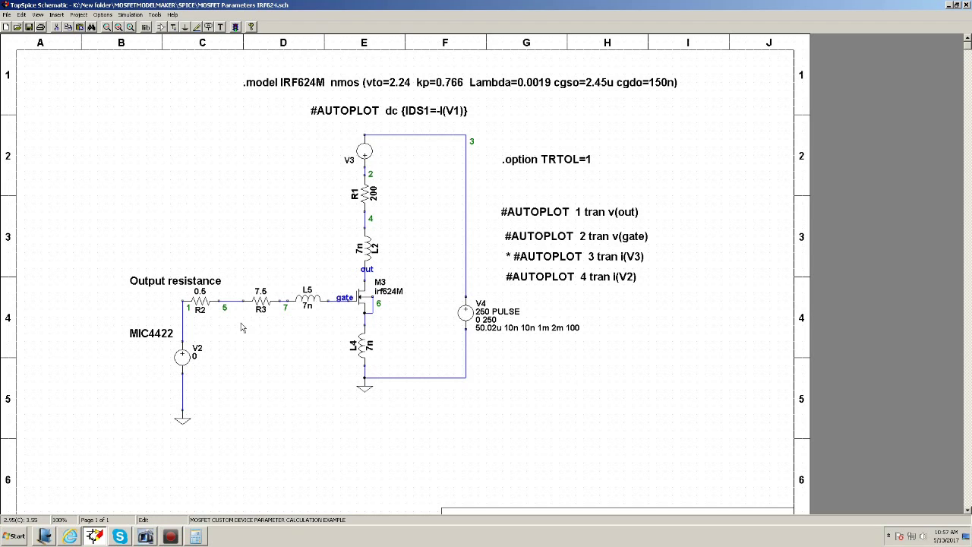
Place a rotated diode D1 below R3 and wire it between nodes 5 and 7.
key(Insert)
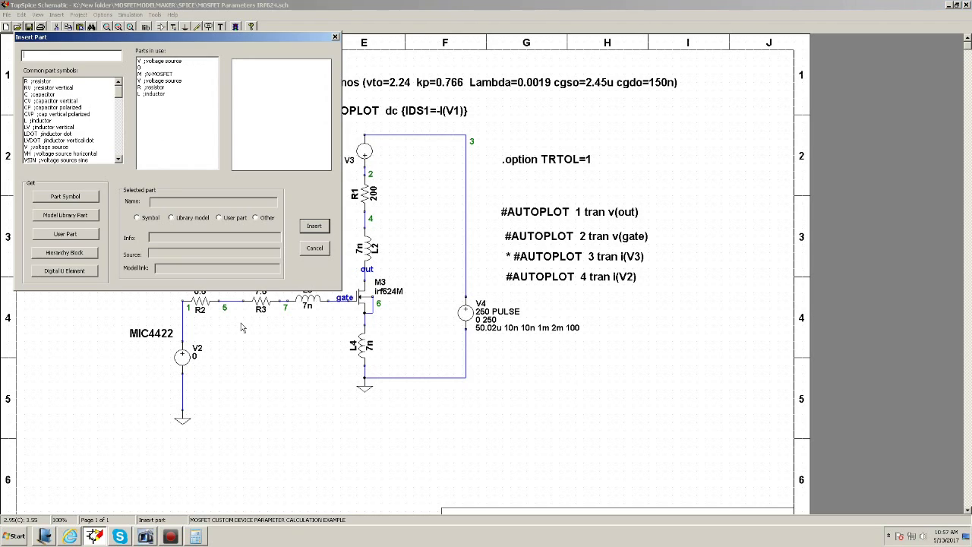
key(d)
key(Return)
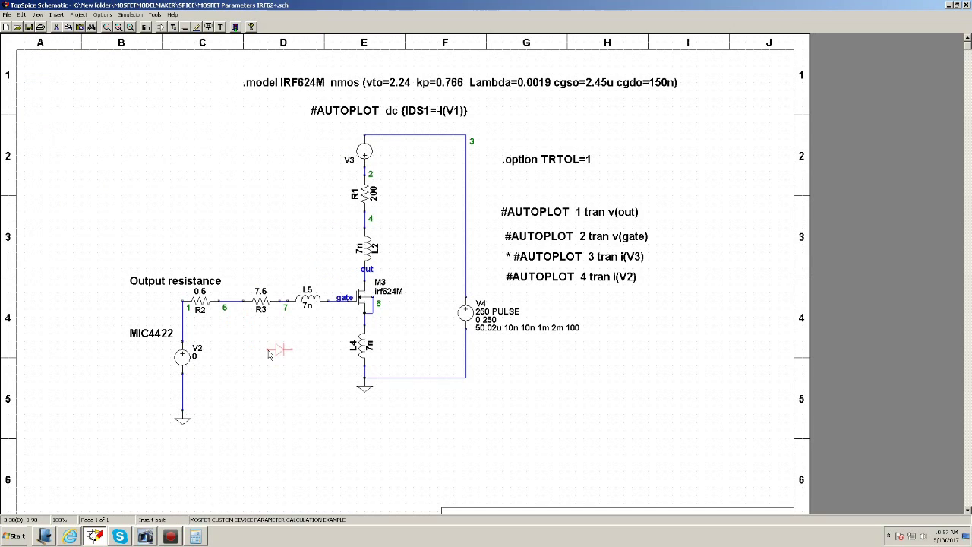
key(r)
key(r)
click(270, 340)
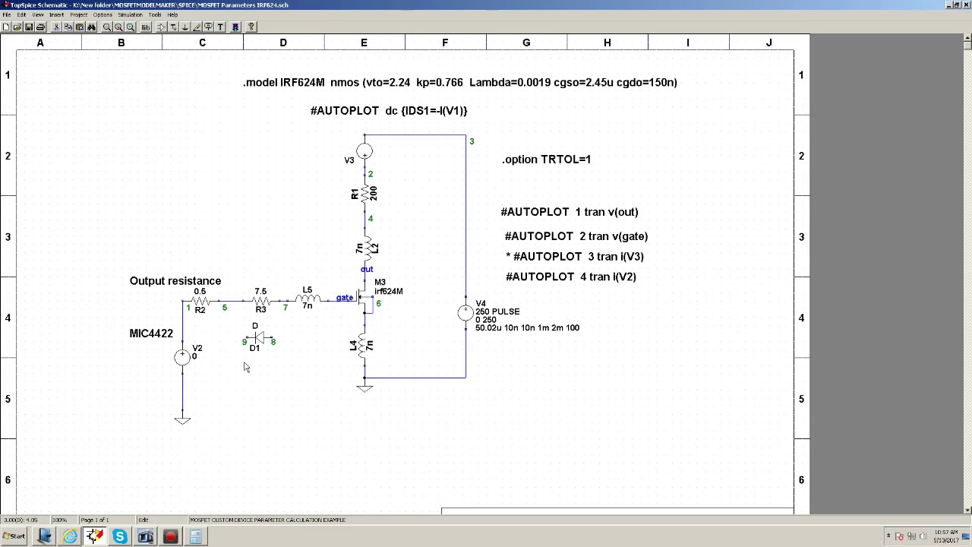
key(w)
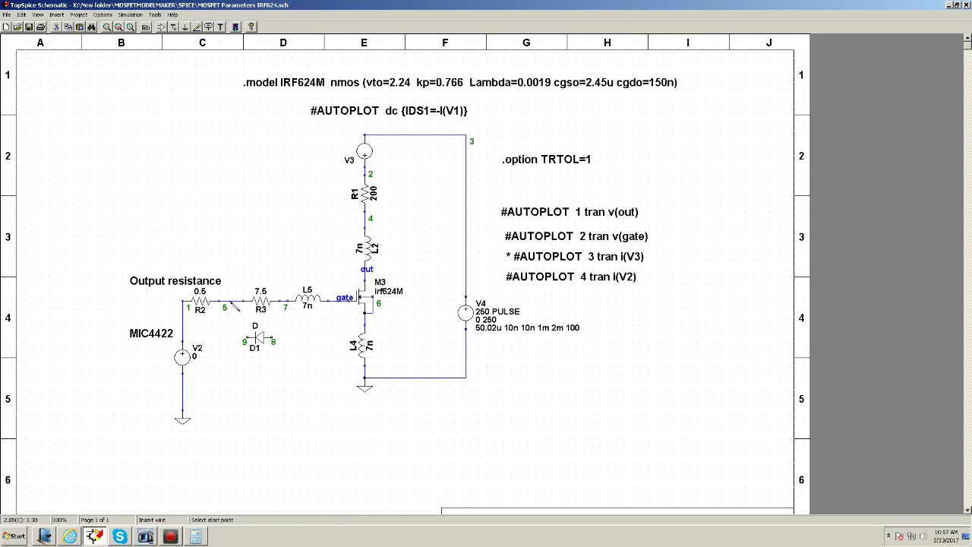
click(231, 302)
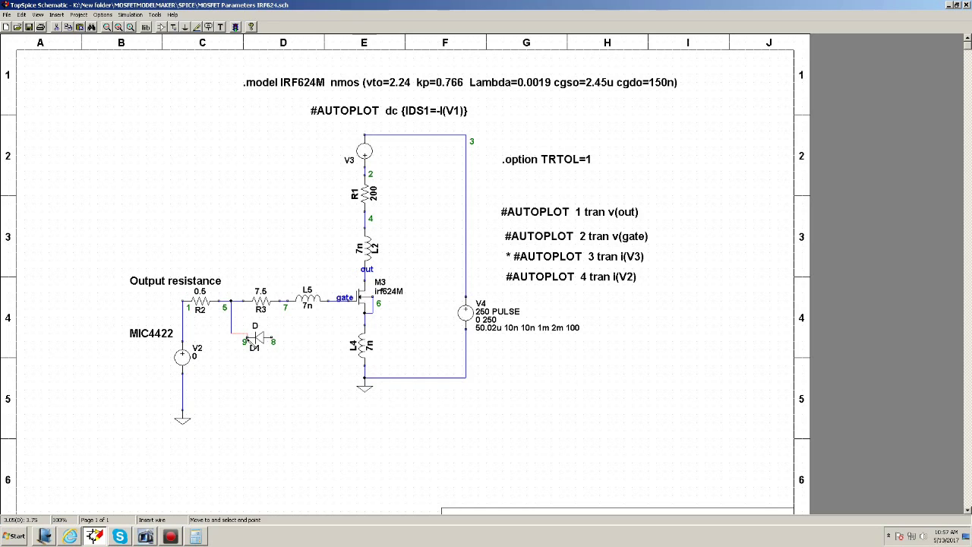
click(244, 342)
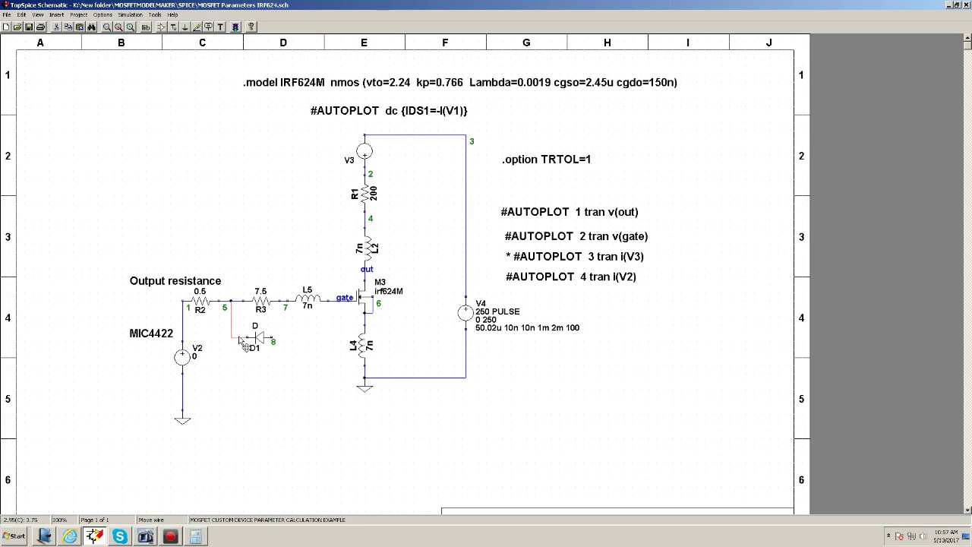
key(w)
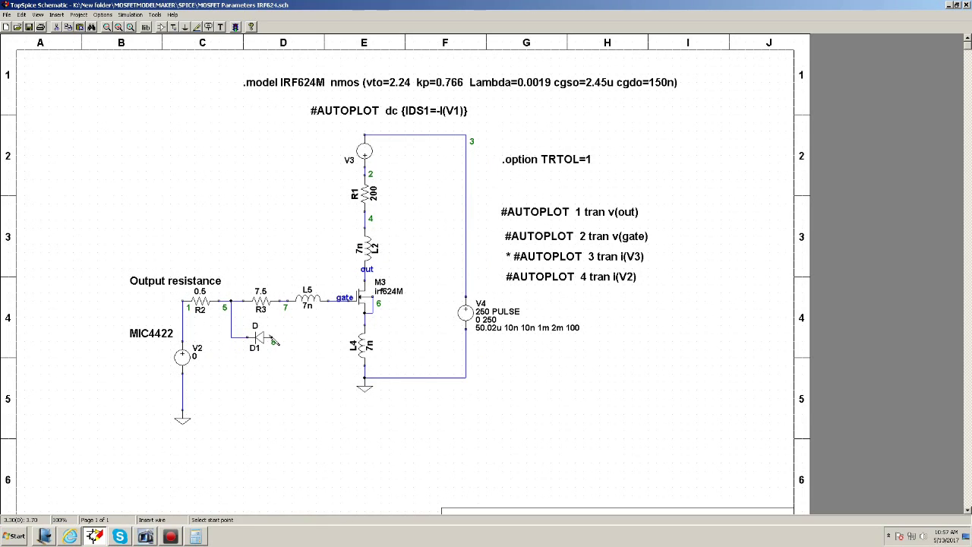
click(275, 339)
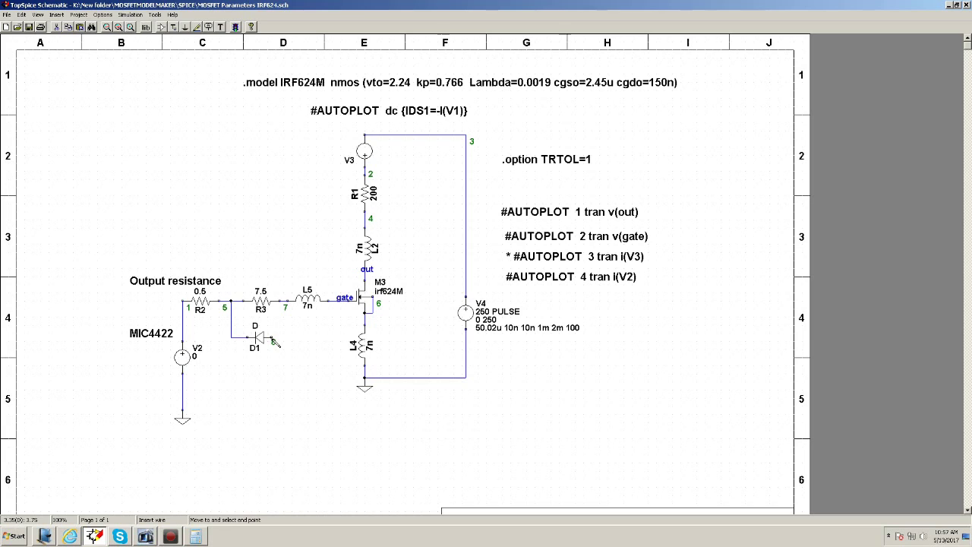
click(287, 303)
Set D1's value to 1N5819 and run the simulation.
double_click(261, 343)
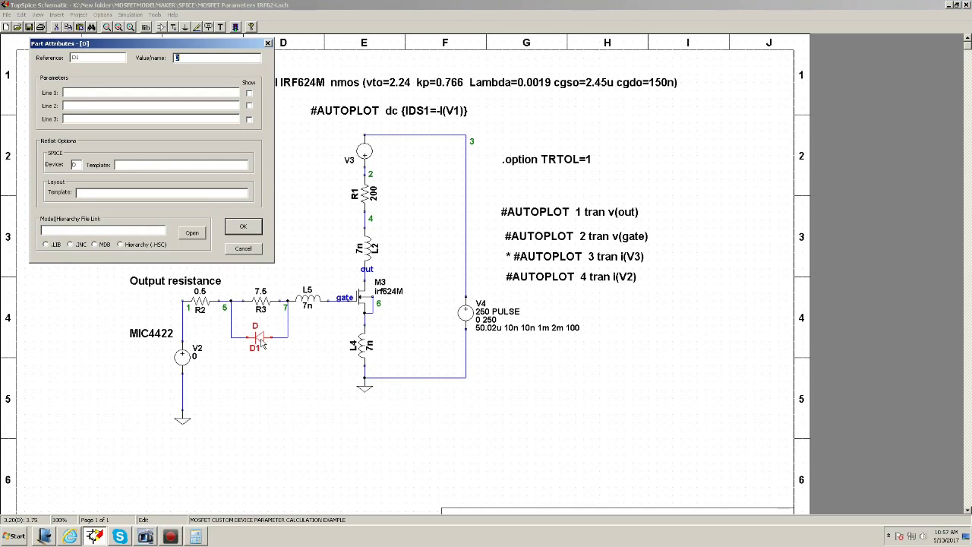
text(1N5819)
key(Return)
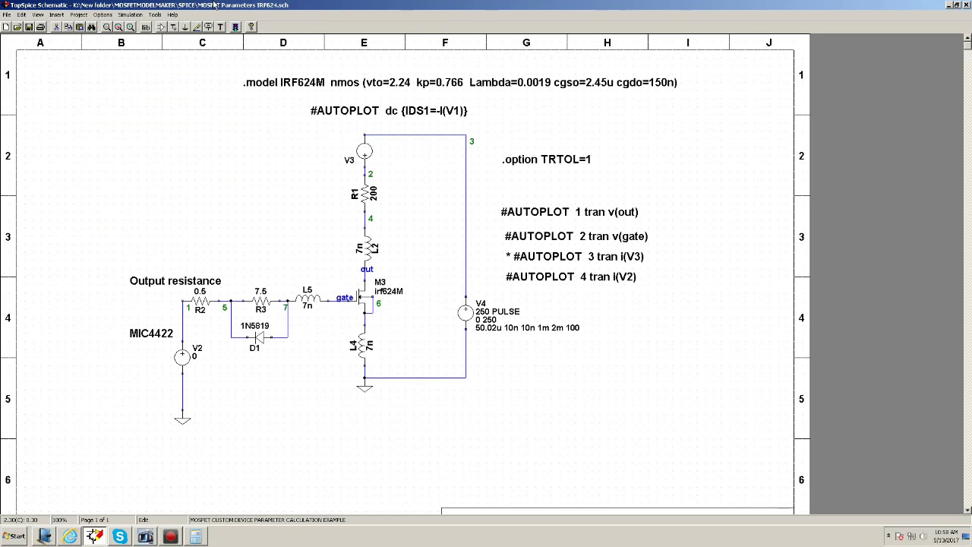
click(236, 28)
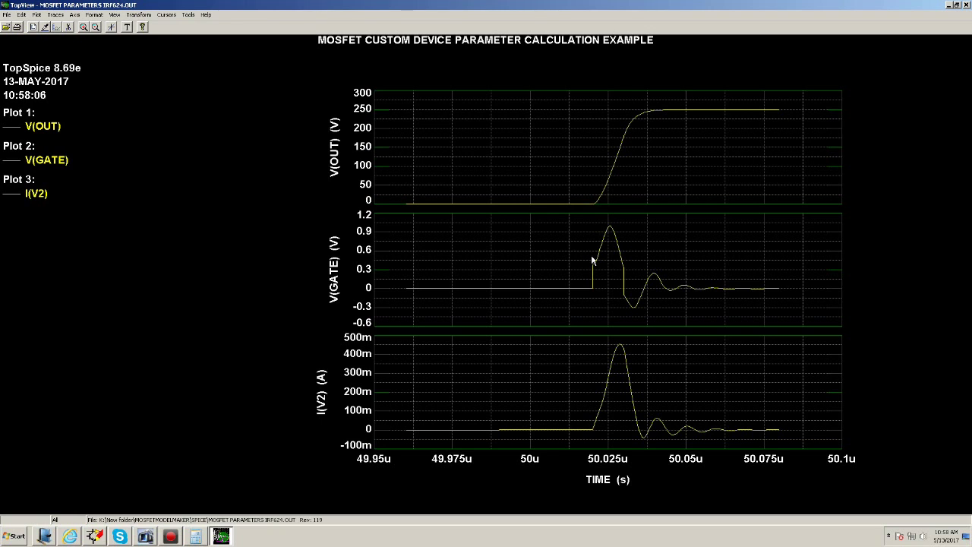
click(95, 537)
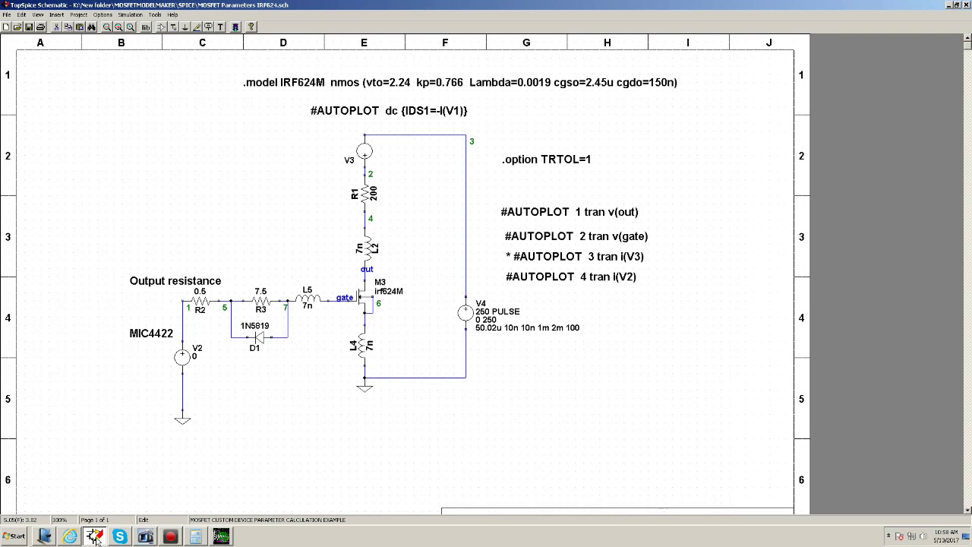